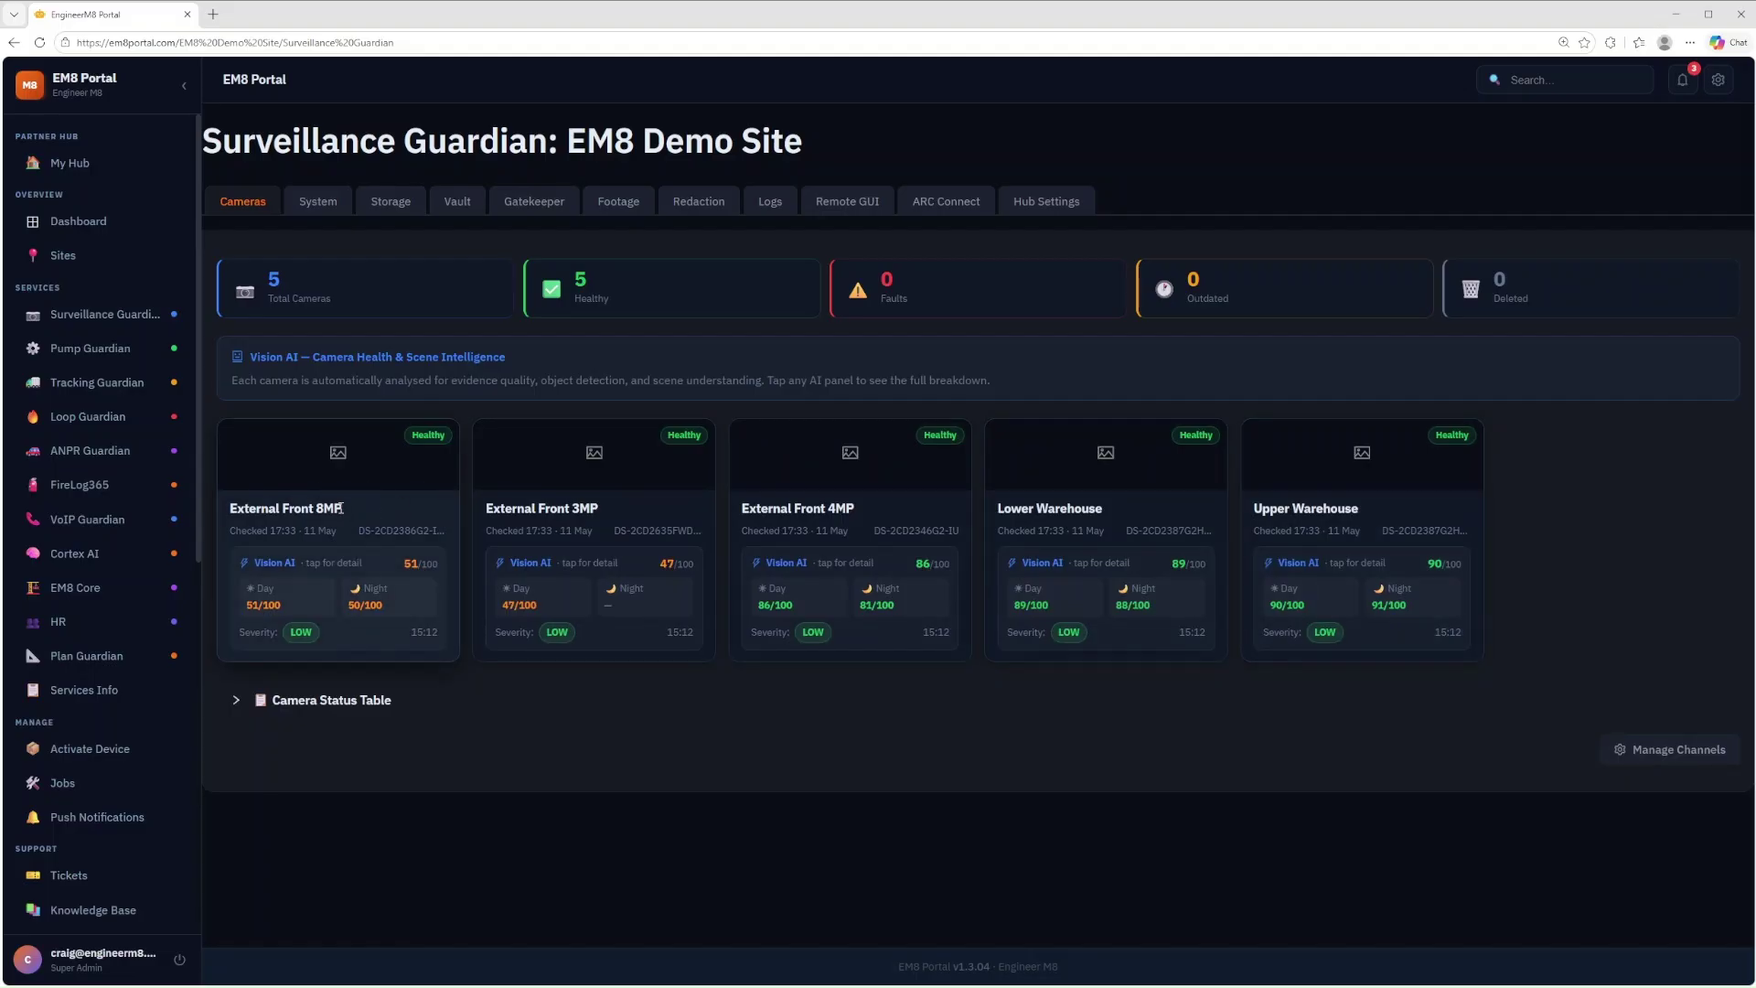
Step: Examine the Vision AI health breakdown for the External Front 8MP camera, then close it
drag(357, 535, 441, 529)
click(414, 526)
click(358, 572)
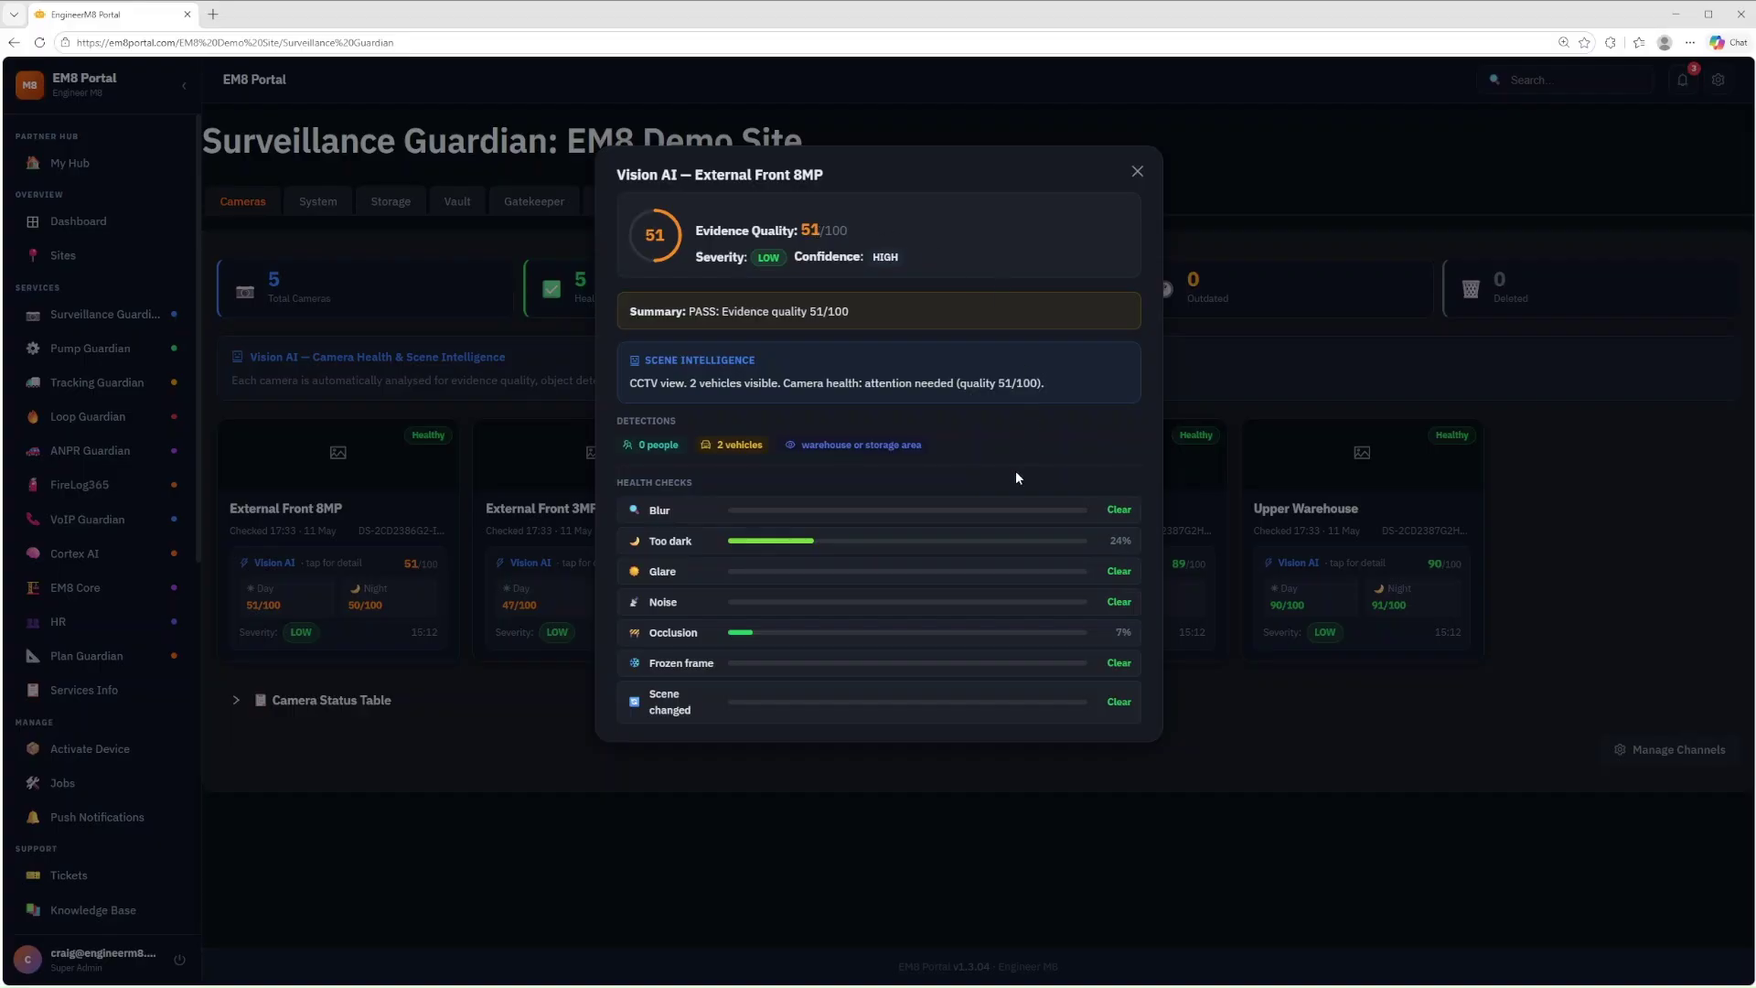
click(1136, 172)
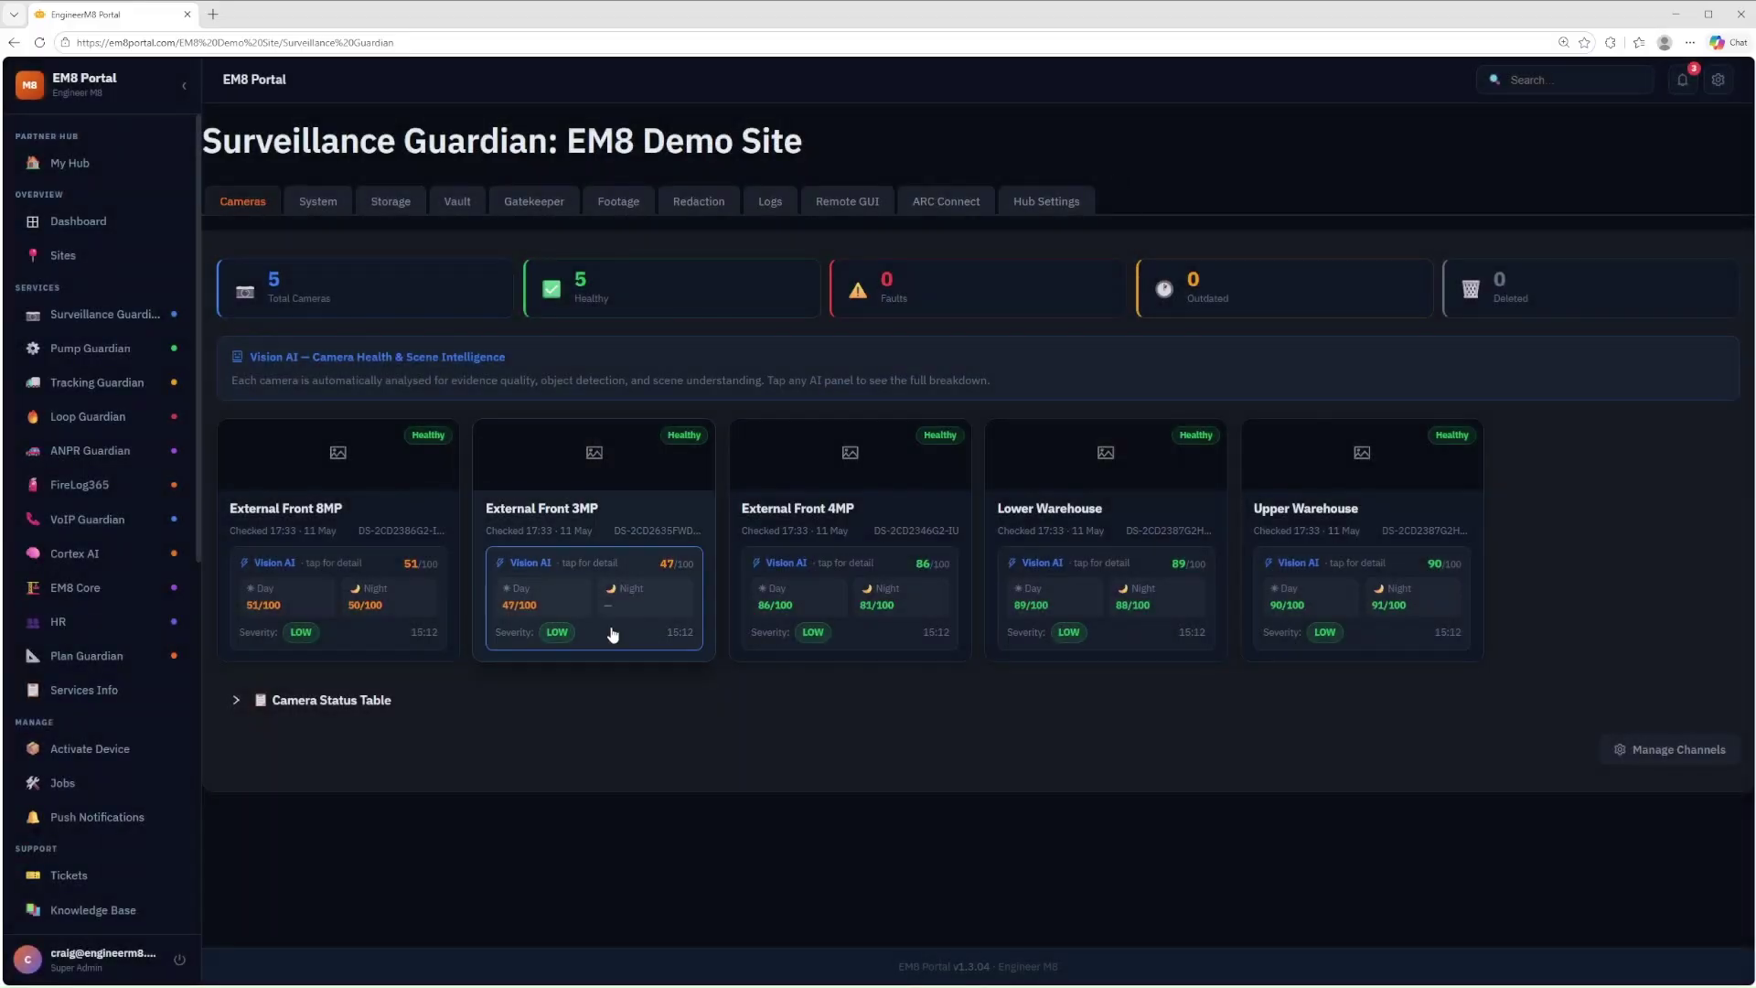
Step: Examine the Vision AI breakdown for the External Front 4MP camera, including its scene intelligence description, and close it
click(793, 588)
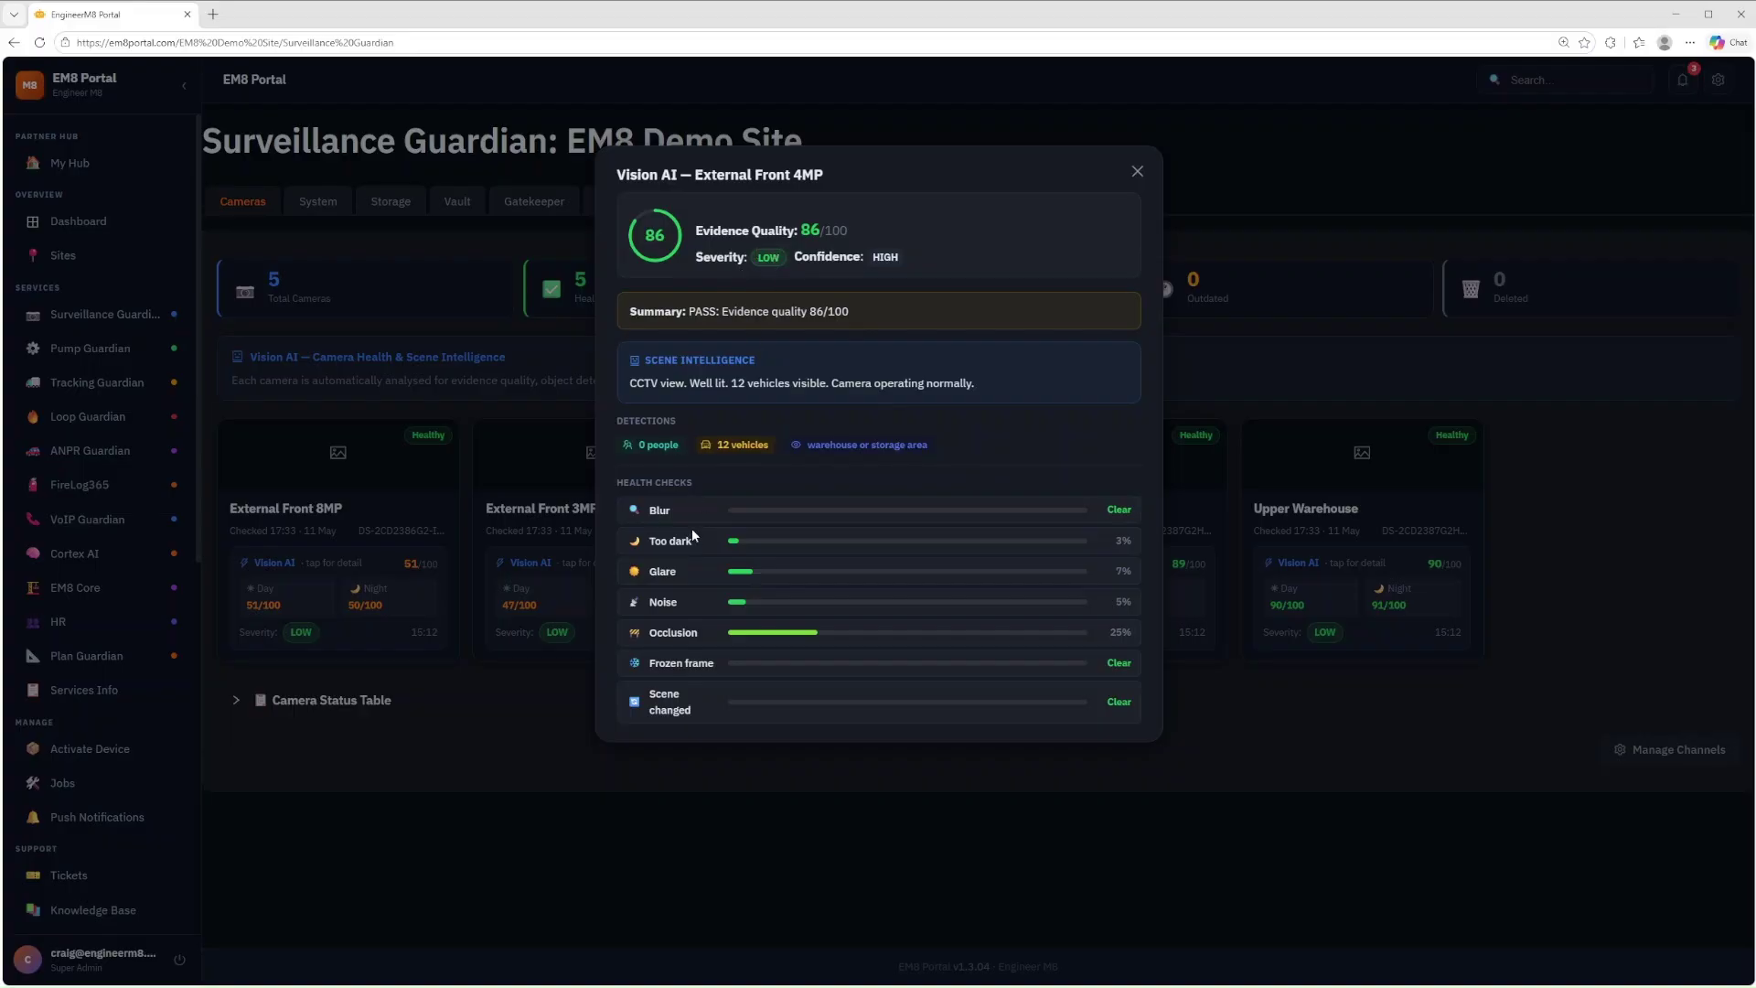
drag(644, 384, 943, 384)
click(769, 385)
drag(630, 383, 908, 384)
click(859, 399)
click(1137, 171)
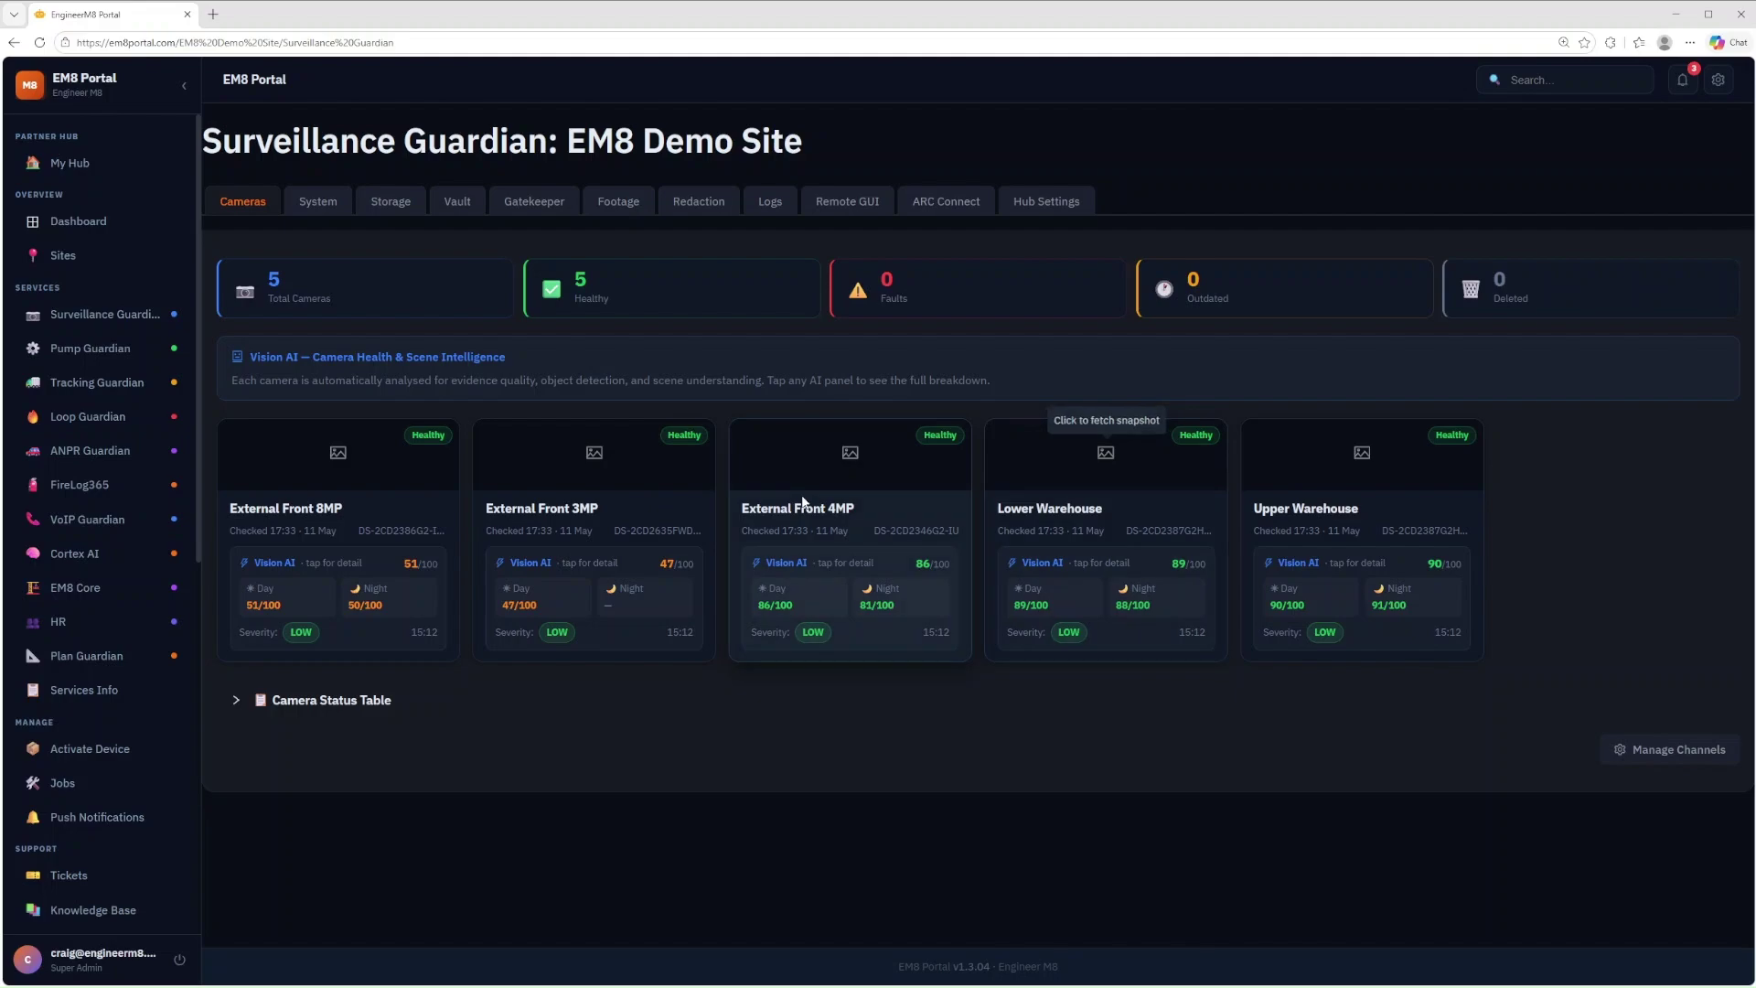
Step: Fetch and view the Upper Warehouse camera's snapshot, then close the image
click(1359, 452)
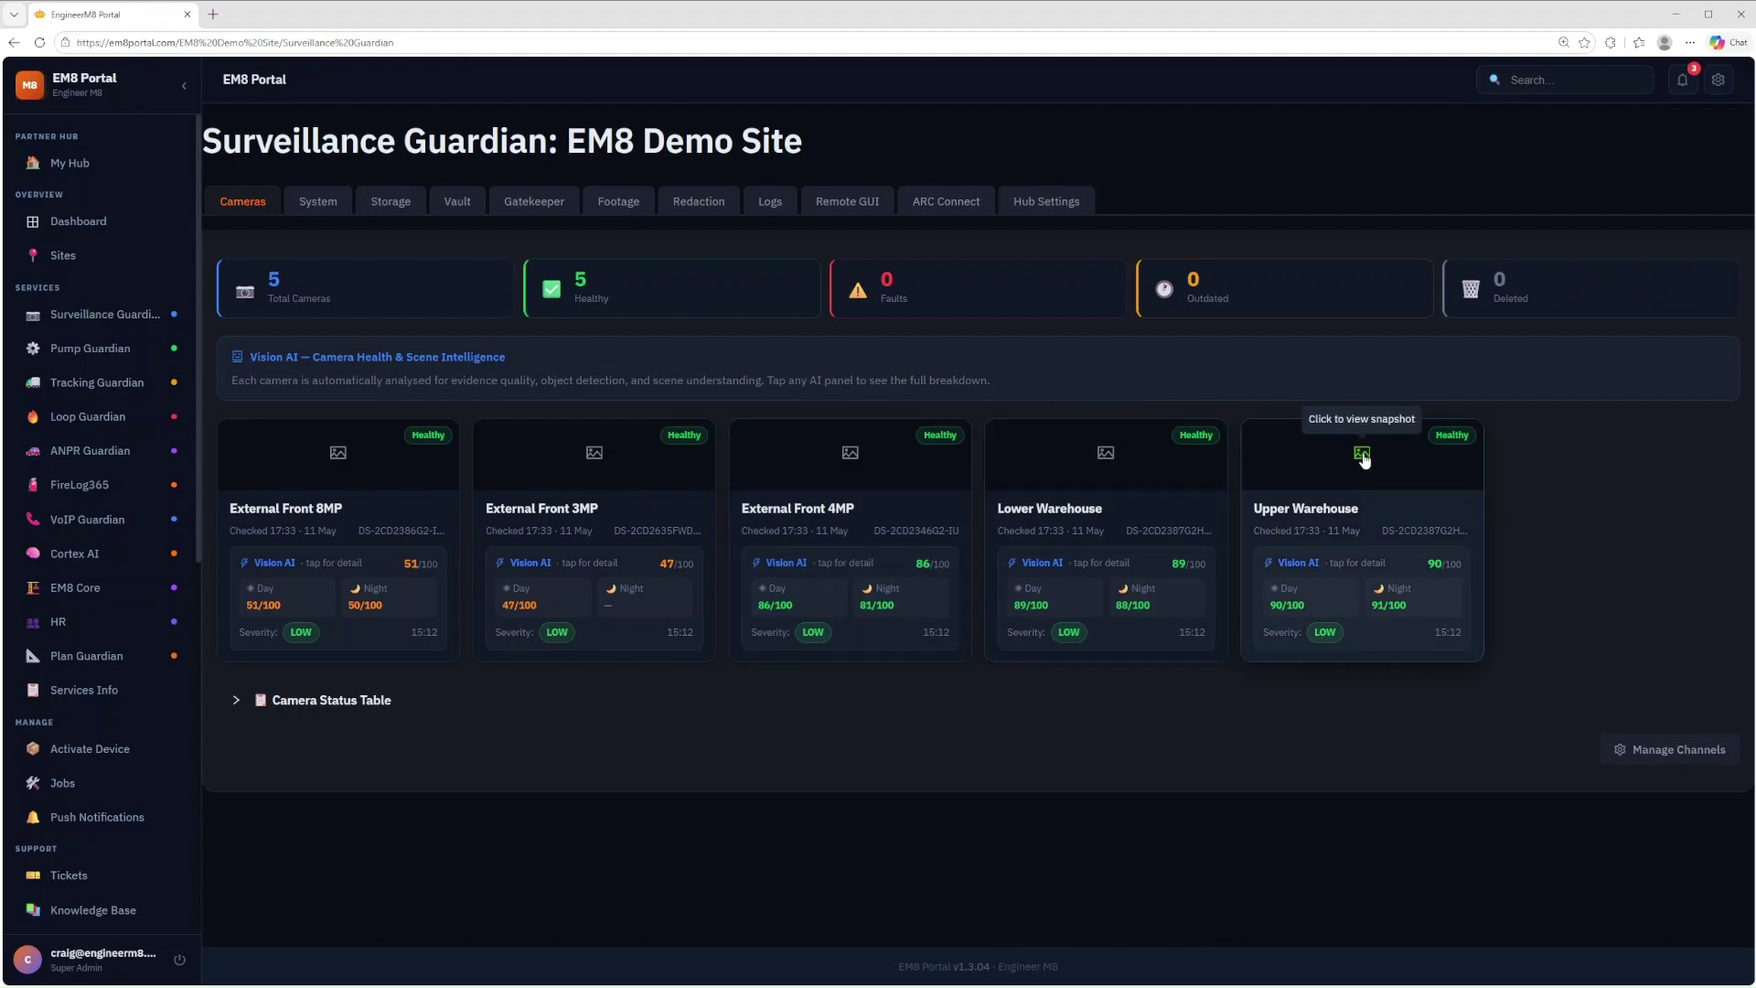
click(1362, 457)
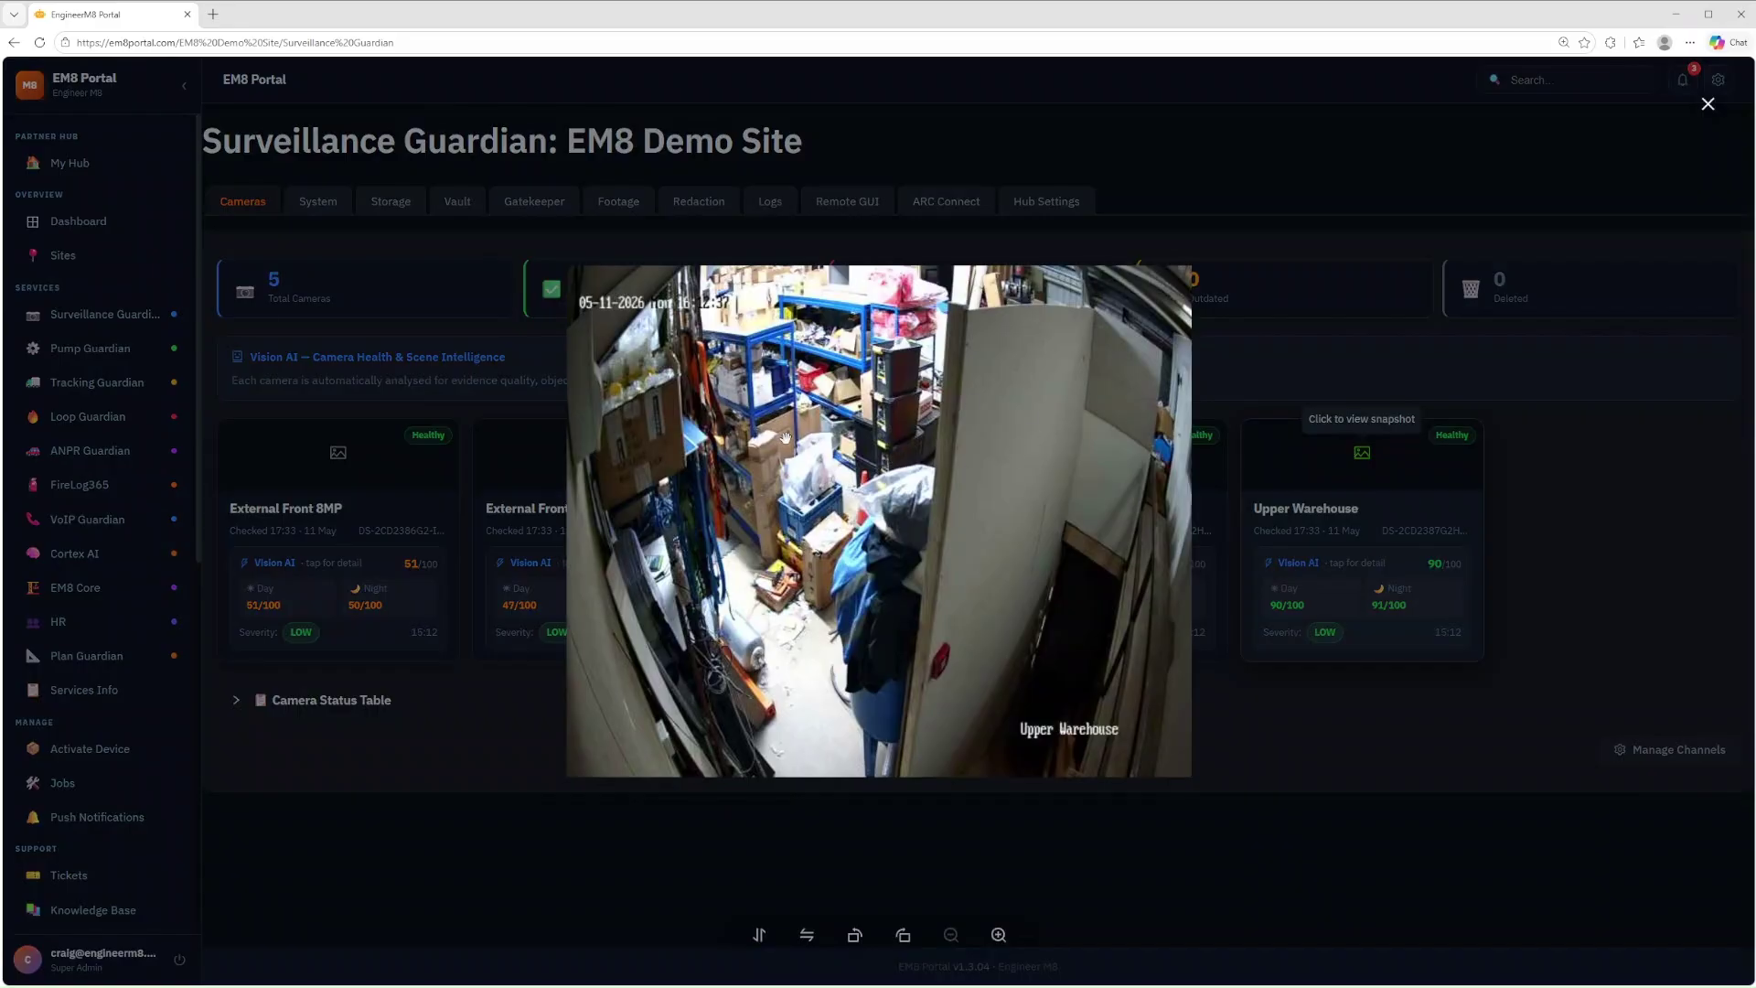
click(1606, 500)
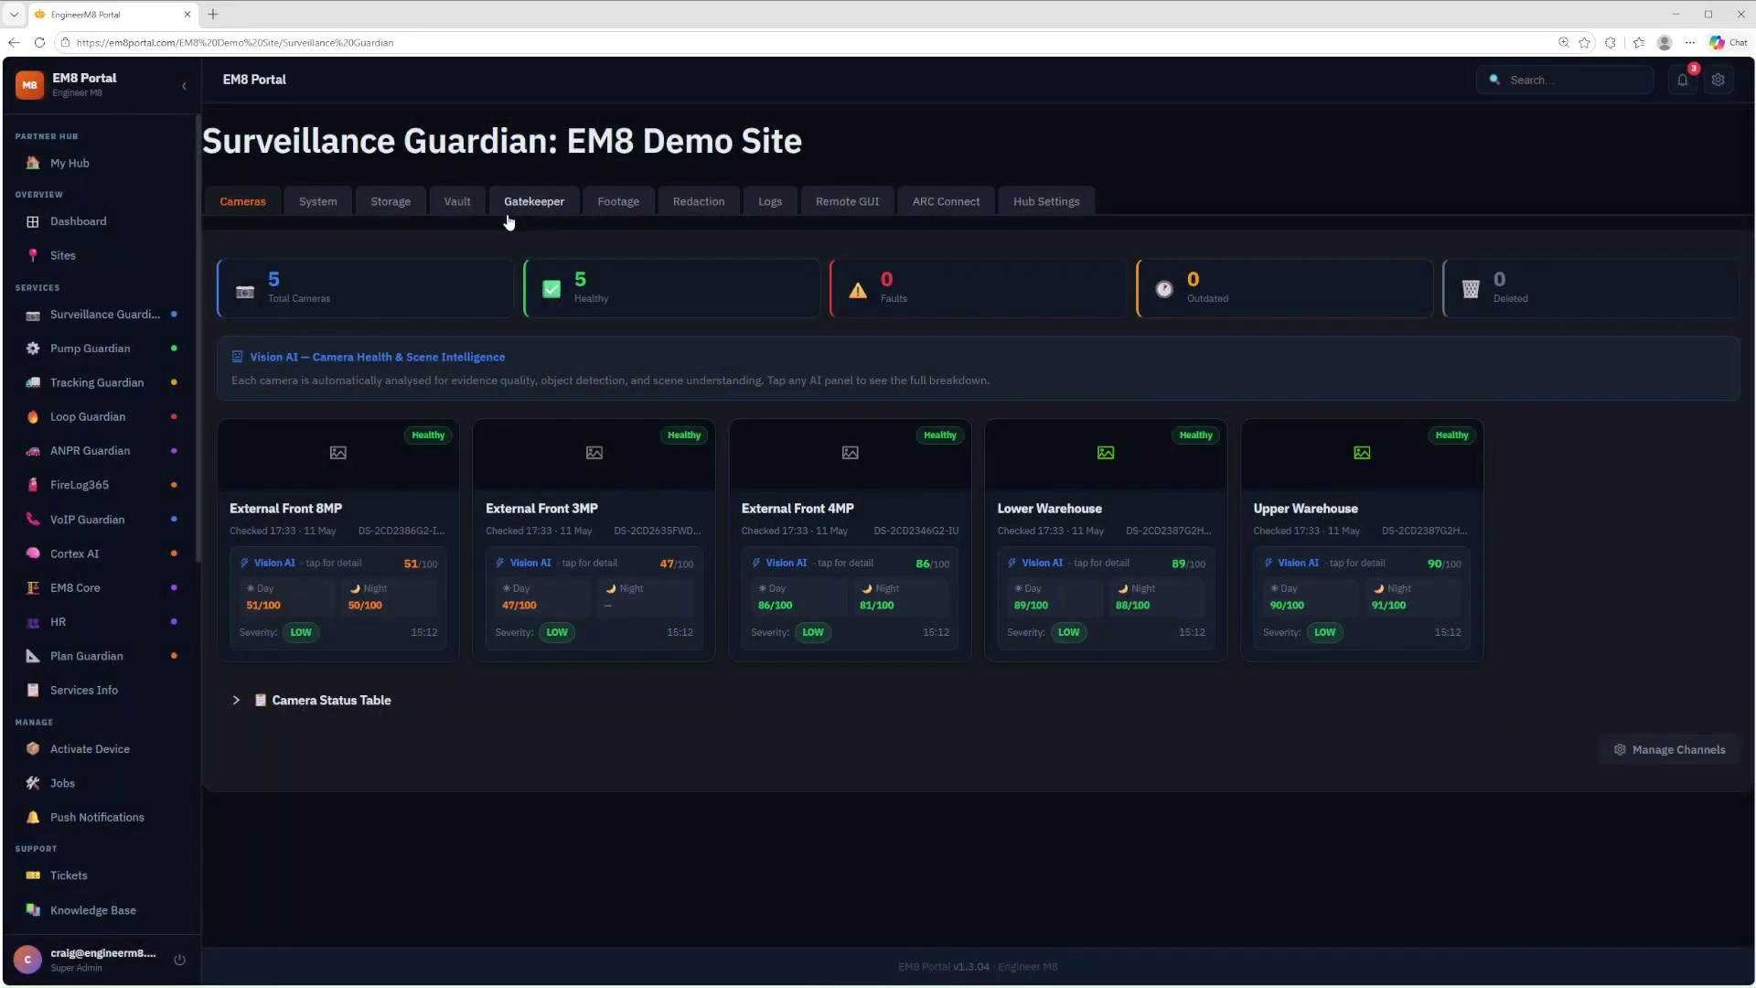
Step: Review the site's system details, including recorder and hub information, system users, and protocol configuration
click(312, 204)
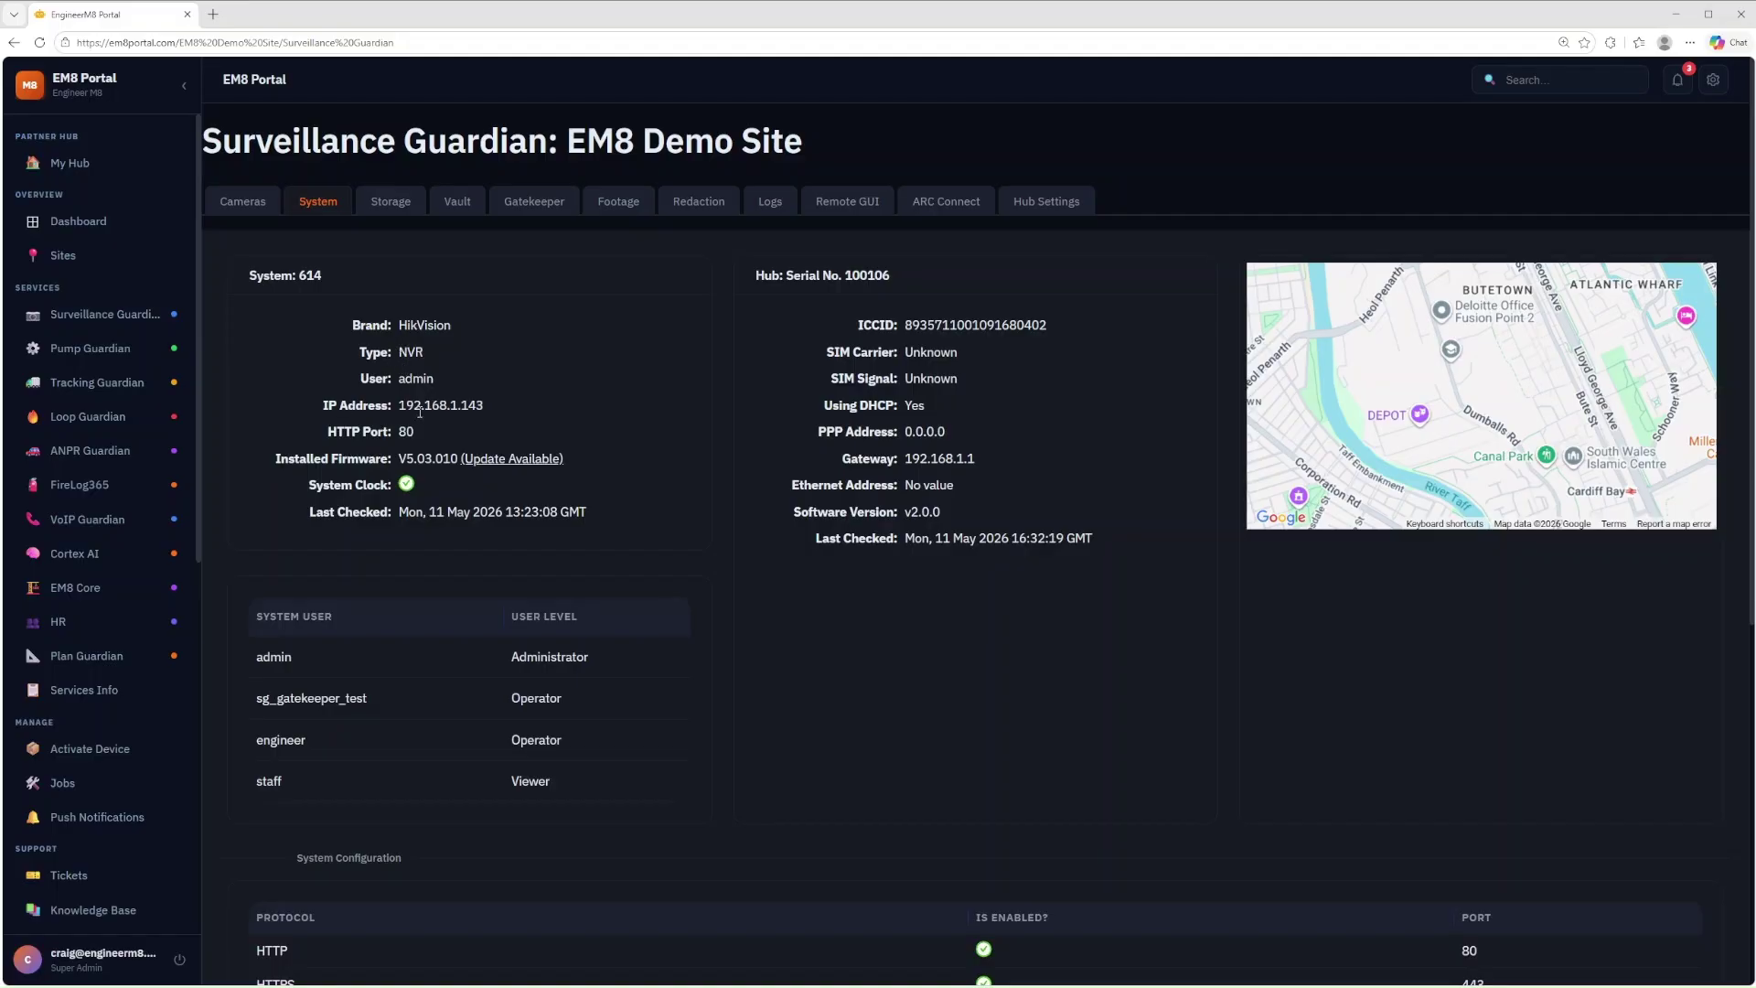
scroll(492, 408, down, 3)
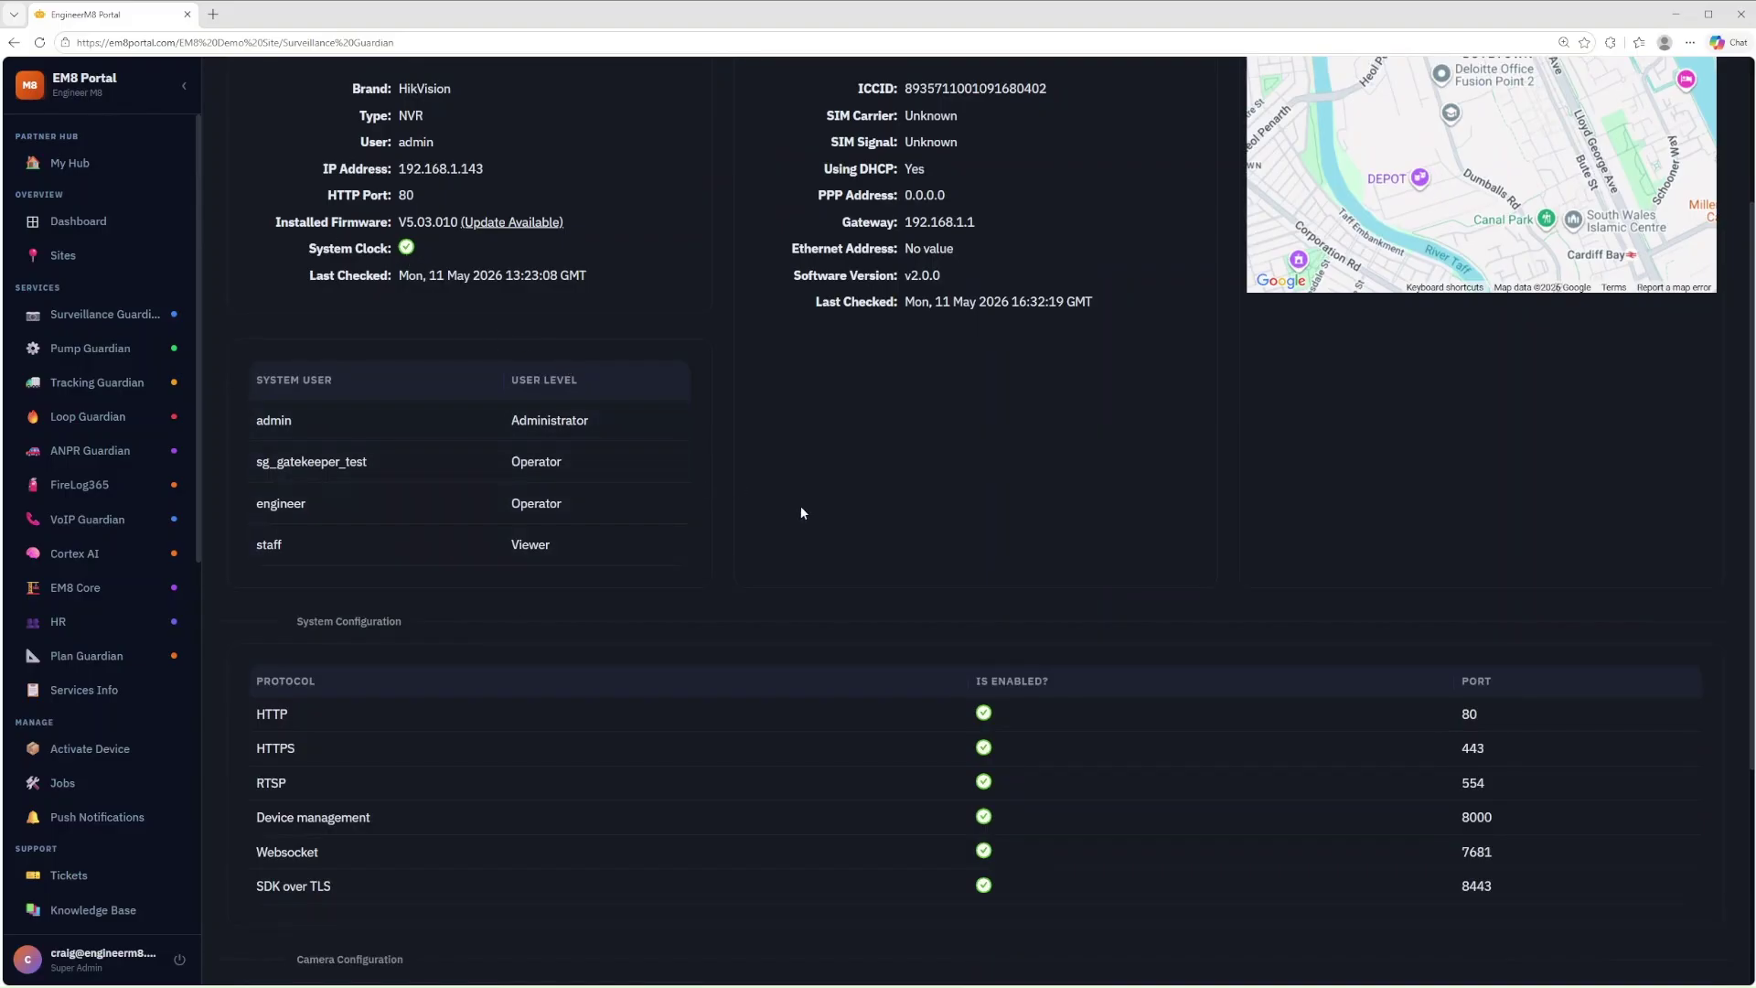
scroll(867, 494, down, 3)
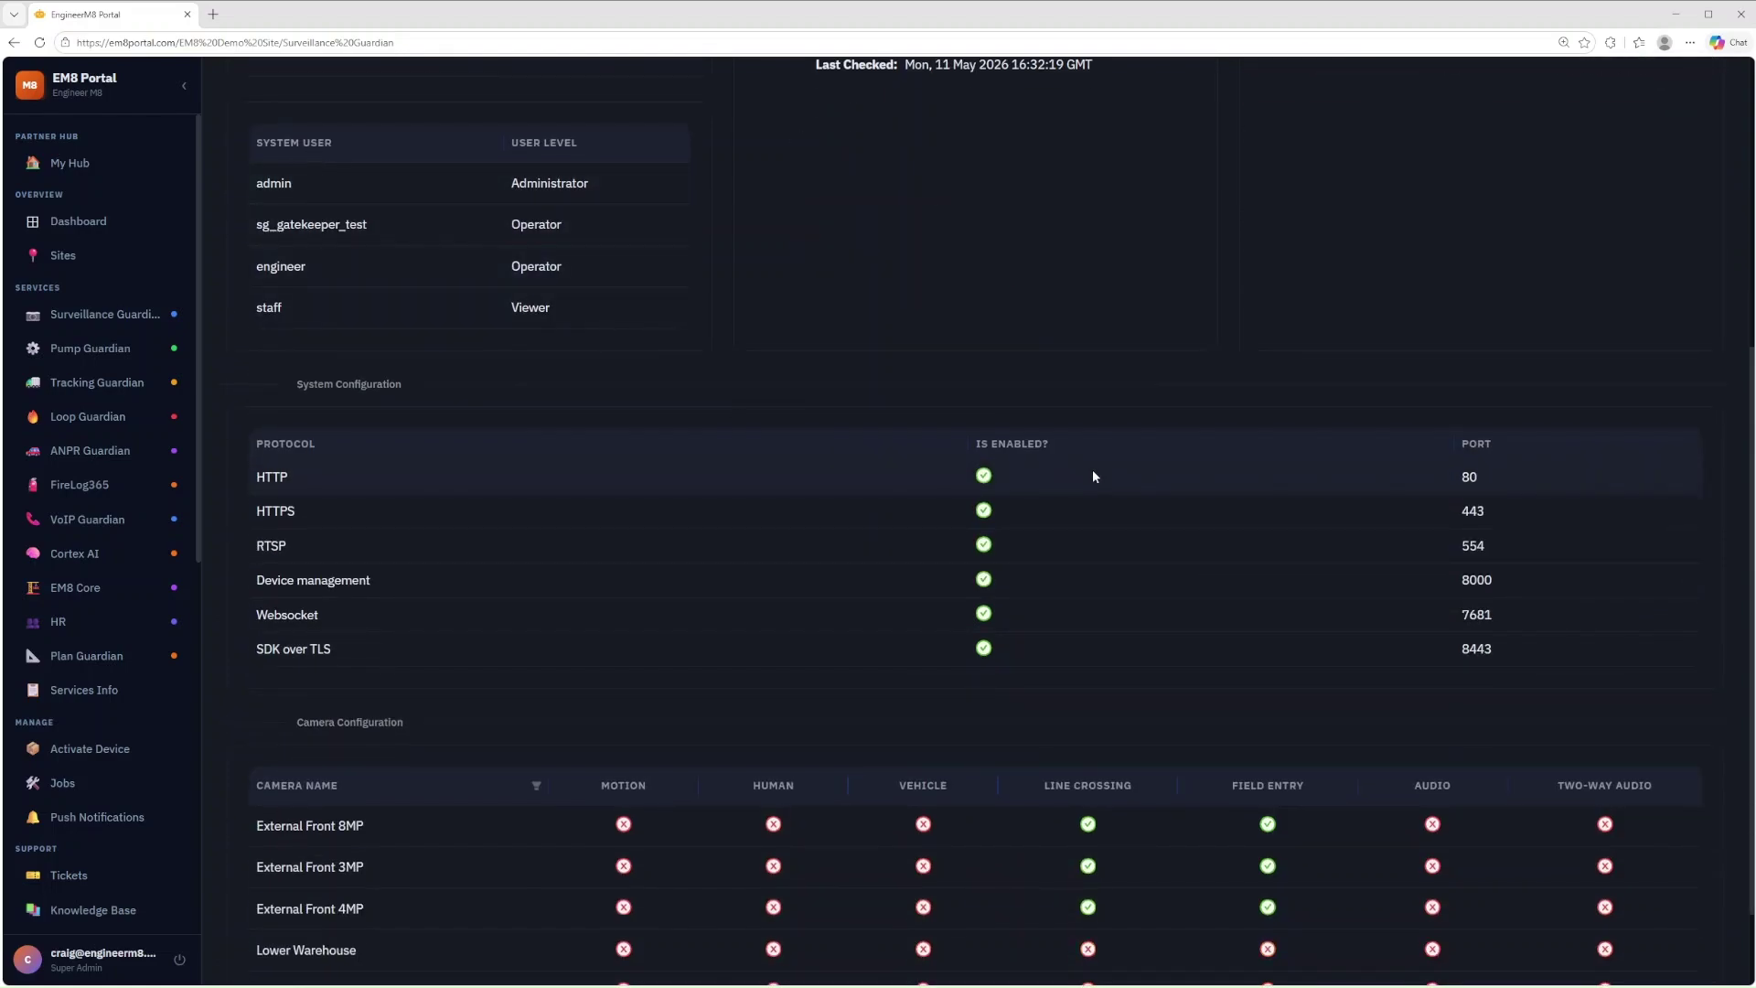
scroll(947, 519, down, 1)
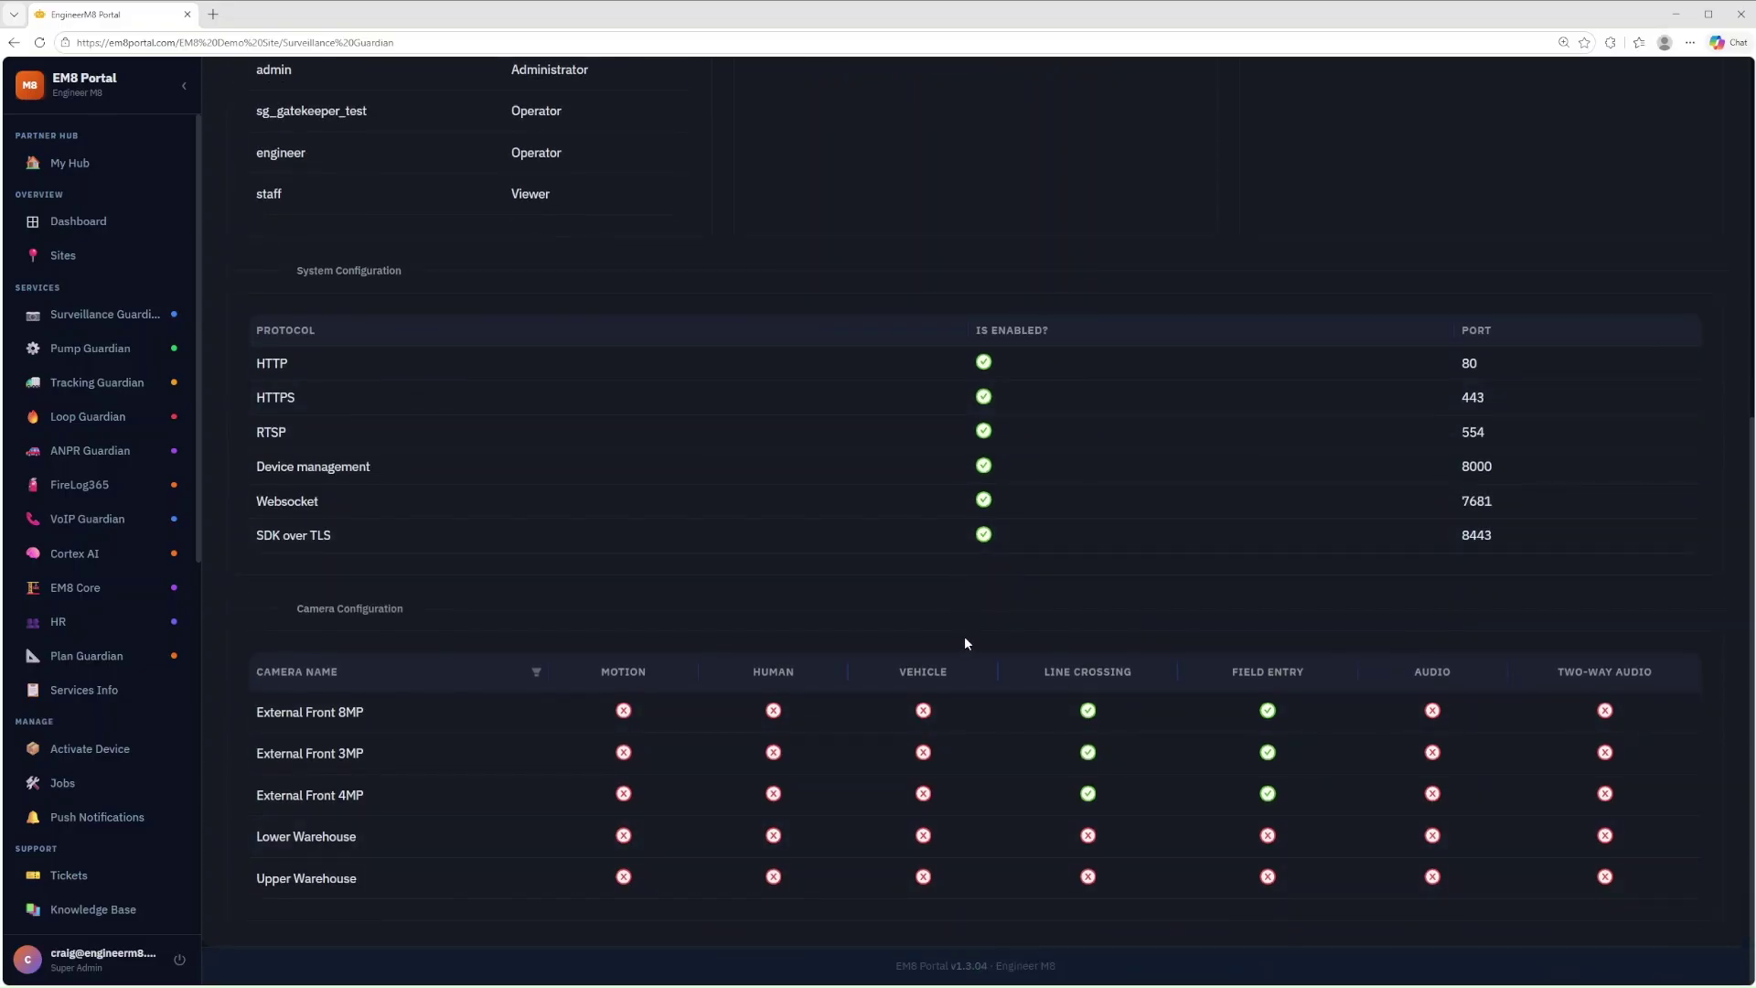
Step: Check in the camera configuration table which detection and audio features each camera supports and has enabled
mouse_move(622, 716)
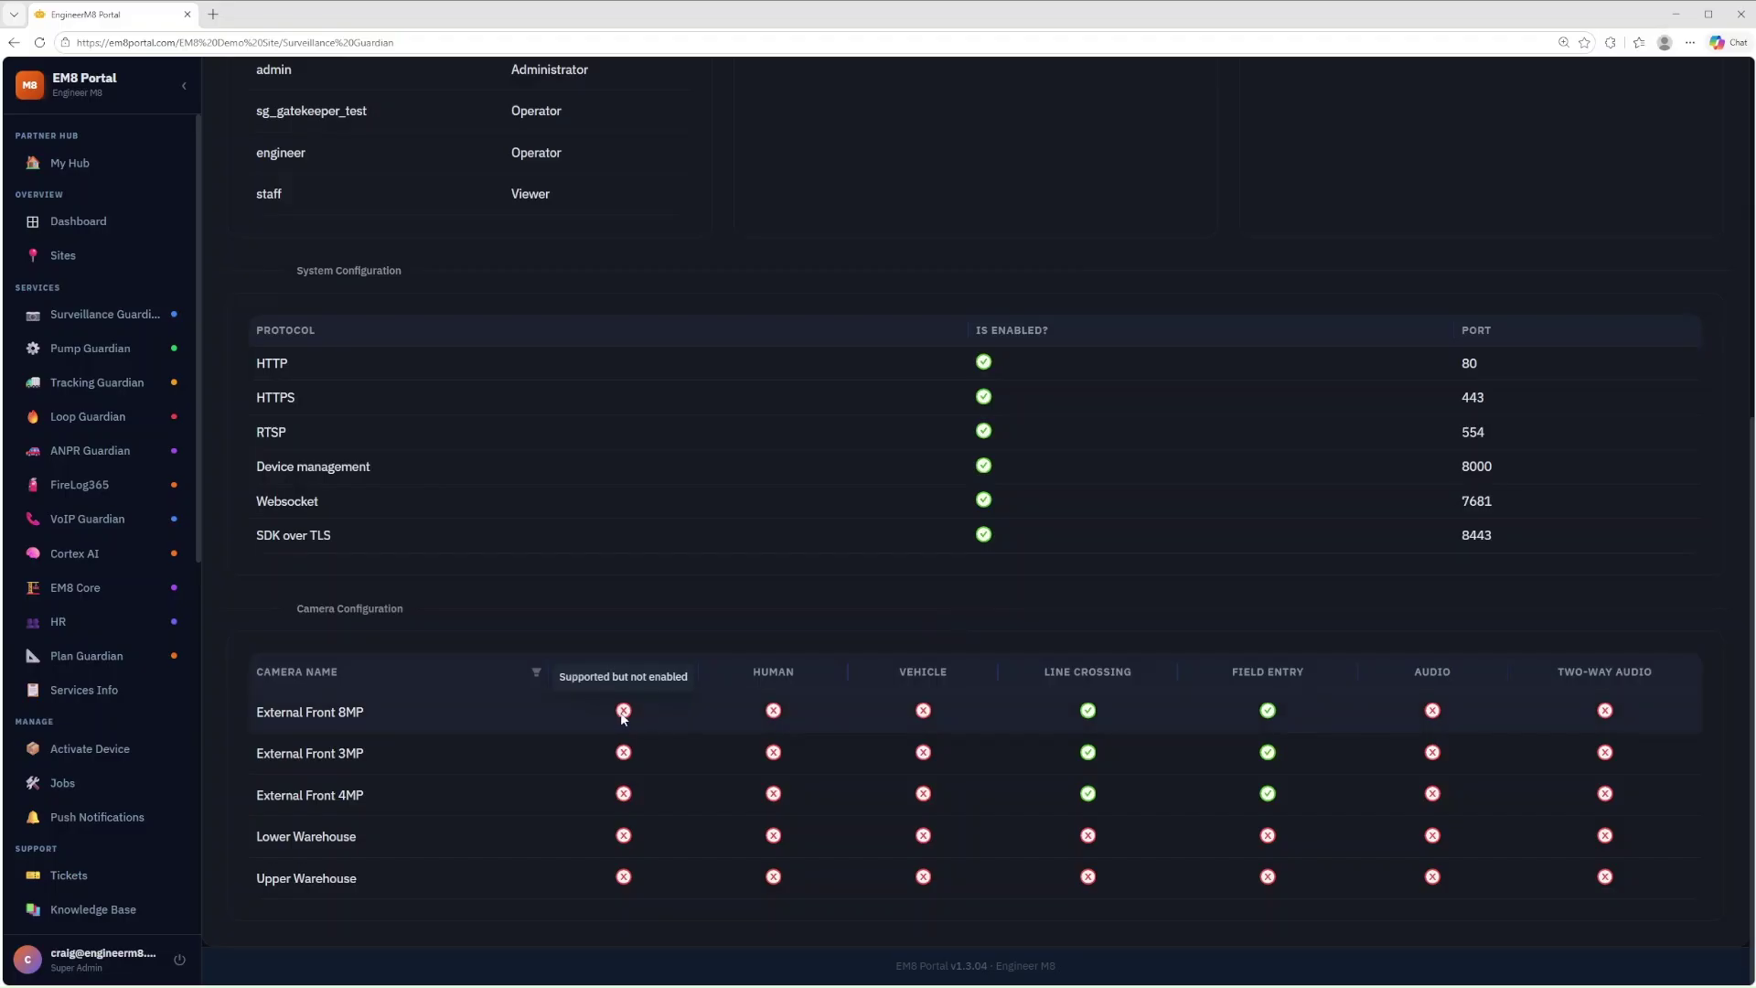
mouse_move(1604, 717)
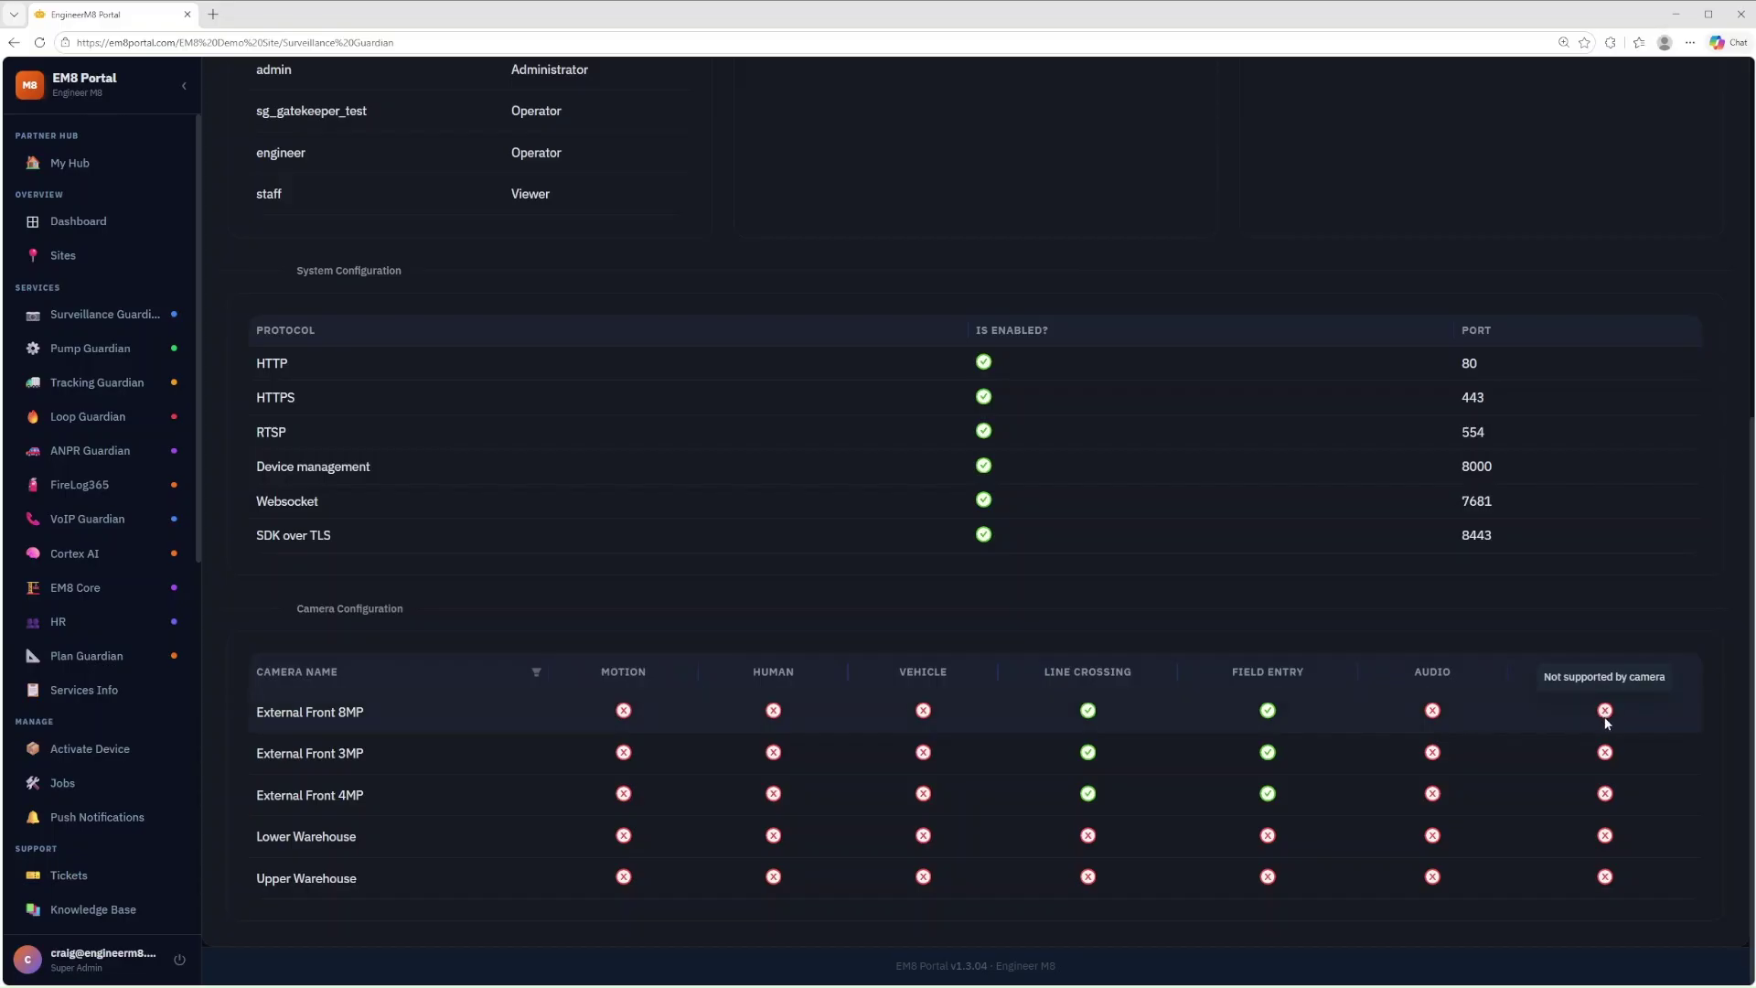
mouse_move(1088, 715)
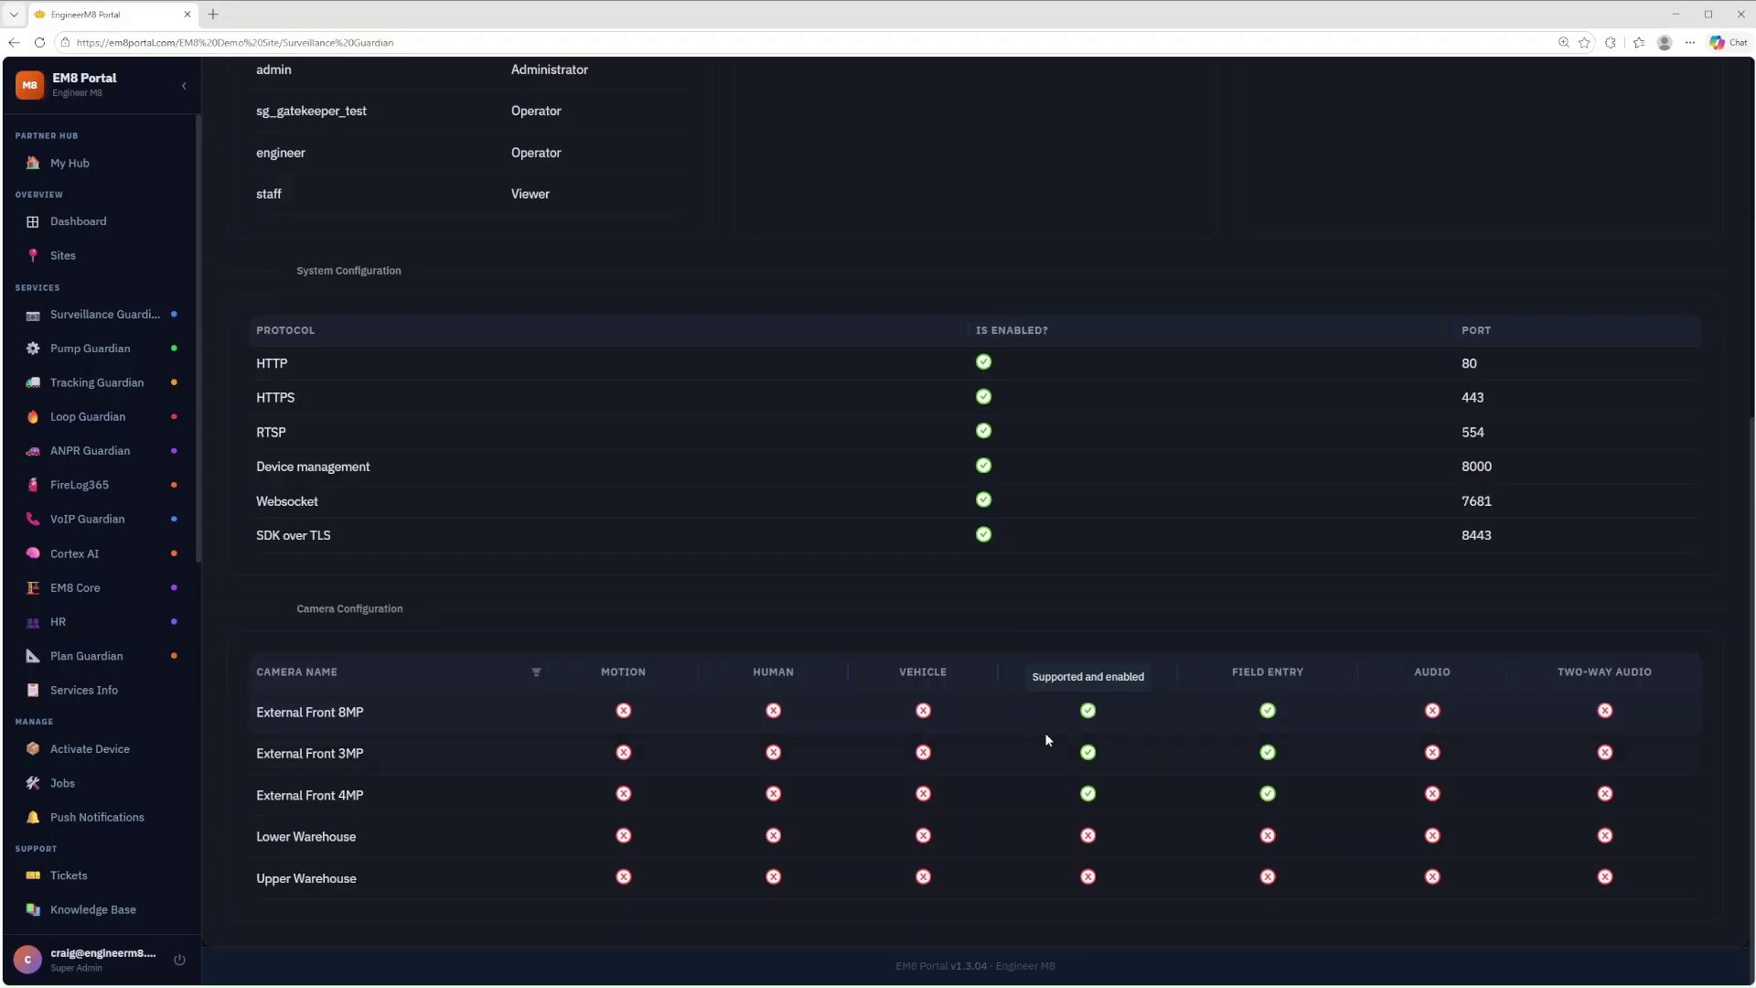
mouse_move(926, 755)
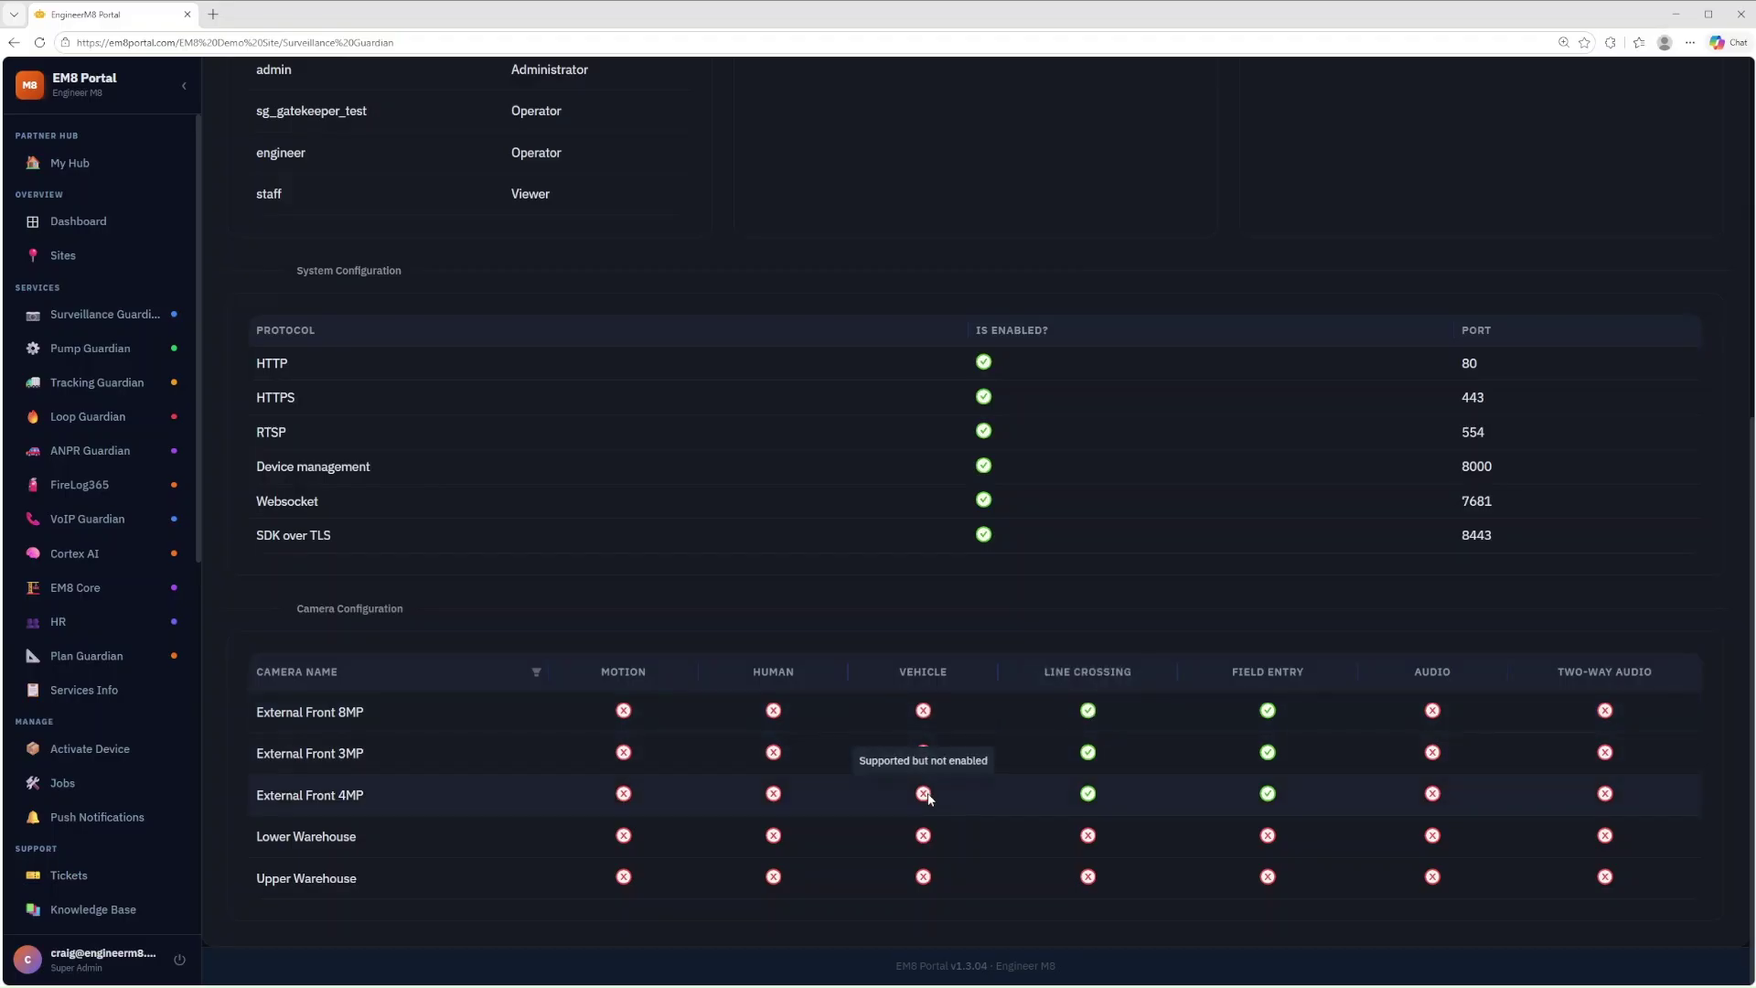
mouse_move(774, 796)
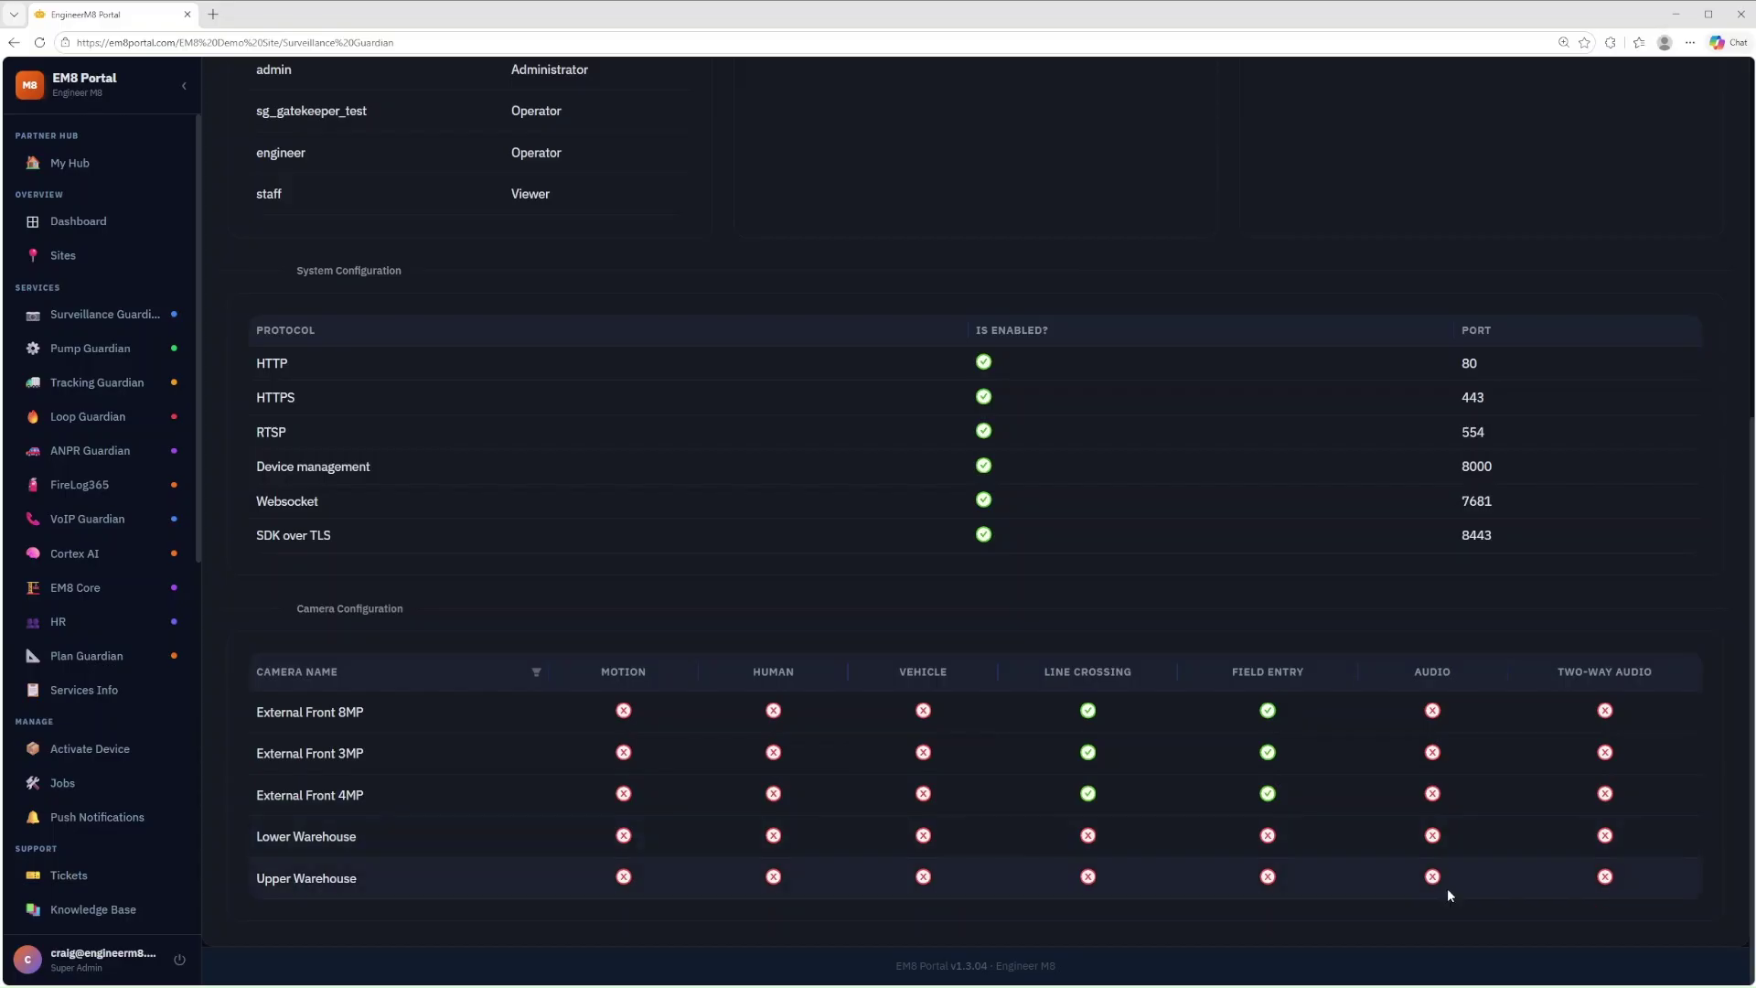
mouse_move(1603, 886)
Step: Review the drive health and capacity overview for the site's storage
scroll(1305, 792, up, 6)
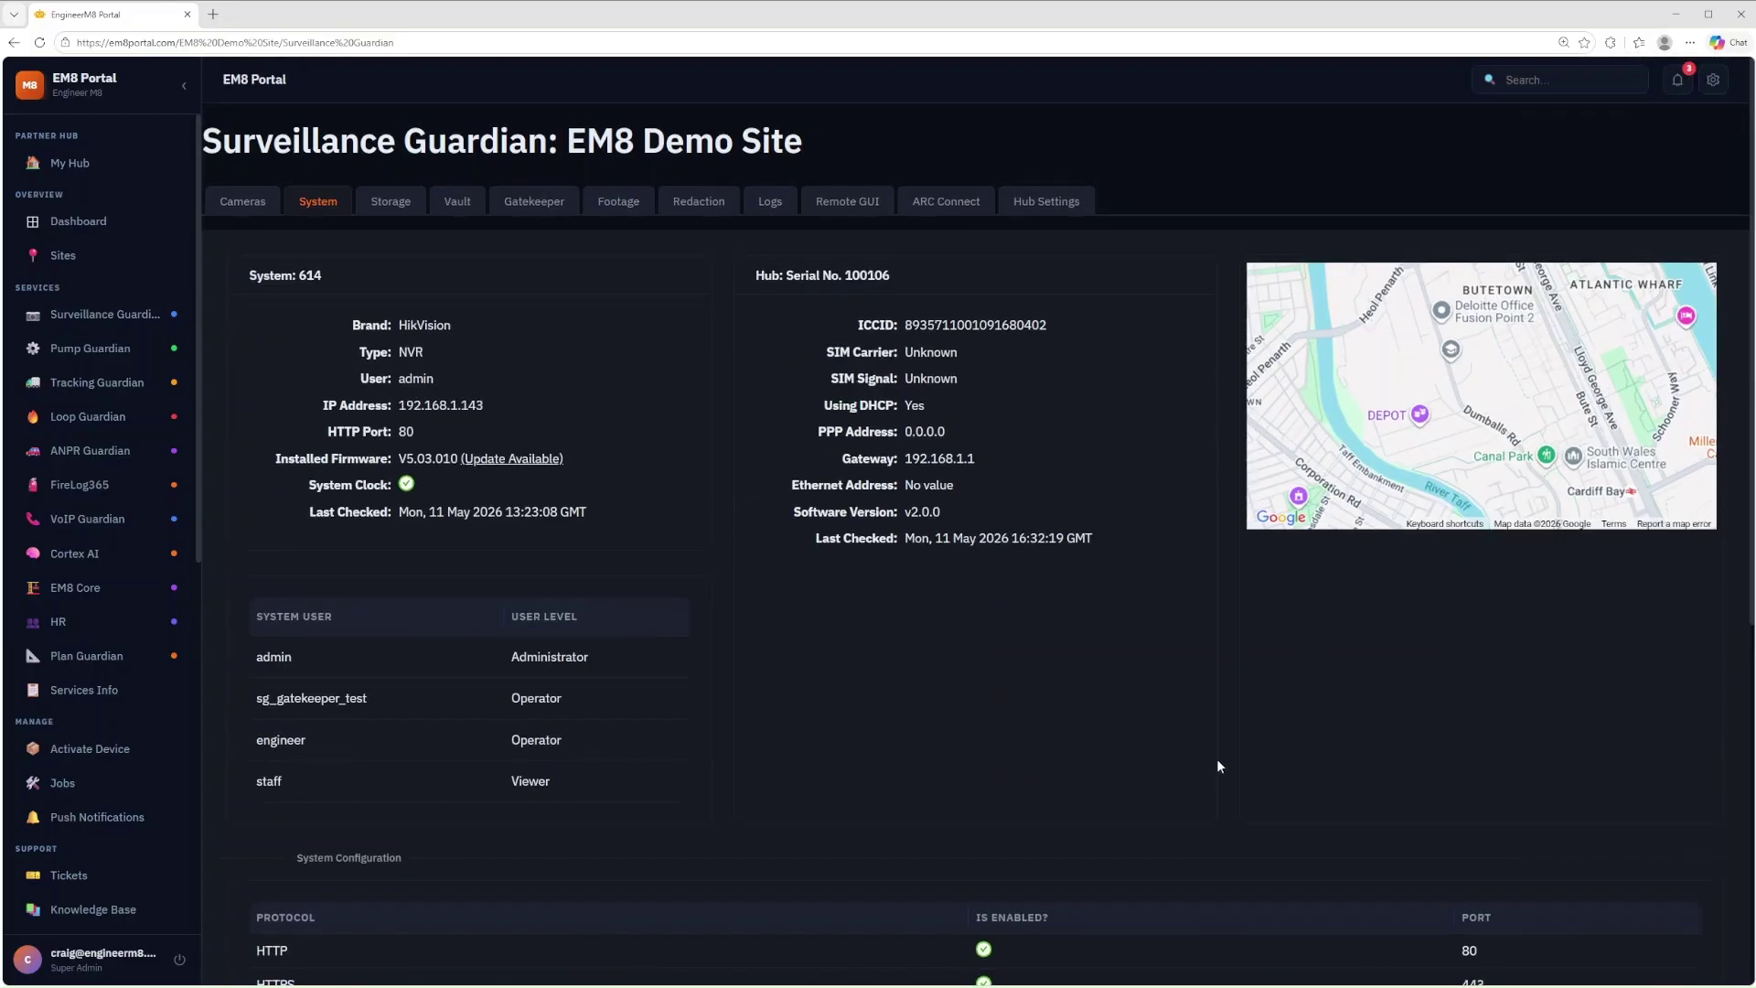
click(391, 202)
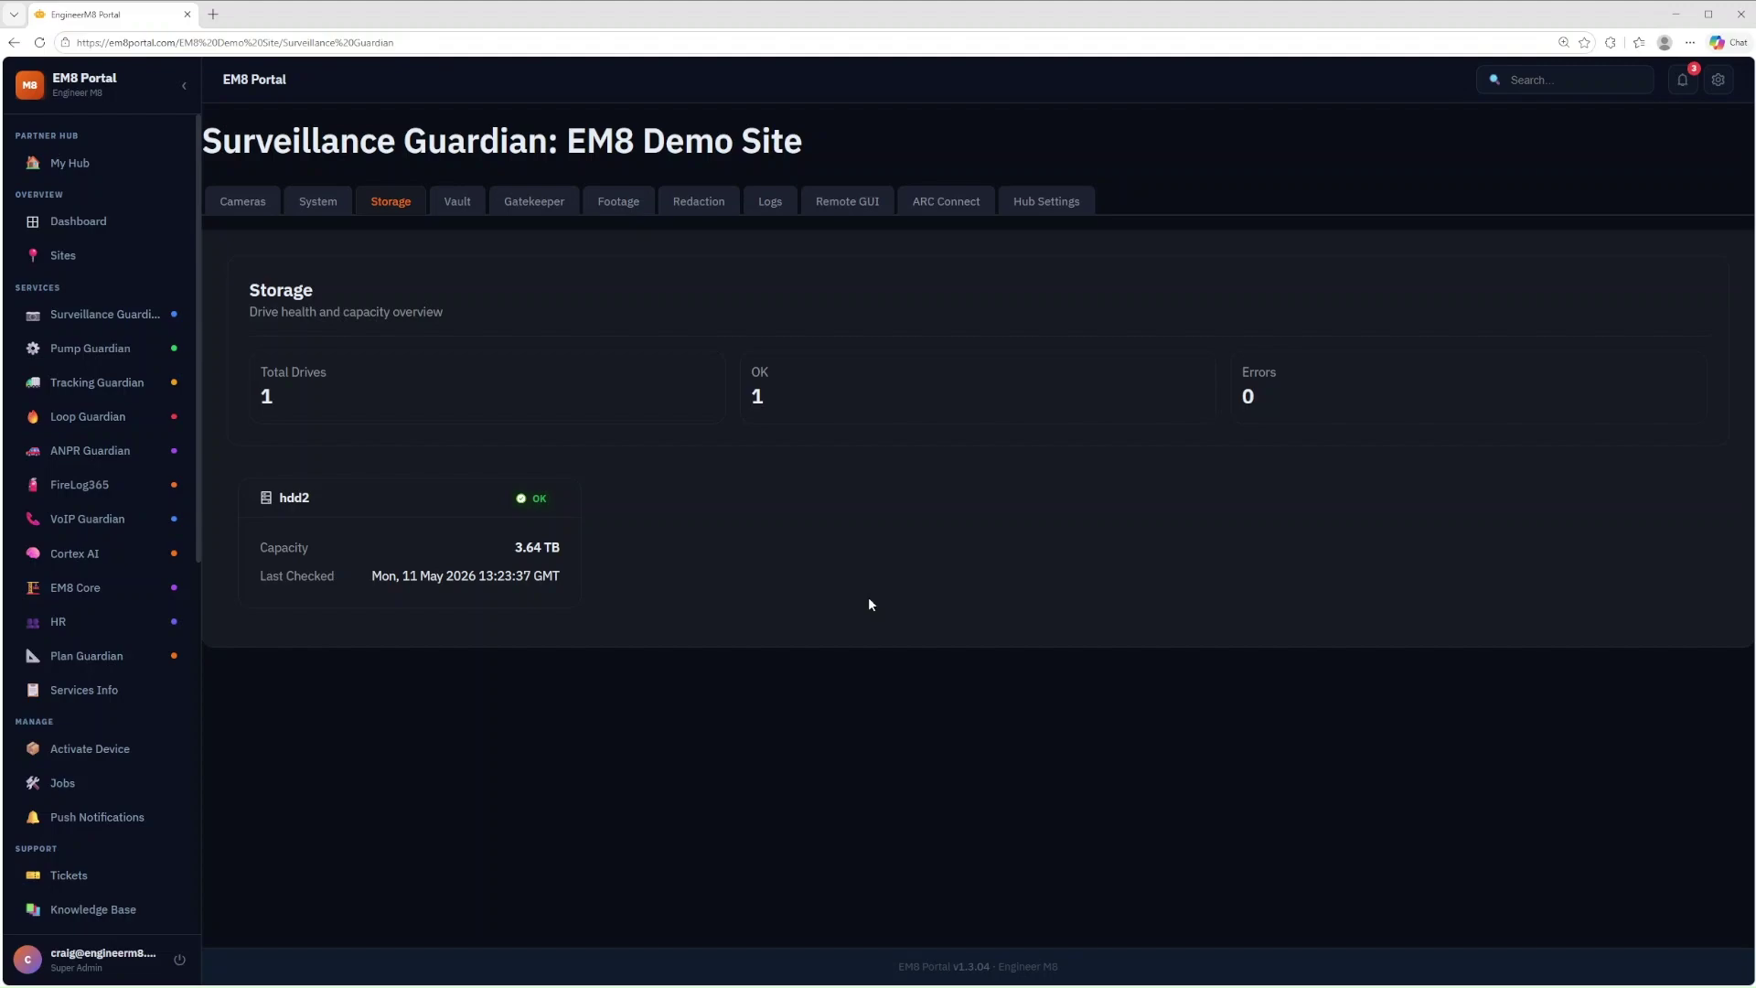
Step: Preview the camera fault report dated 24/03/2026 from the Vault, read through it, and close it
click(458, 202)
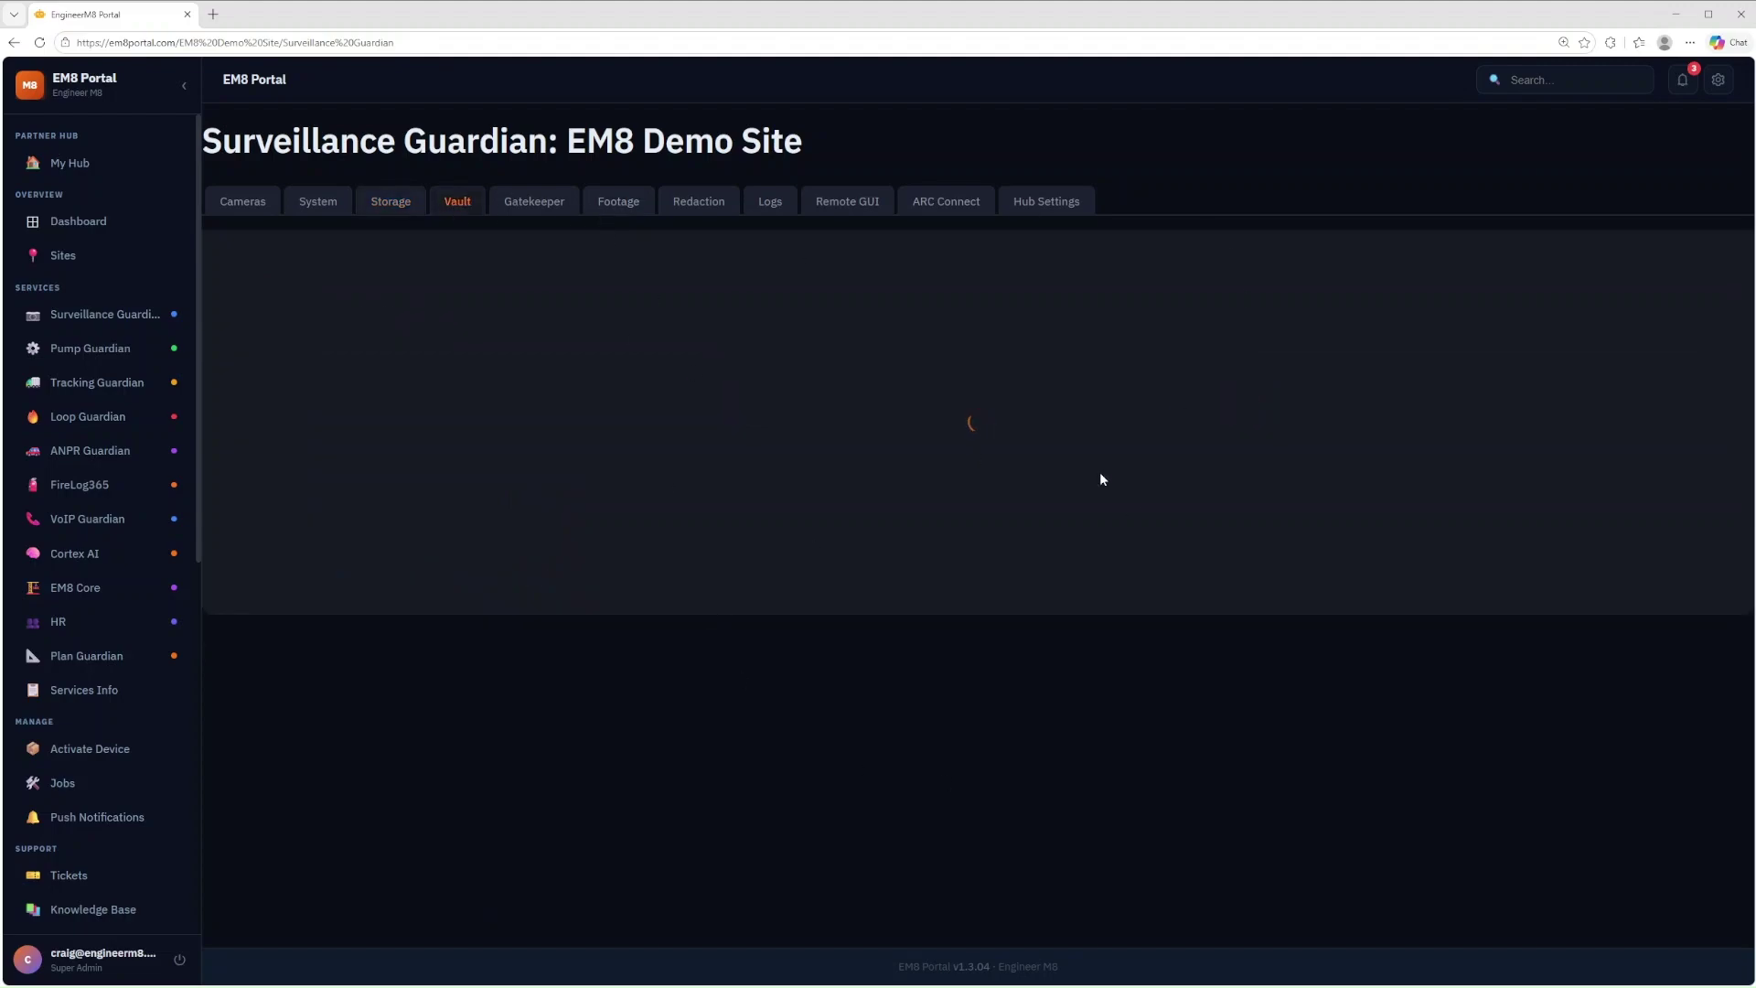
scroll(1445, 585, down, 3)
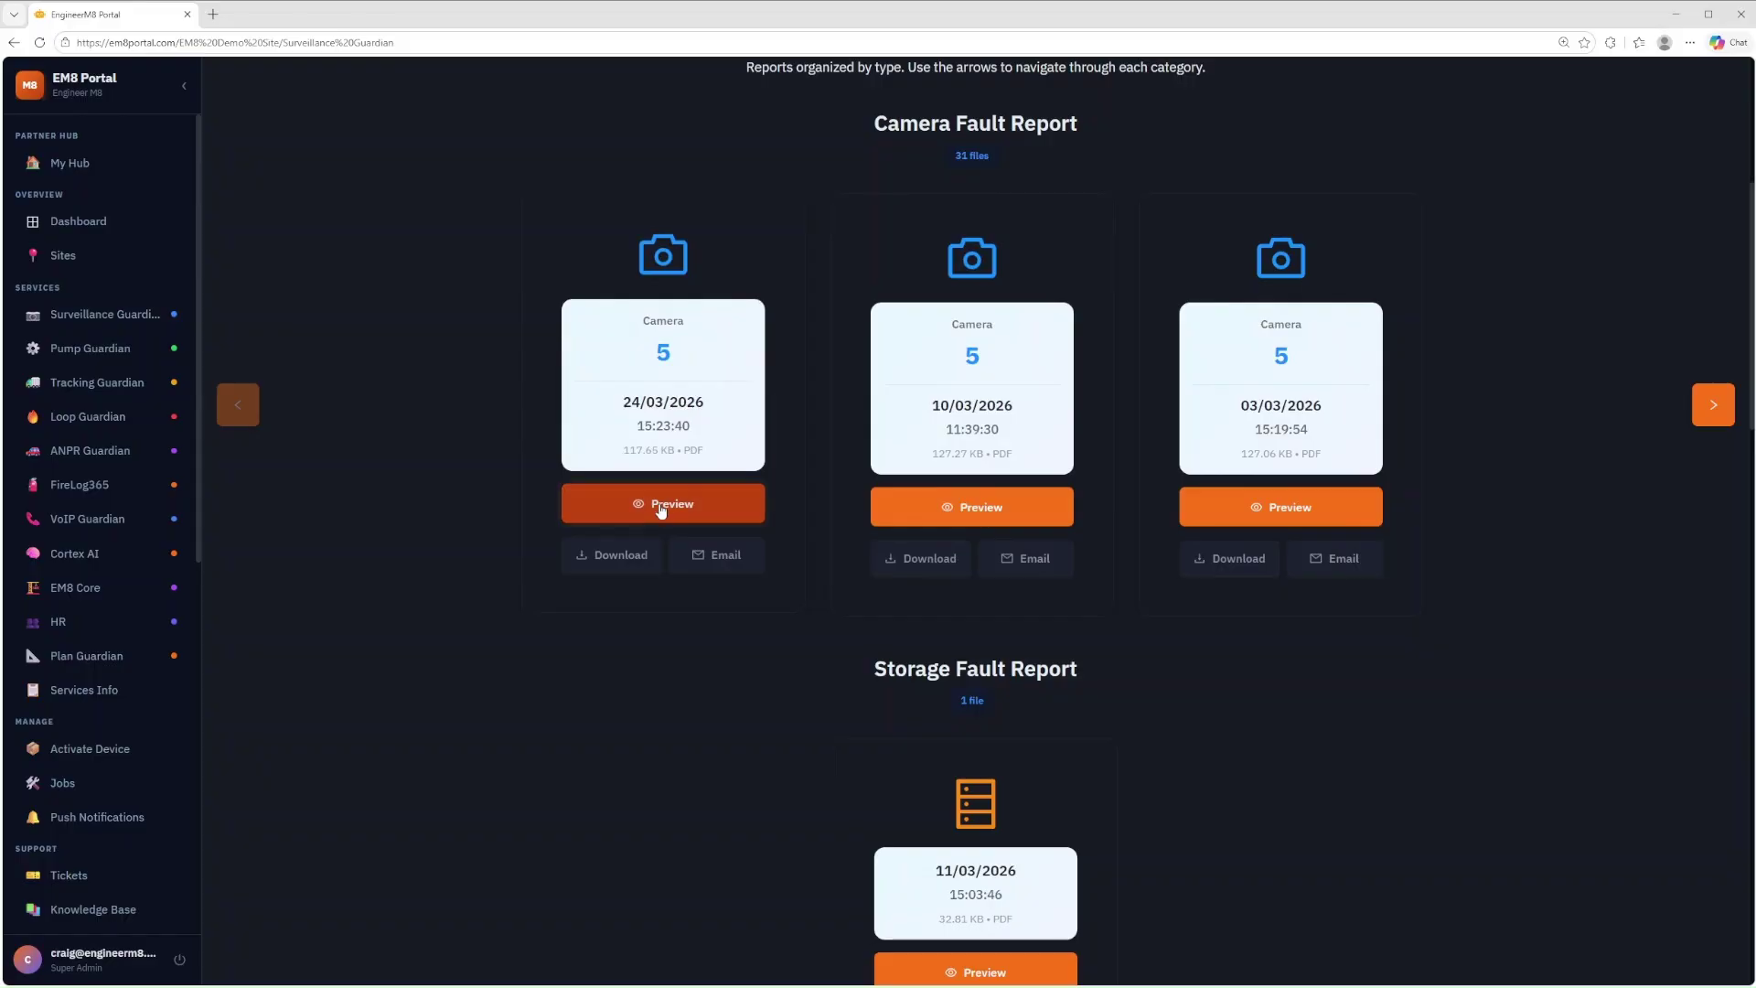
click(660, 509)
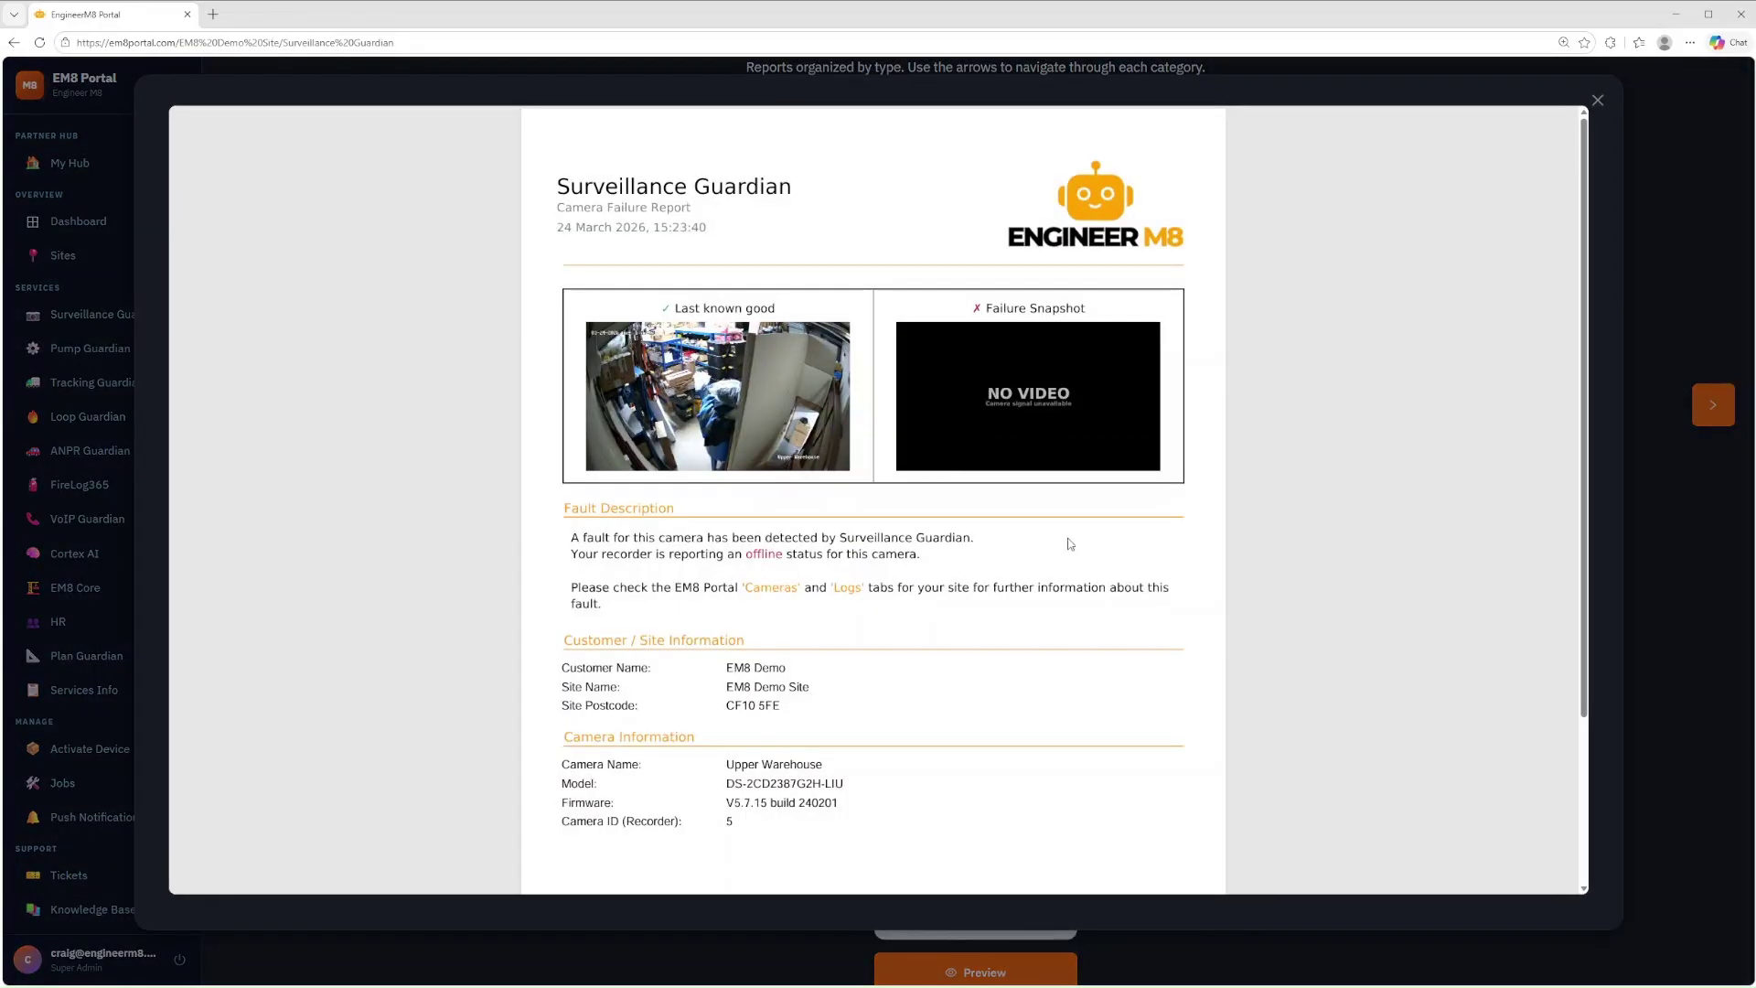
scroll(1580, 308, down, 1)
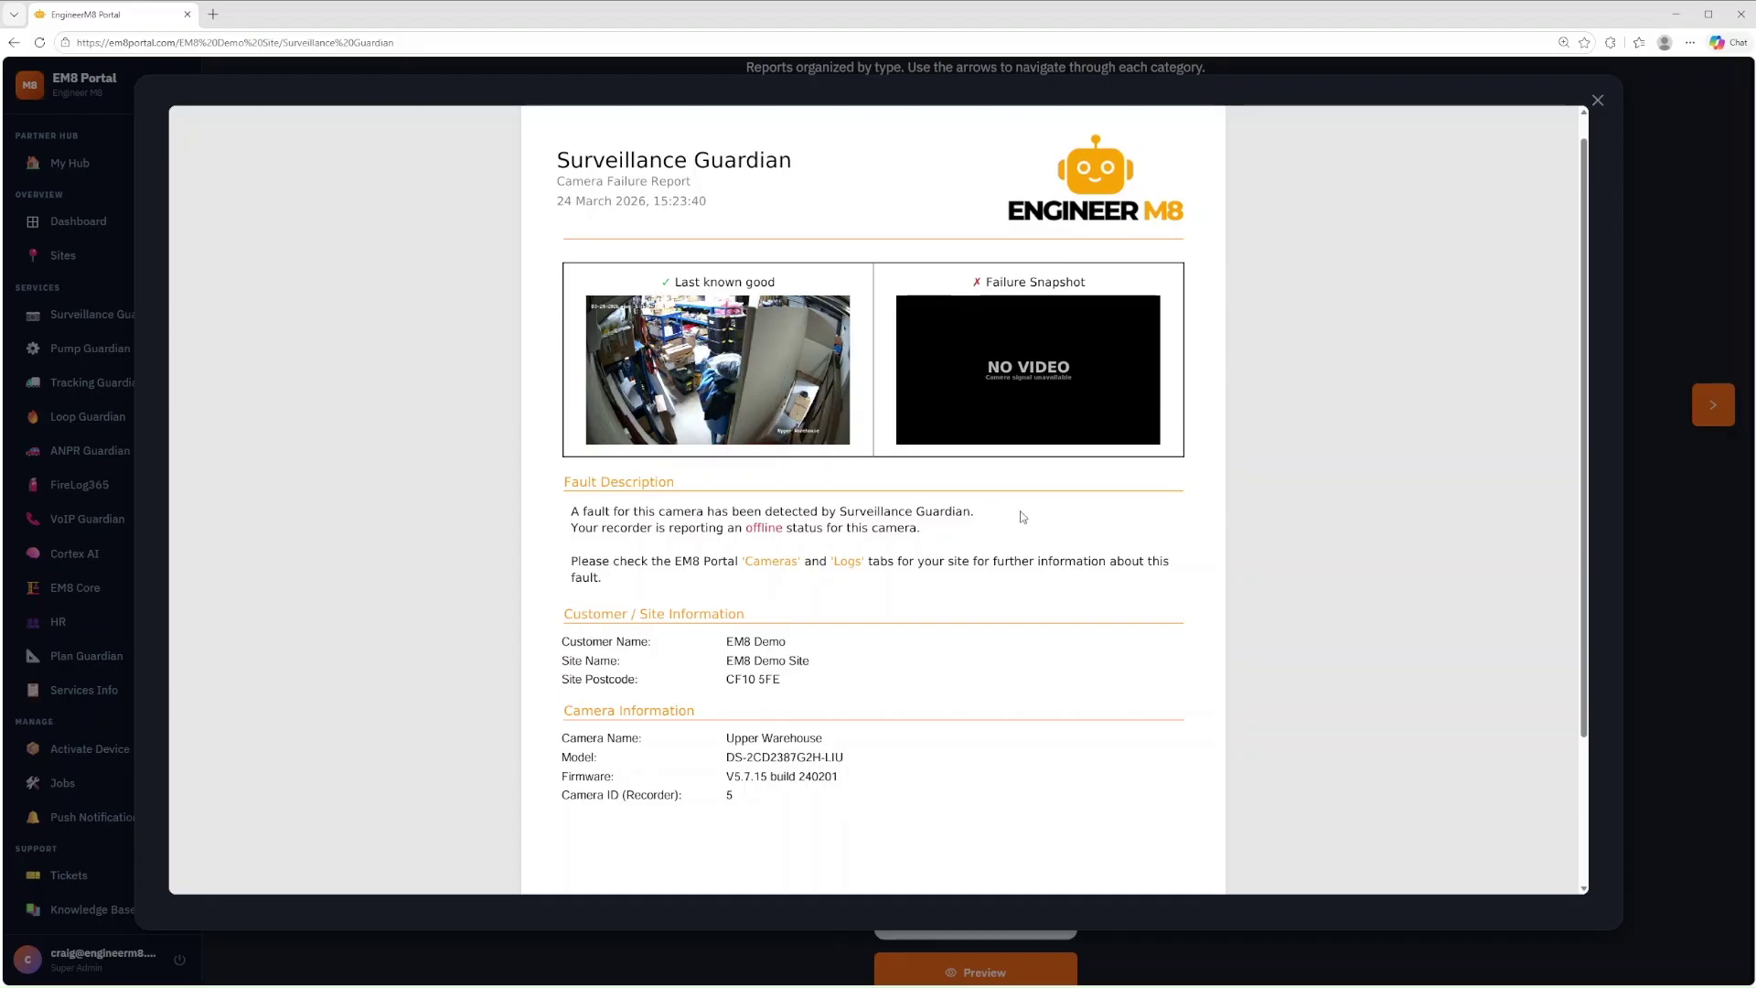
scroll(1015, 517, down, 2)
click(1597, 100)
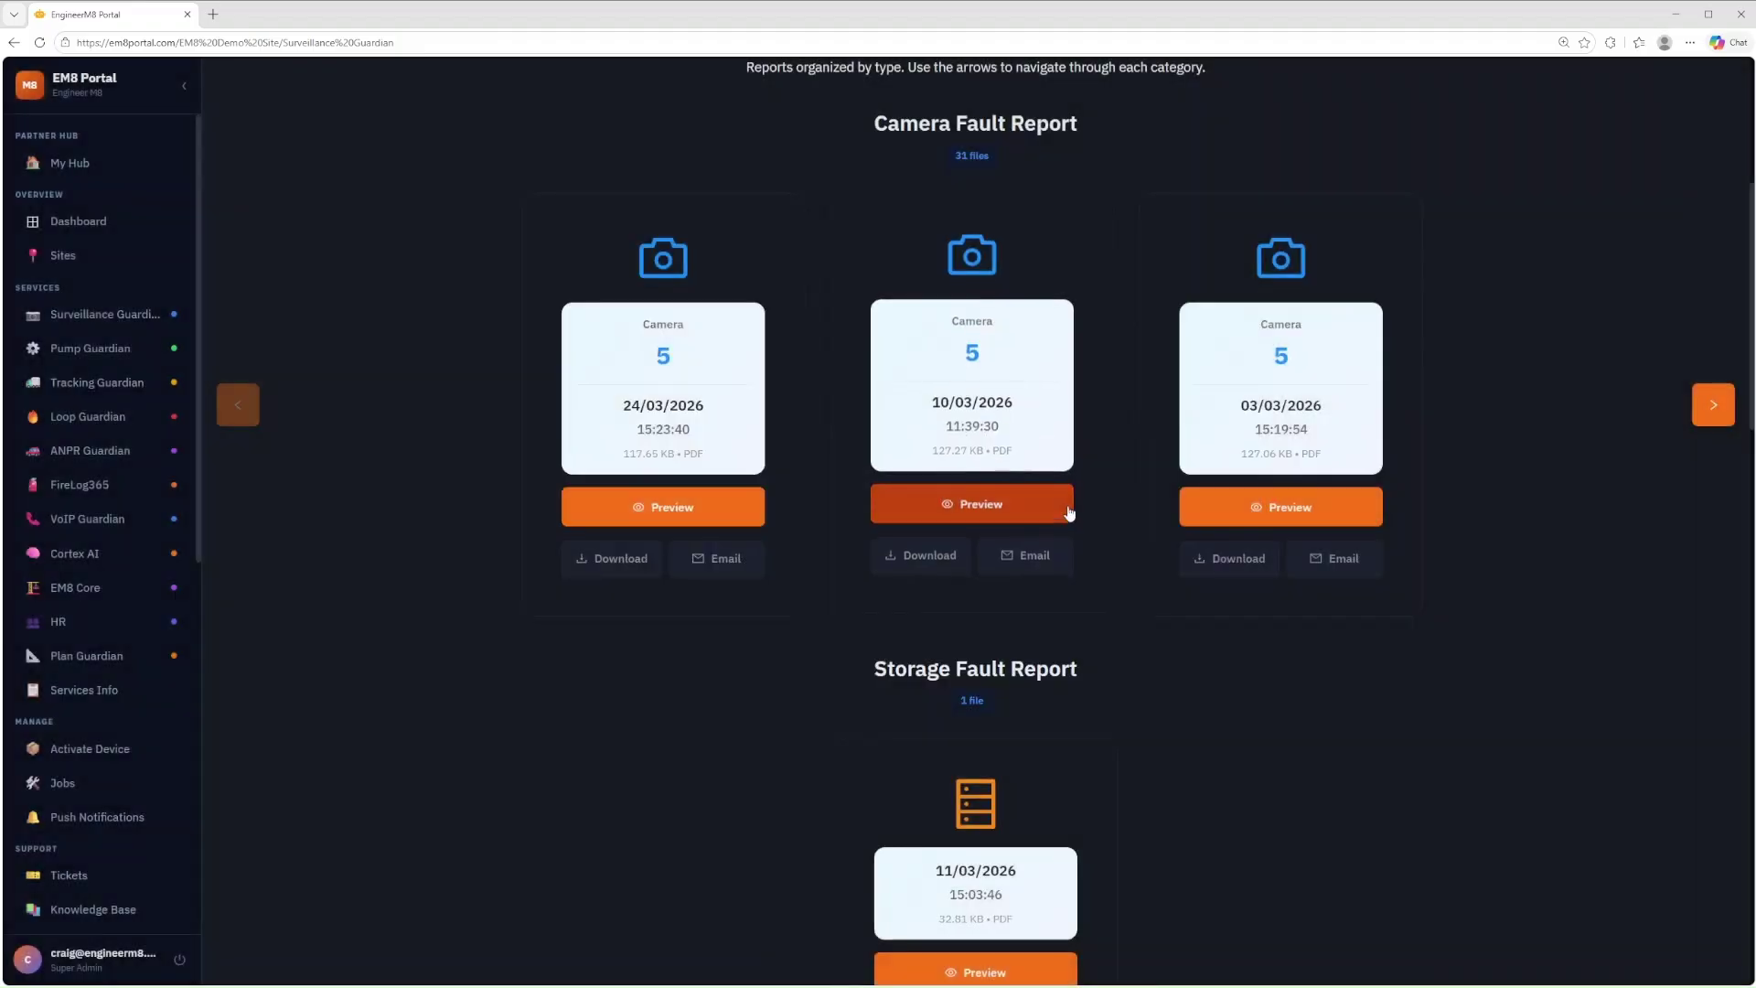
Step: Preview the Vision AI fault report for camera 366 dated 03/03/2026, examine its image quality findings and charts, and close it
scroll(1082, 530, down, 6)
scroll(1051, 439, up, 2)
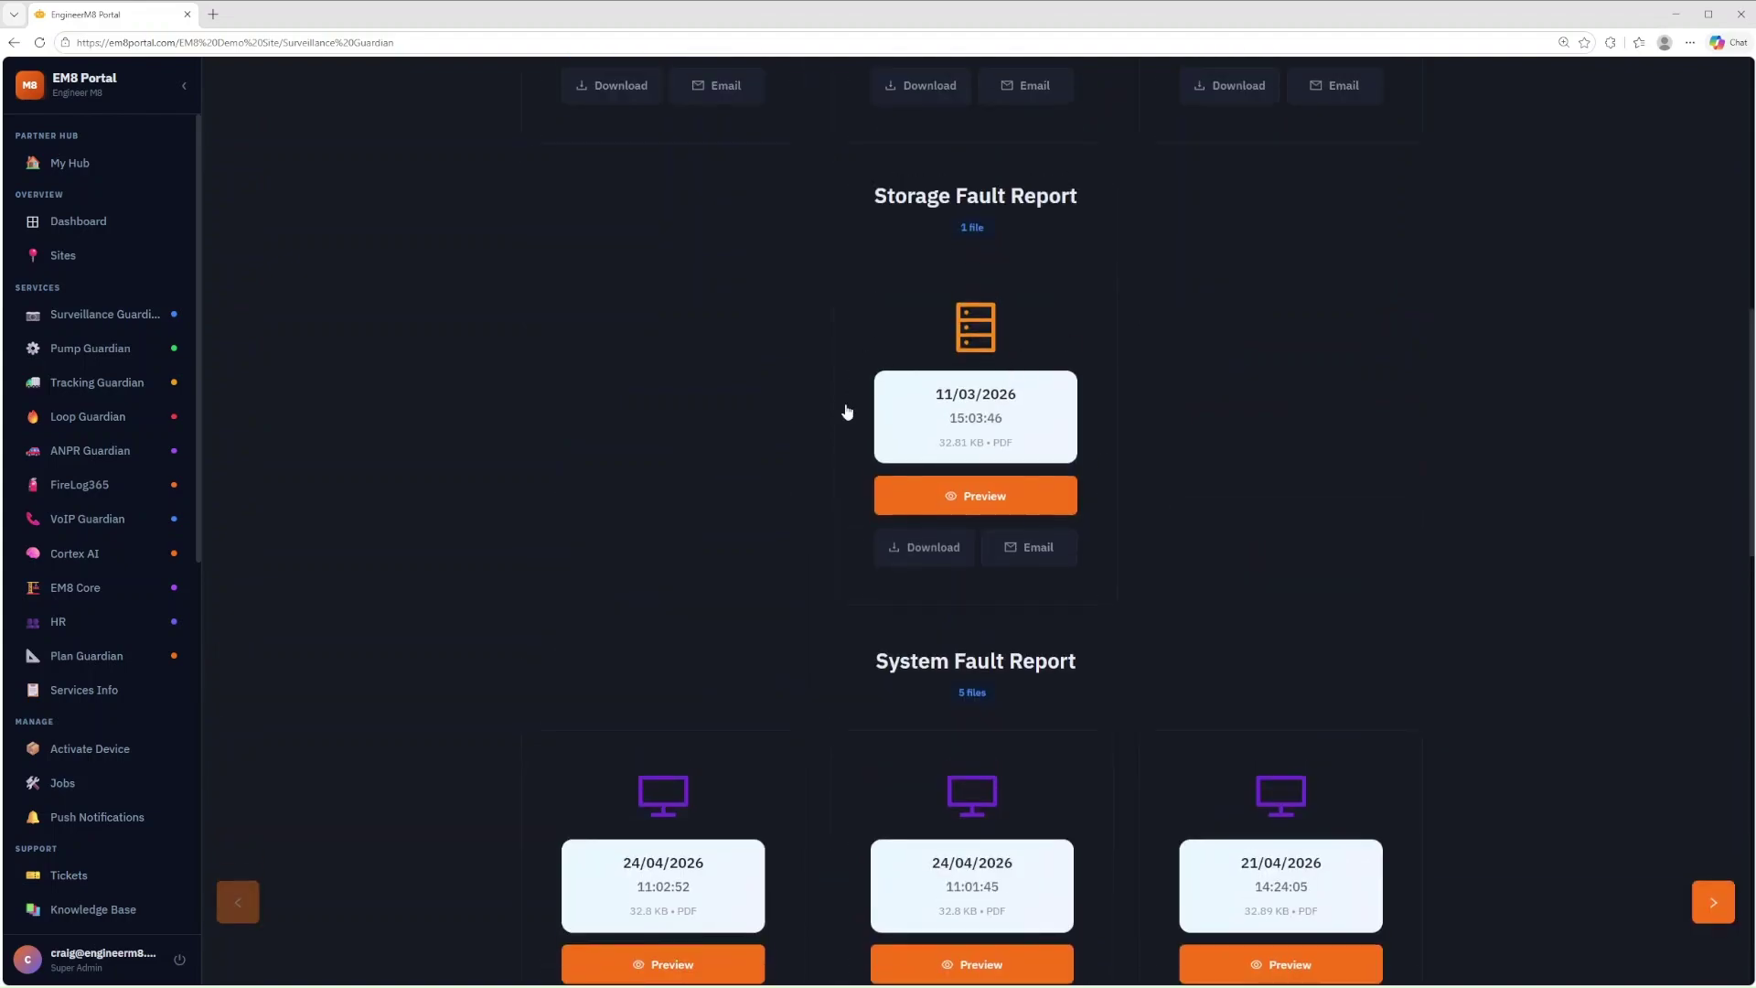
scroll(773, 416, down, 5)
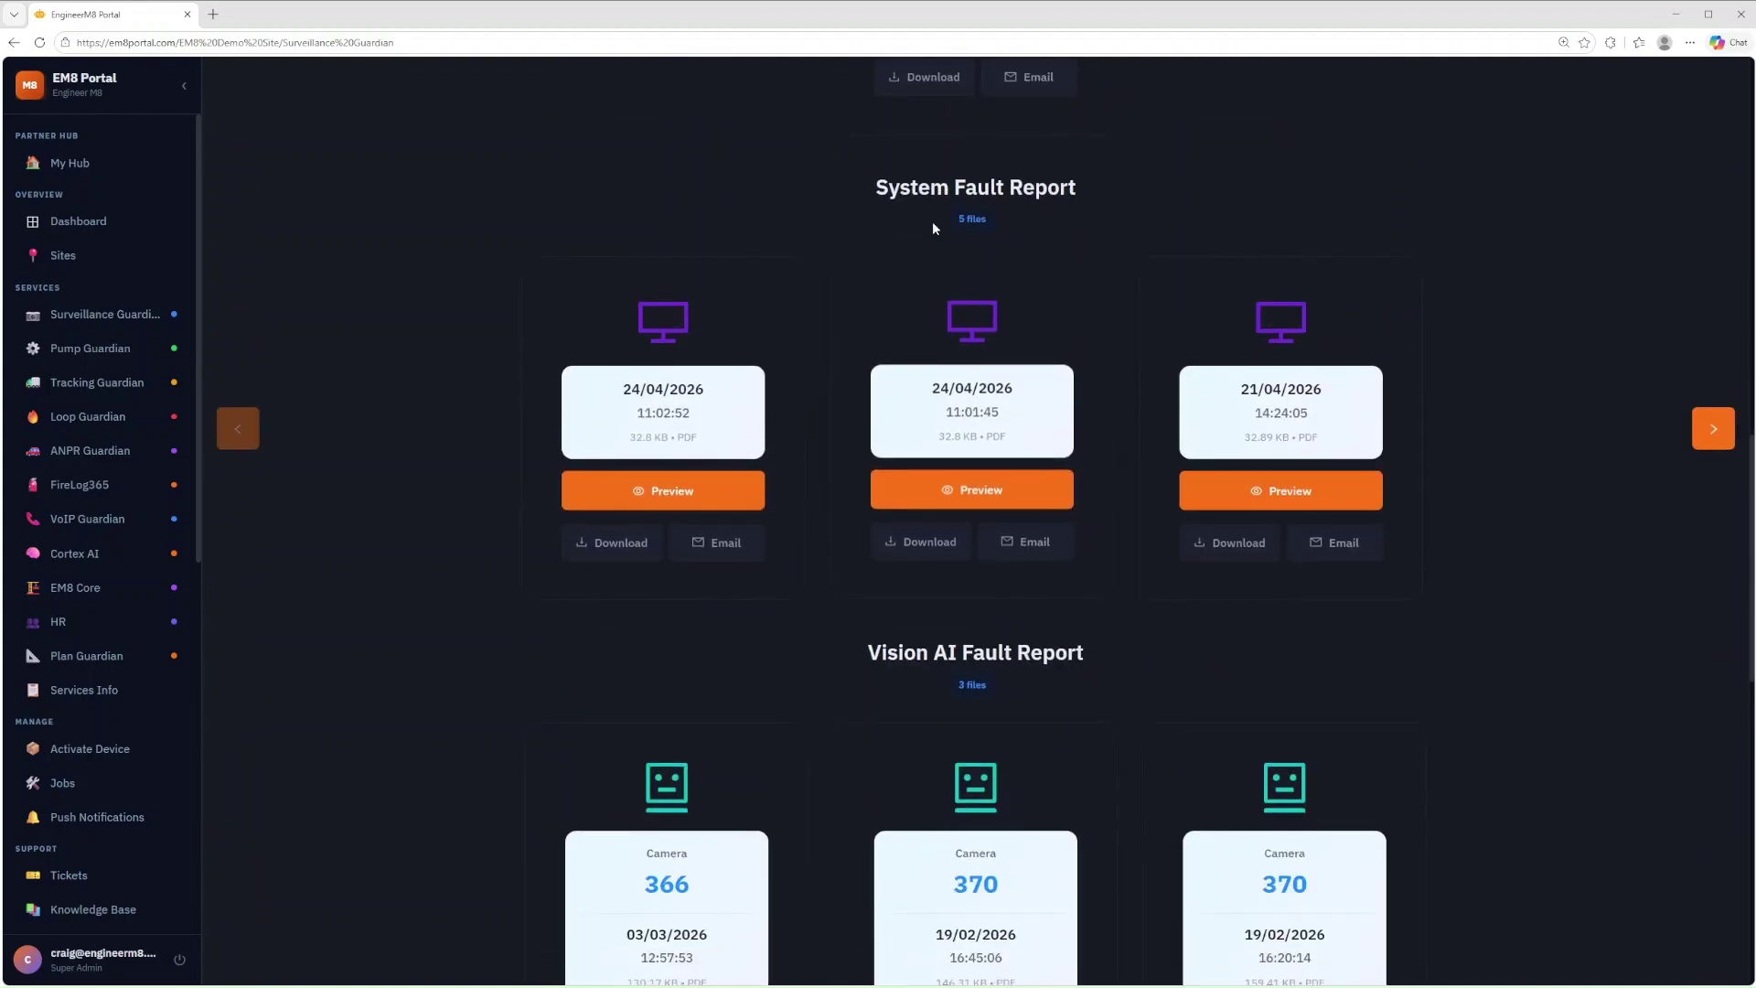
scroll(931, 223, down, 5)
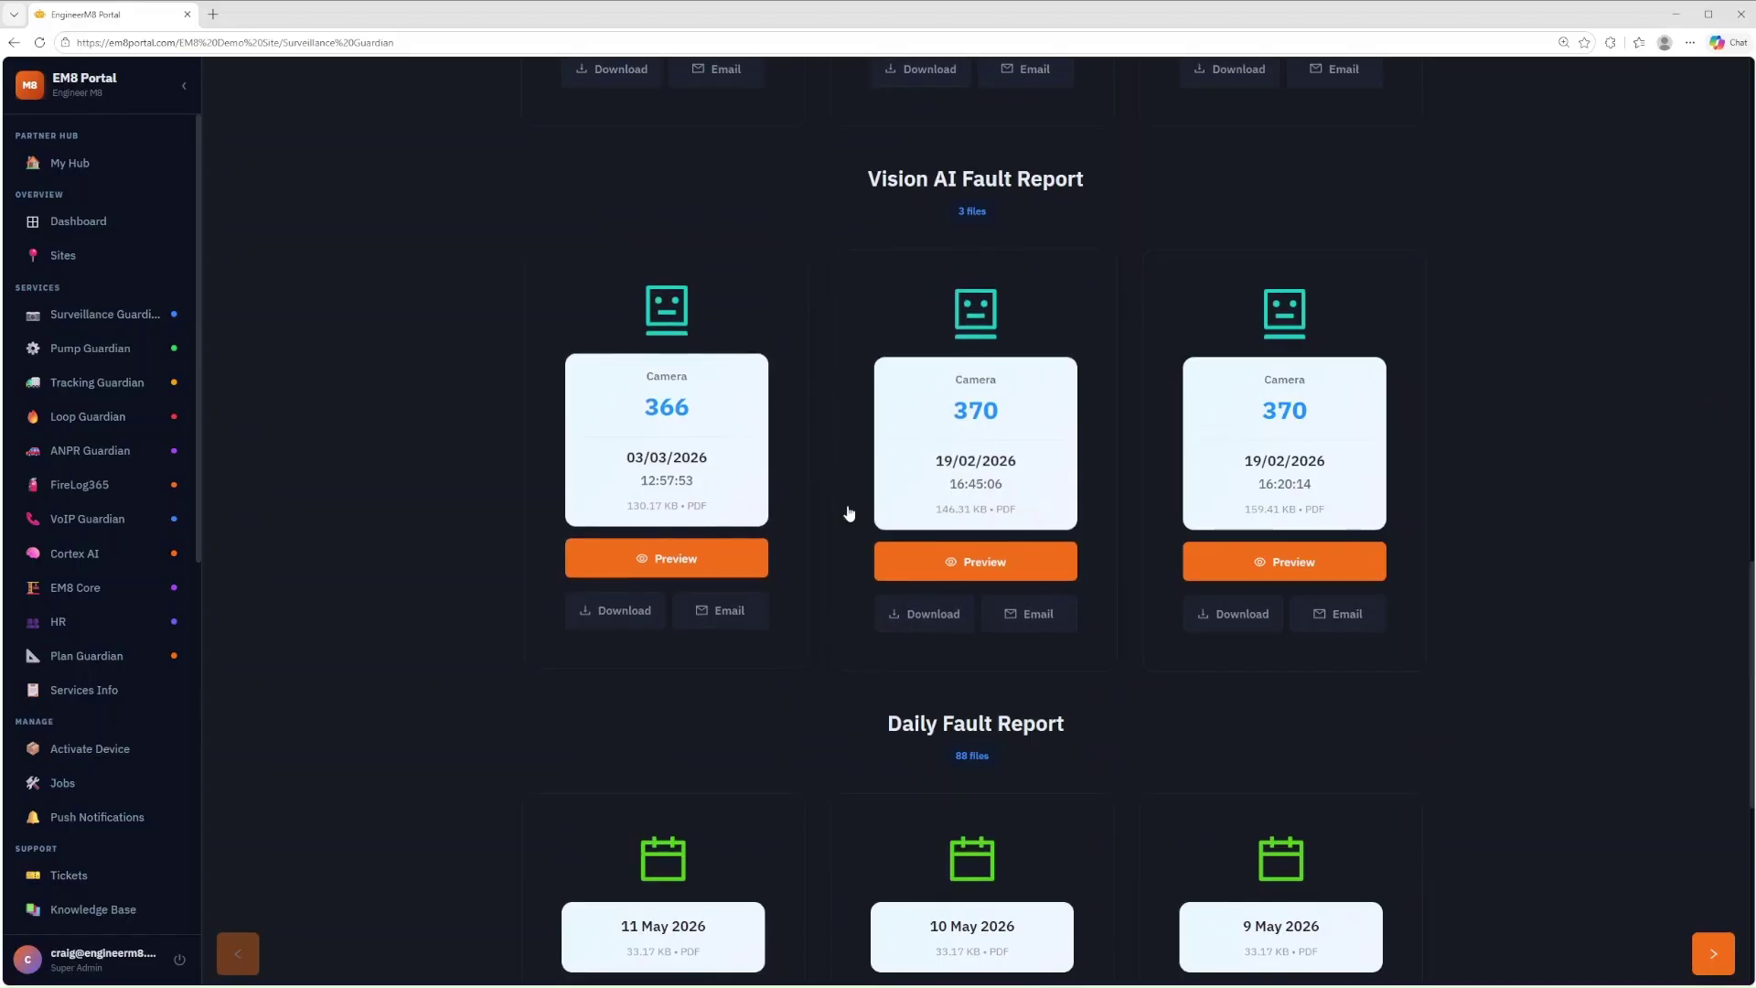
click(703, 564)
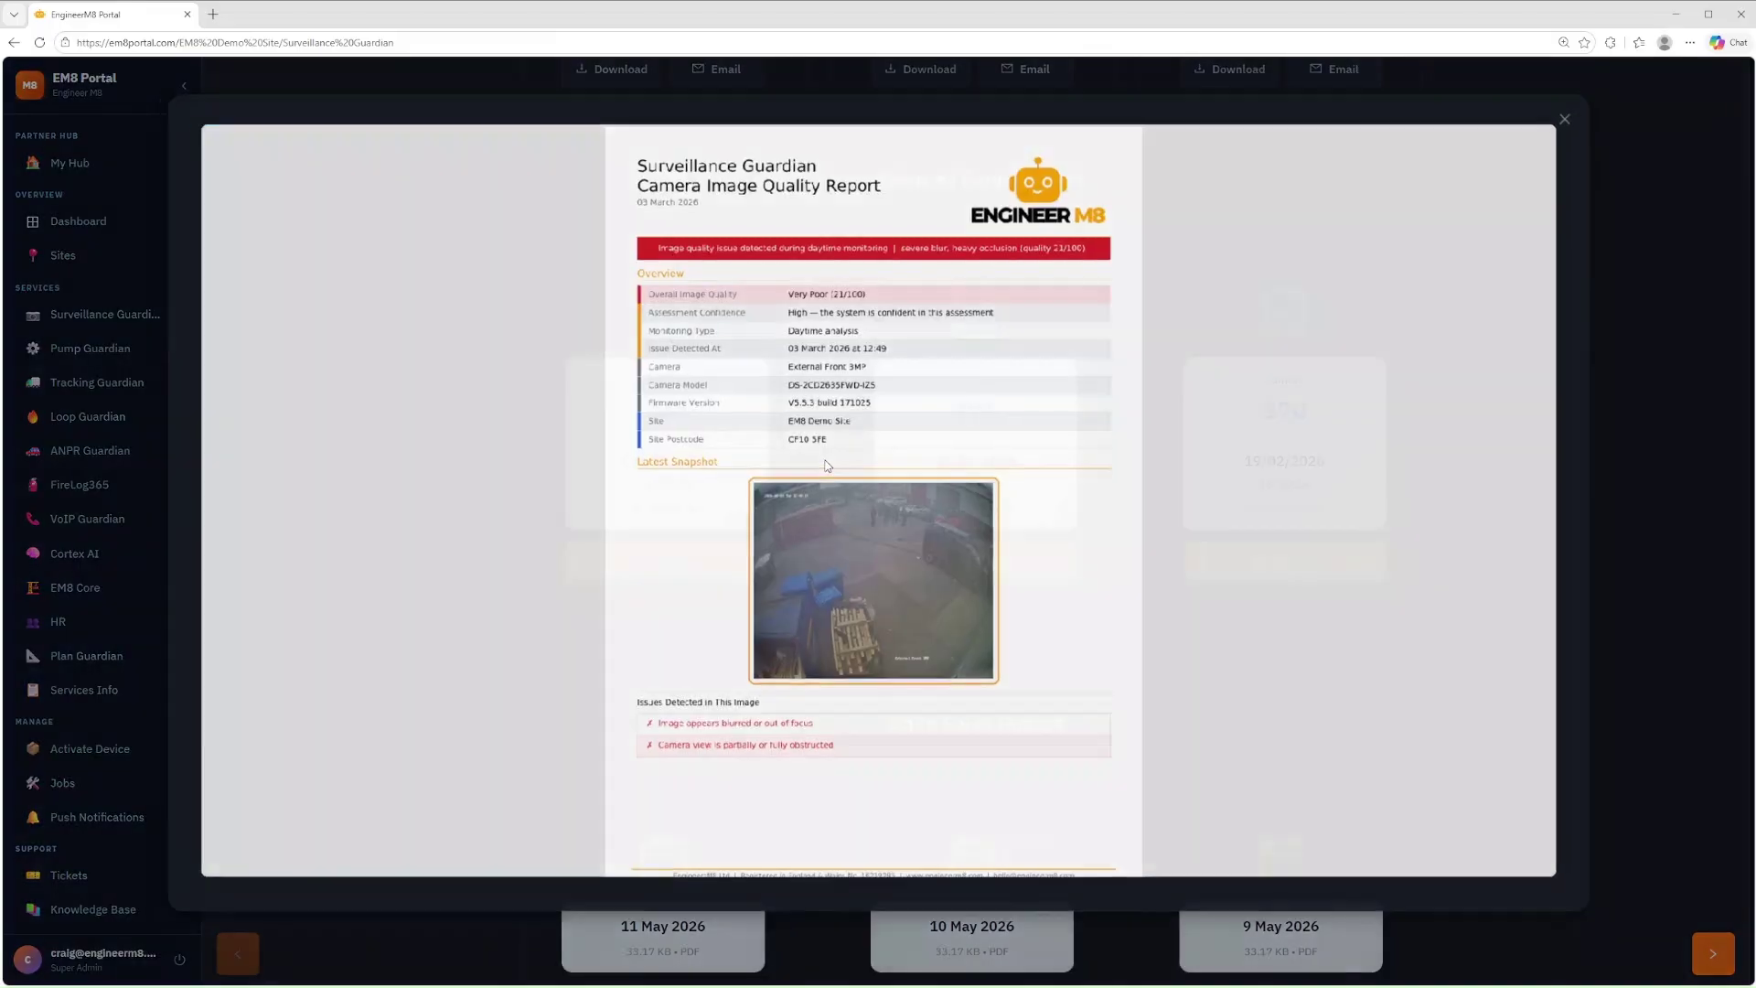
scroll(980, 501, down, 2)
scroll(1031, 513, up, 2)
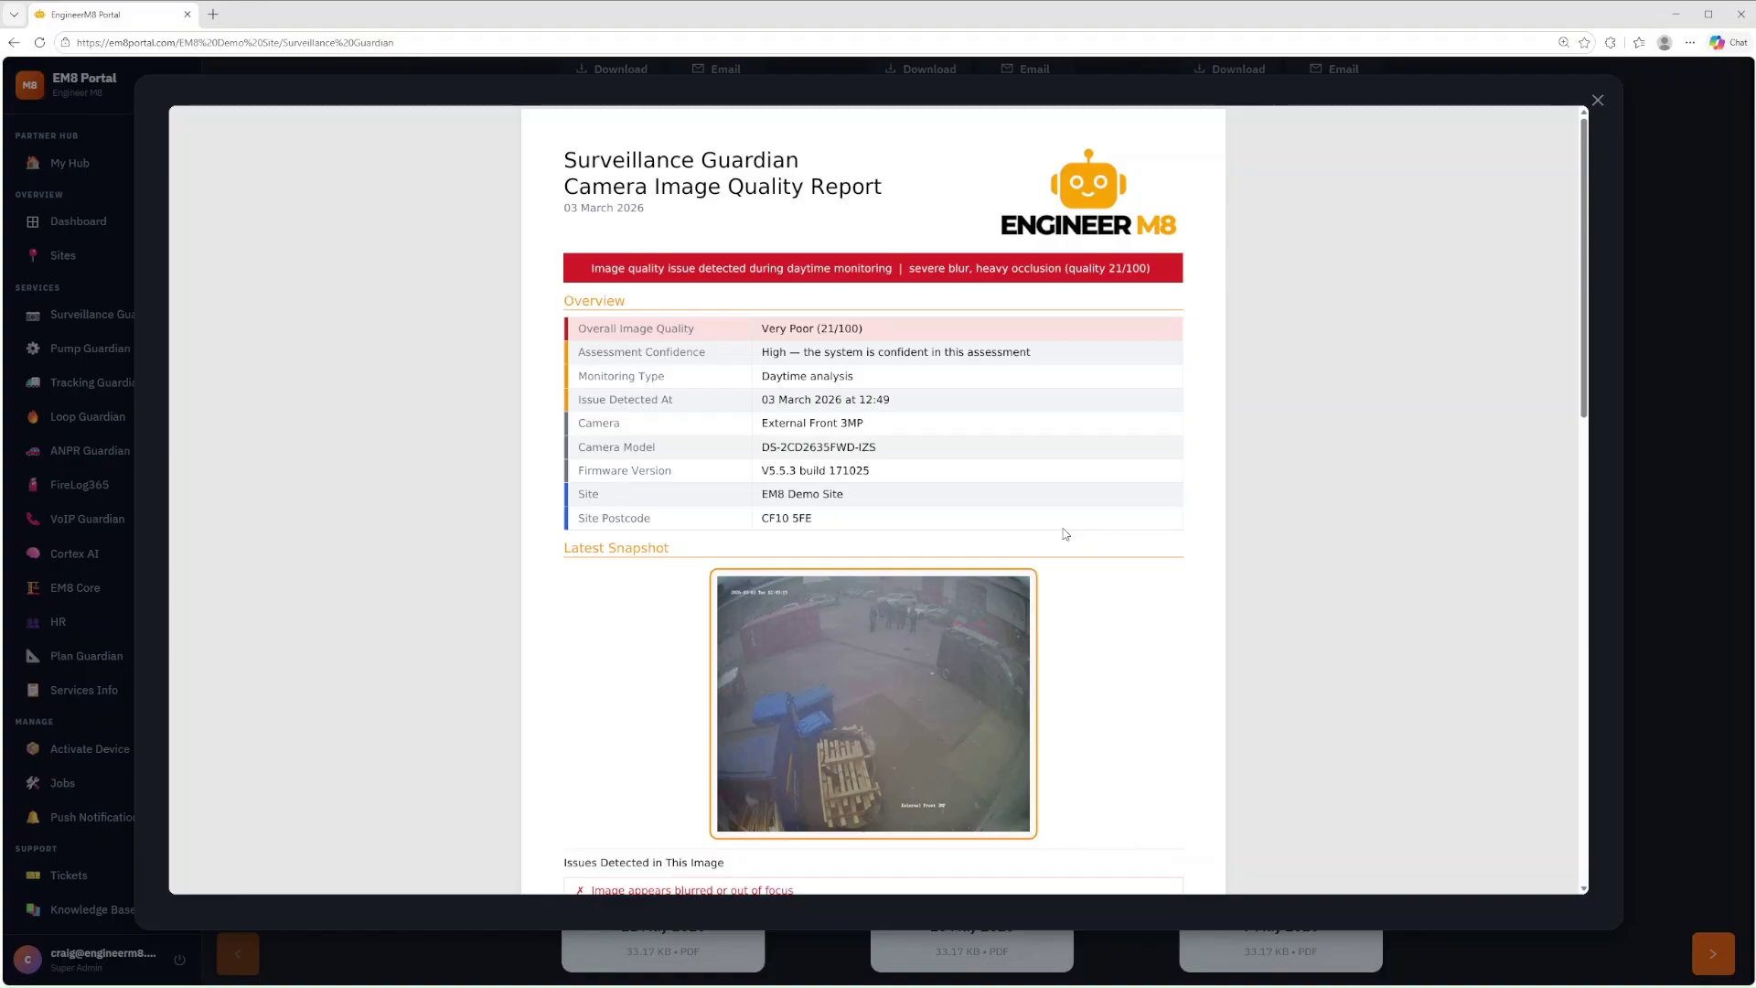
scroll(1071, 539, down, 10)
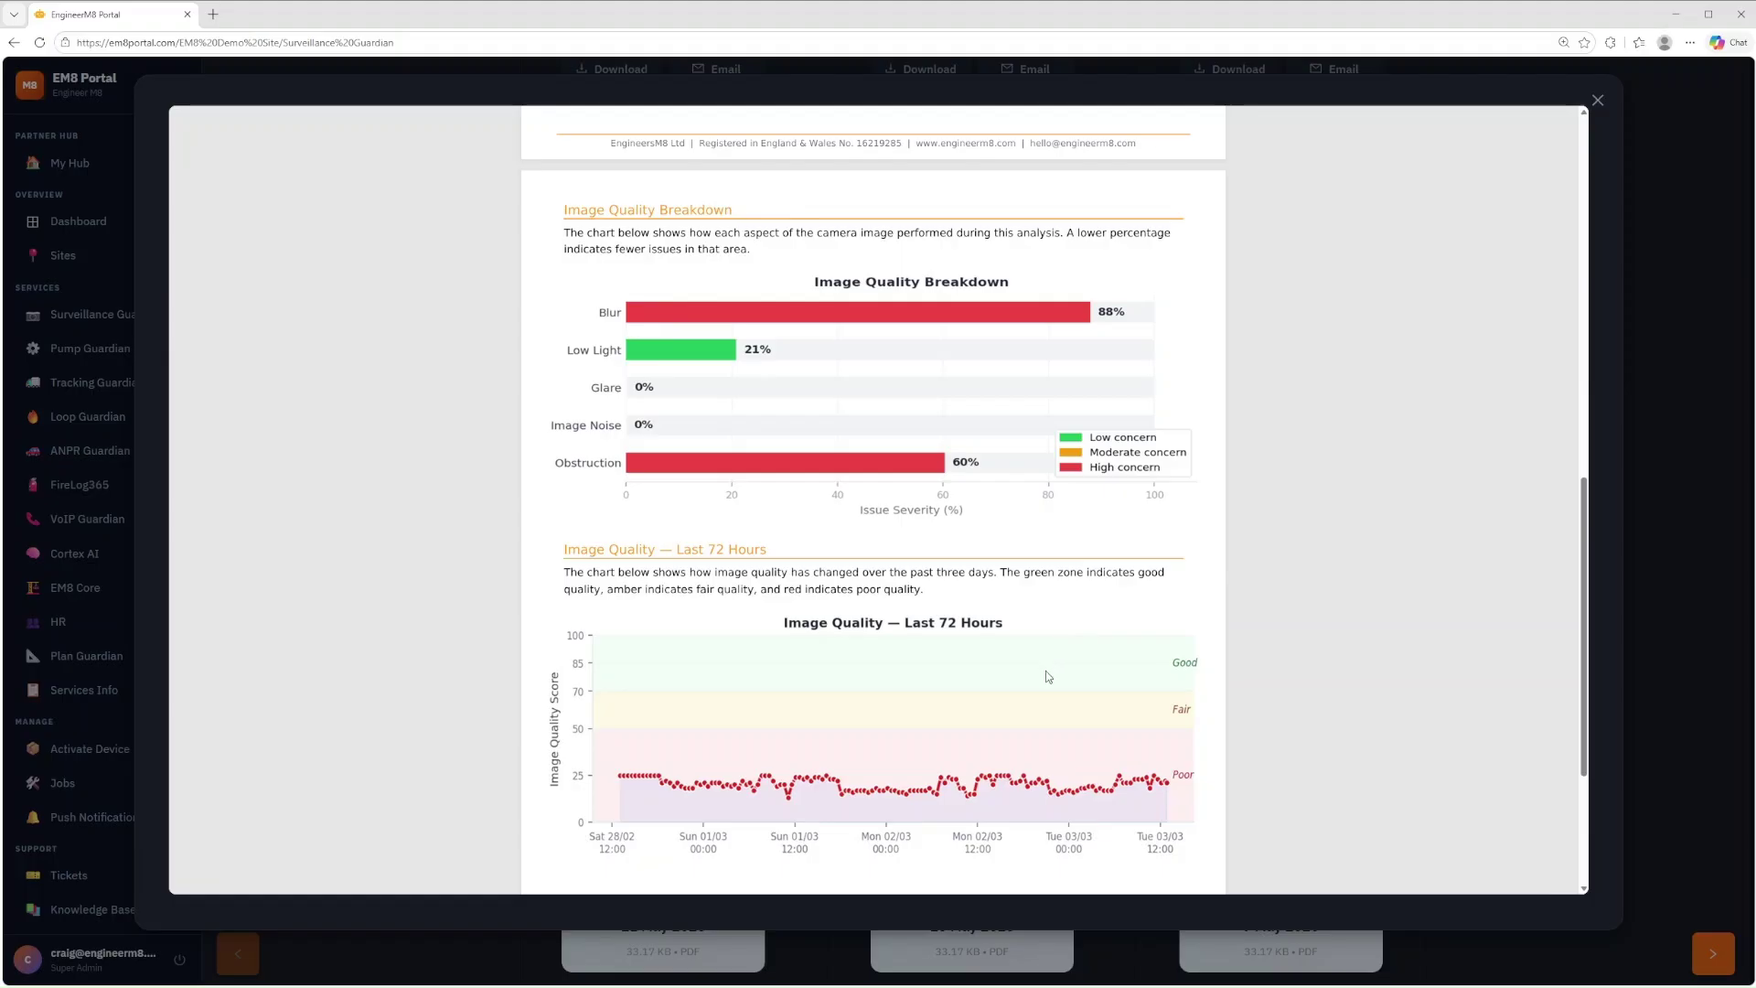
scroll(1214, 622, down, 3)
scroll(1214, 627, up, 7)
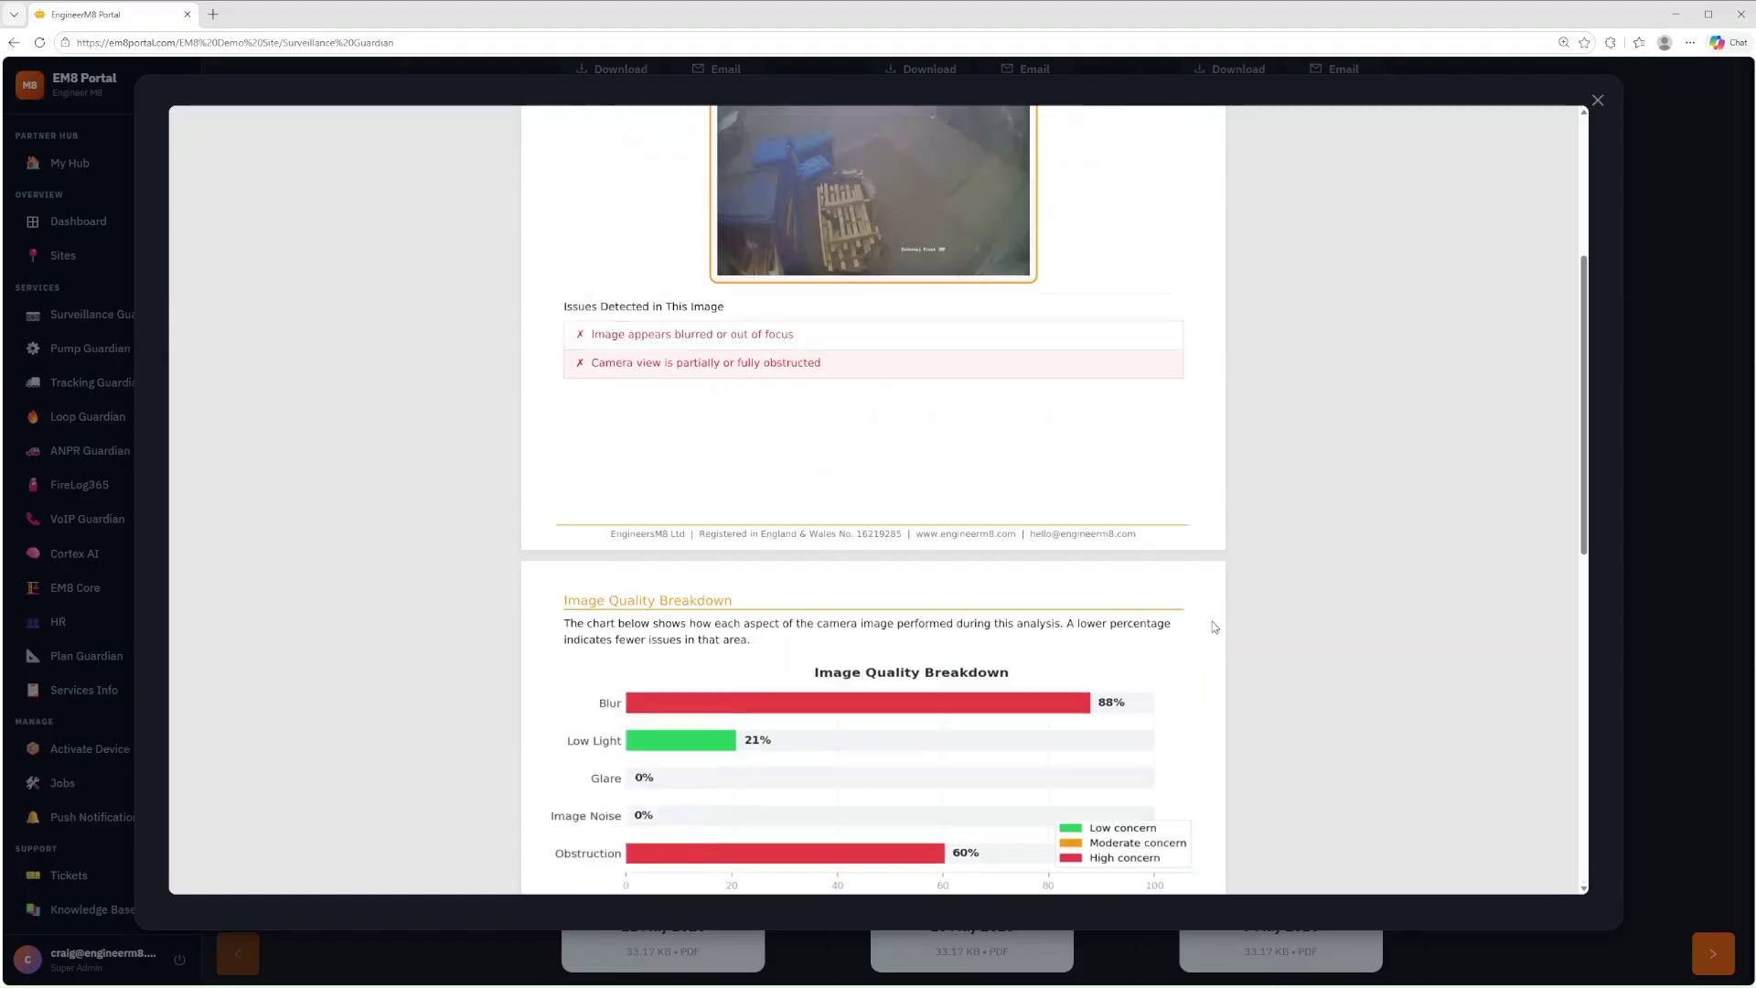
scroll(1214, 627, up, 5)
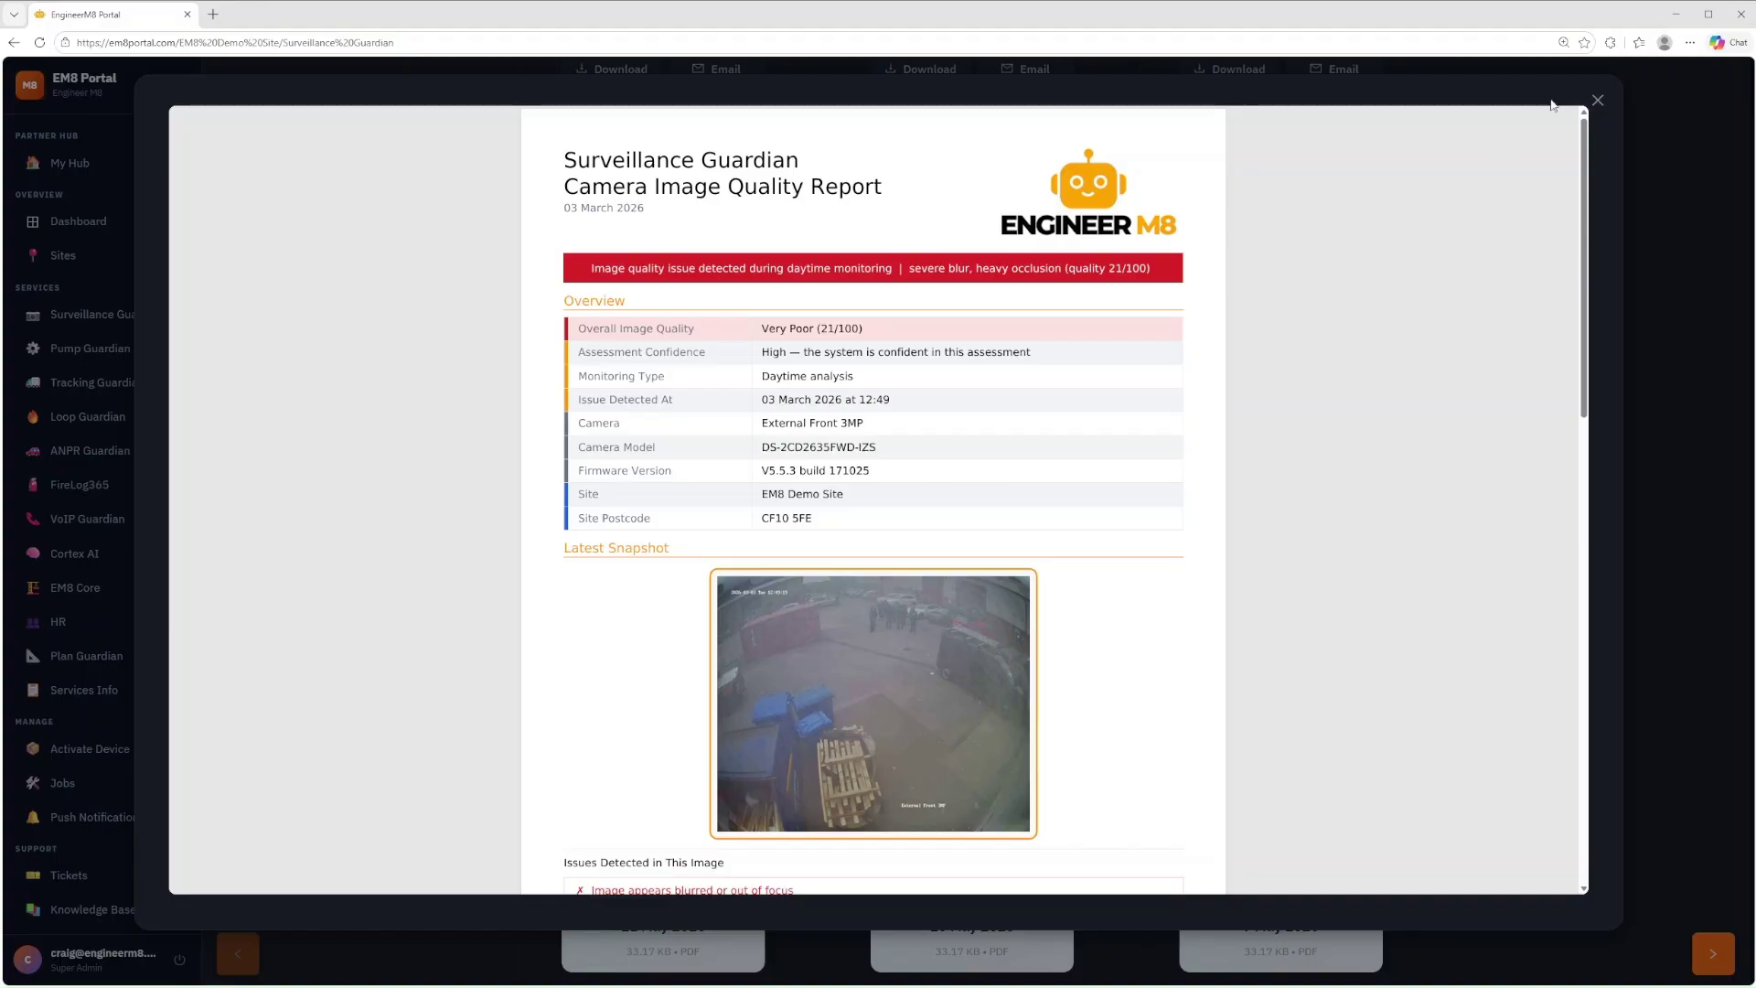
click(1598, 99)
Step: Preview the 11 May 2026 daily fault report, close it, and return to the Vault's file summary
scroll(1101, 467, down, 7)
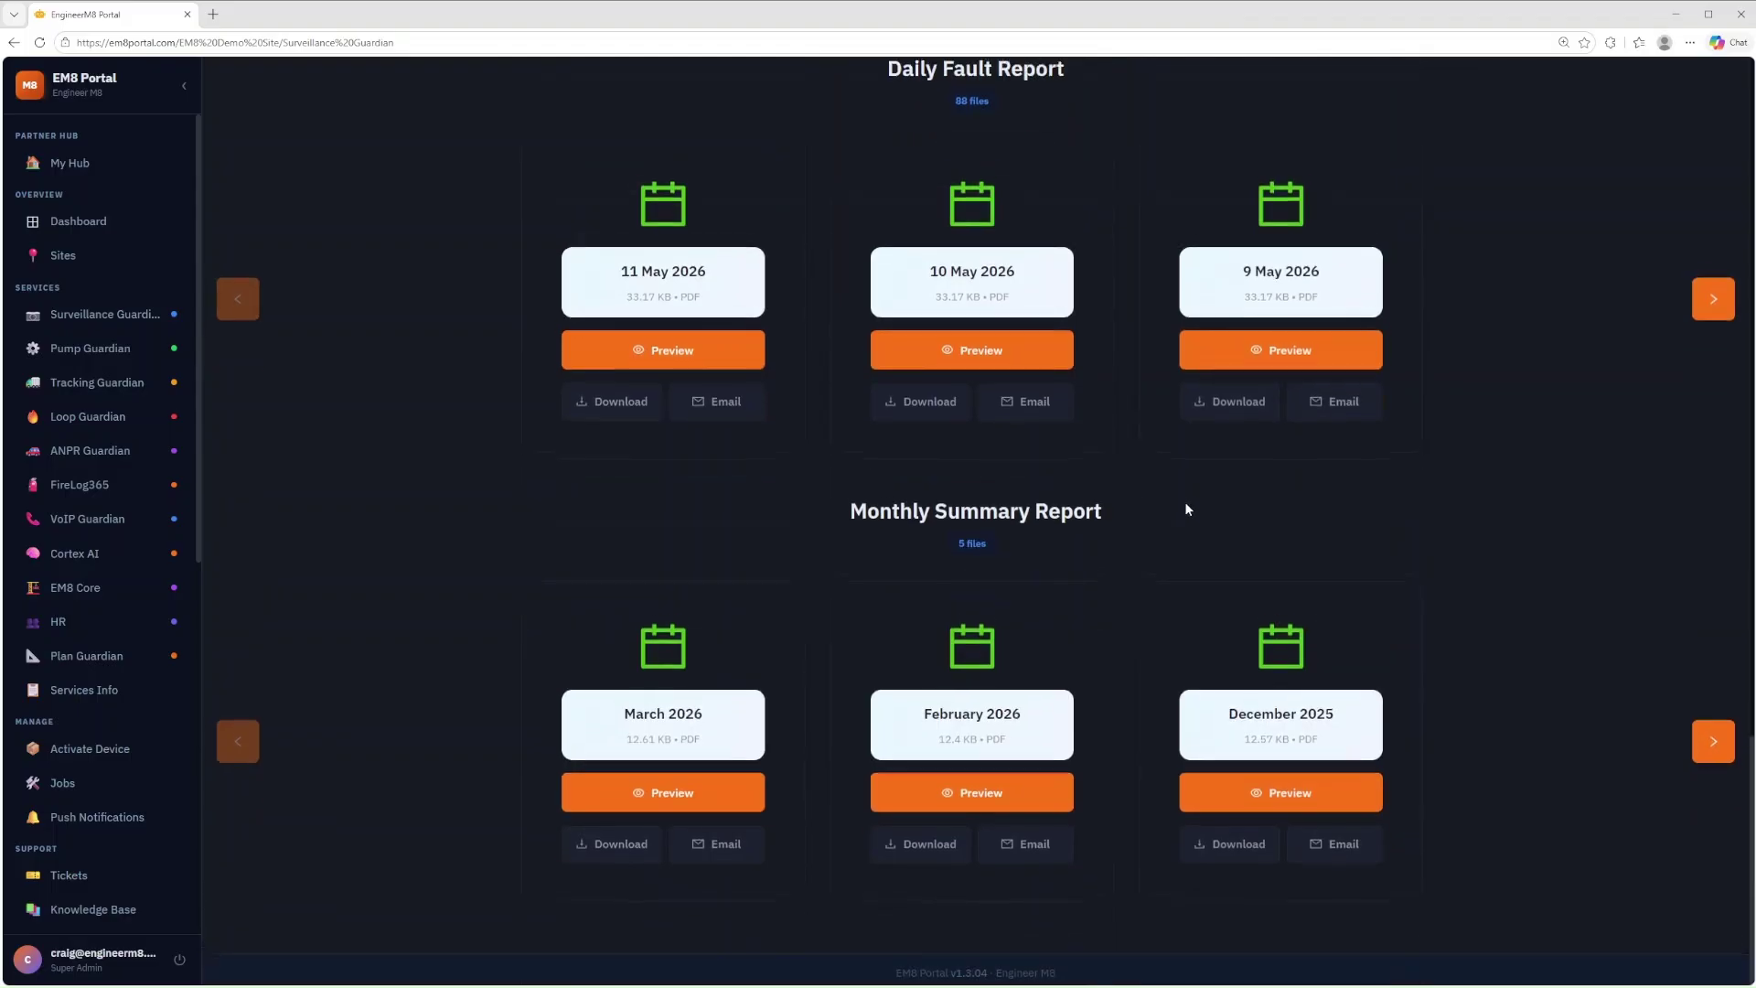
scroll(1184, 503, up, 3)
click(644, 587)
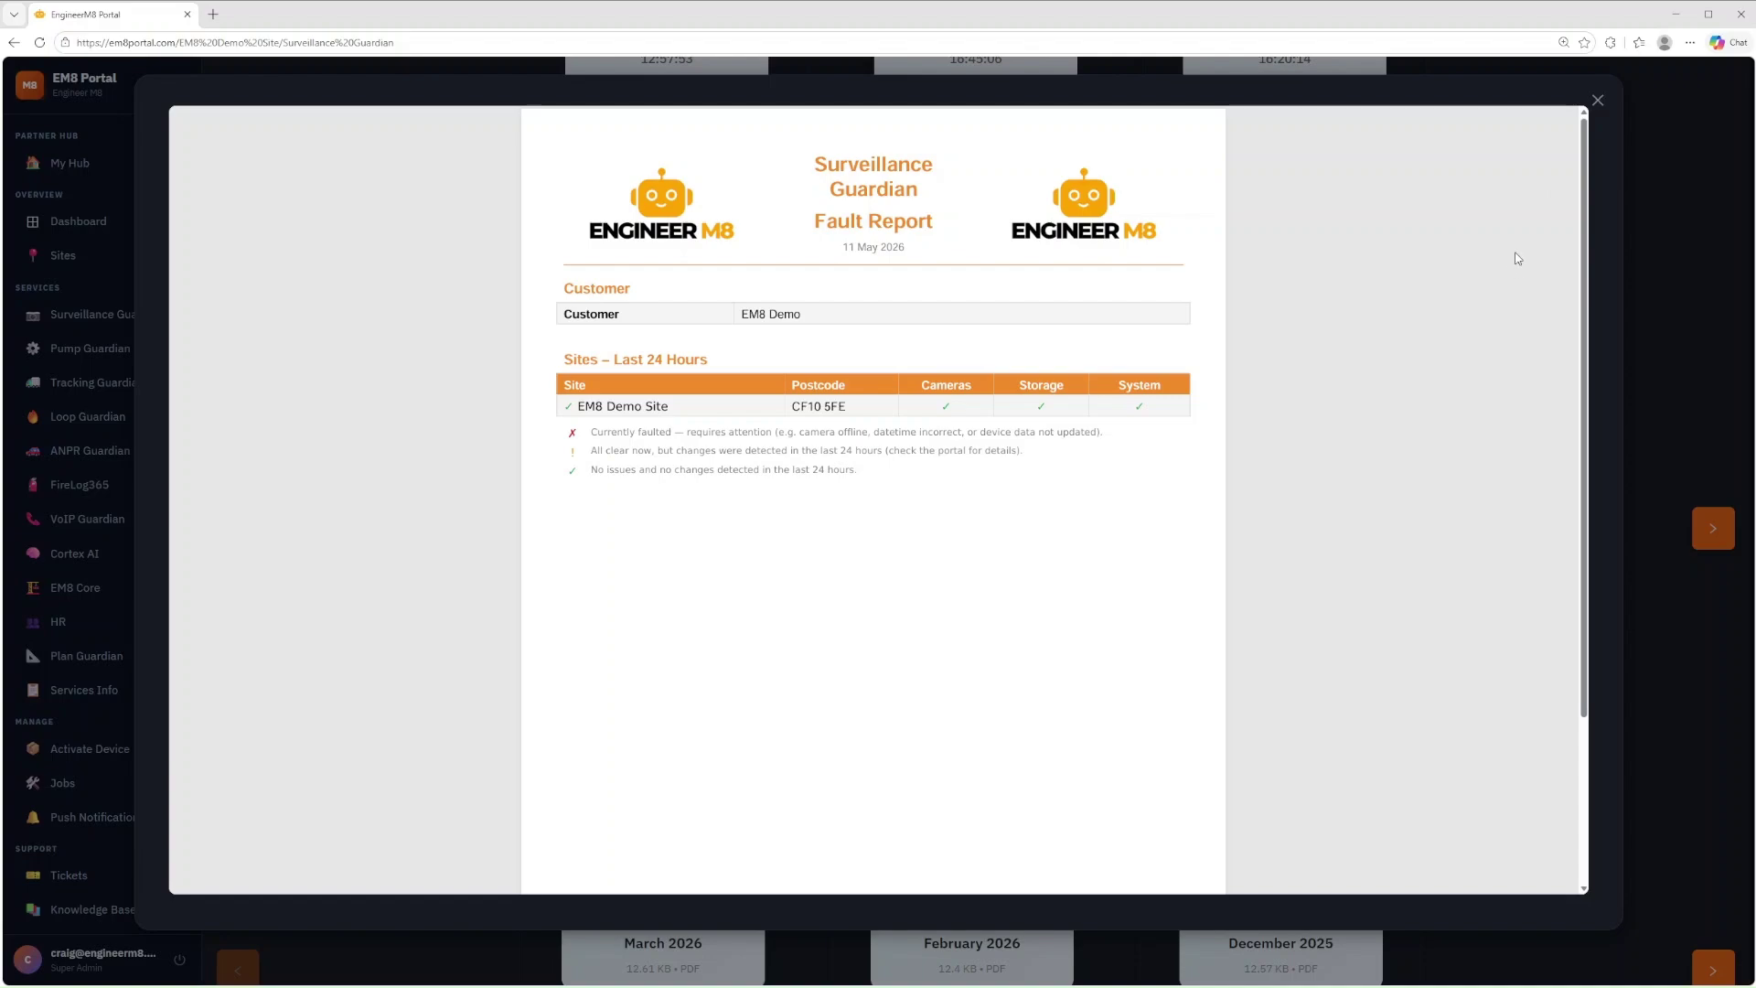
click(1597, 101)
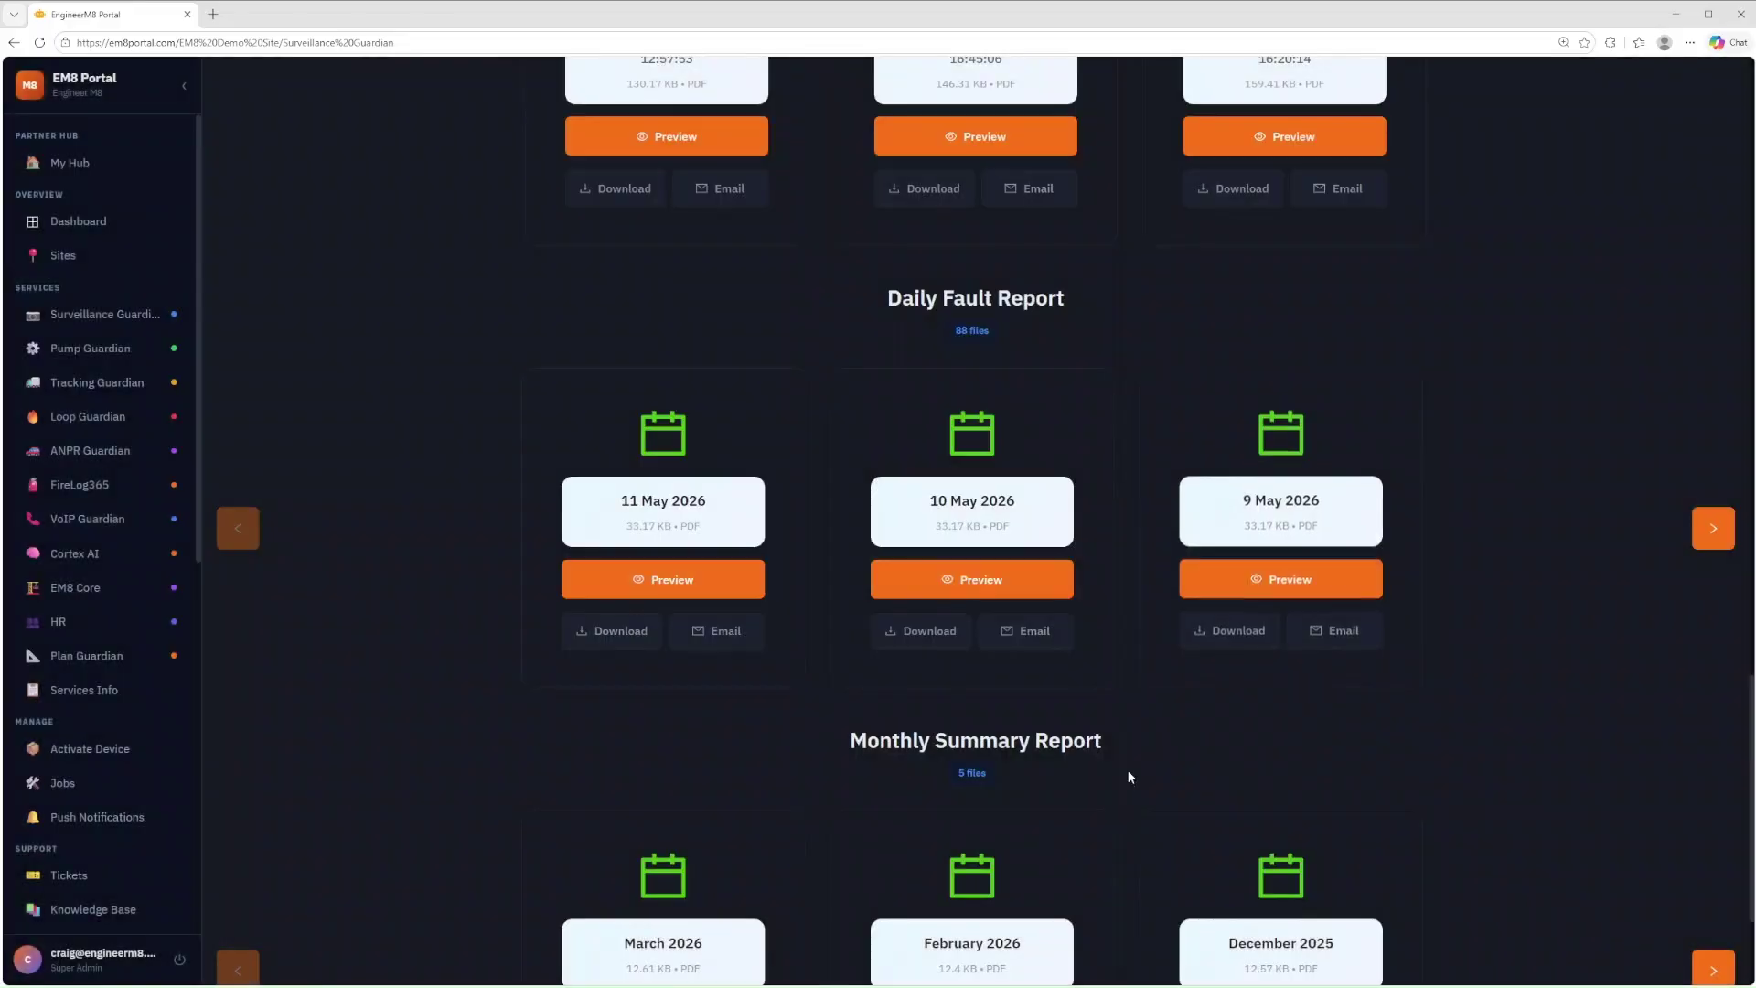
scroll(1127, 778, down, 3)
scroll(1131, 777, up, 10)
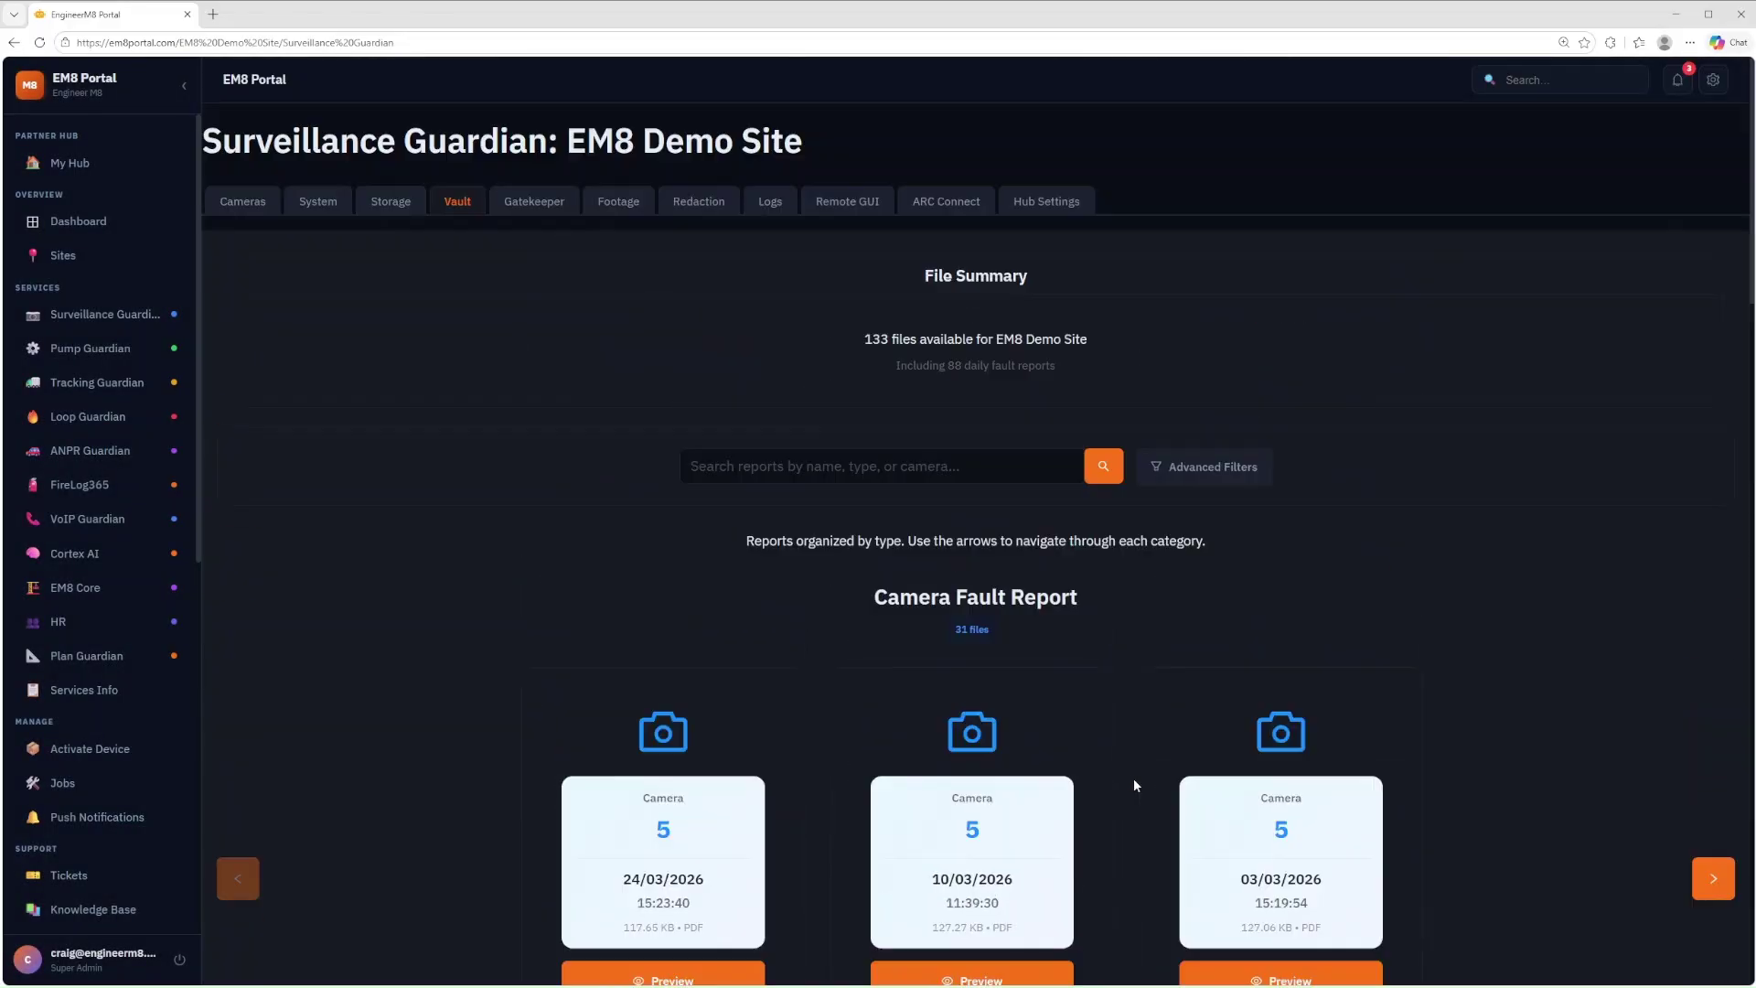
Step: Open the Gatekeeper controls, select the restricted engineer recorder user, and reveal and highlight that user's recorder password
click(534, 203)
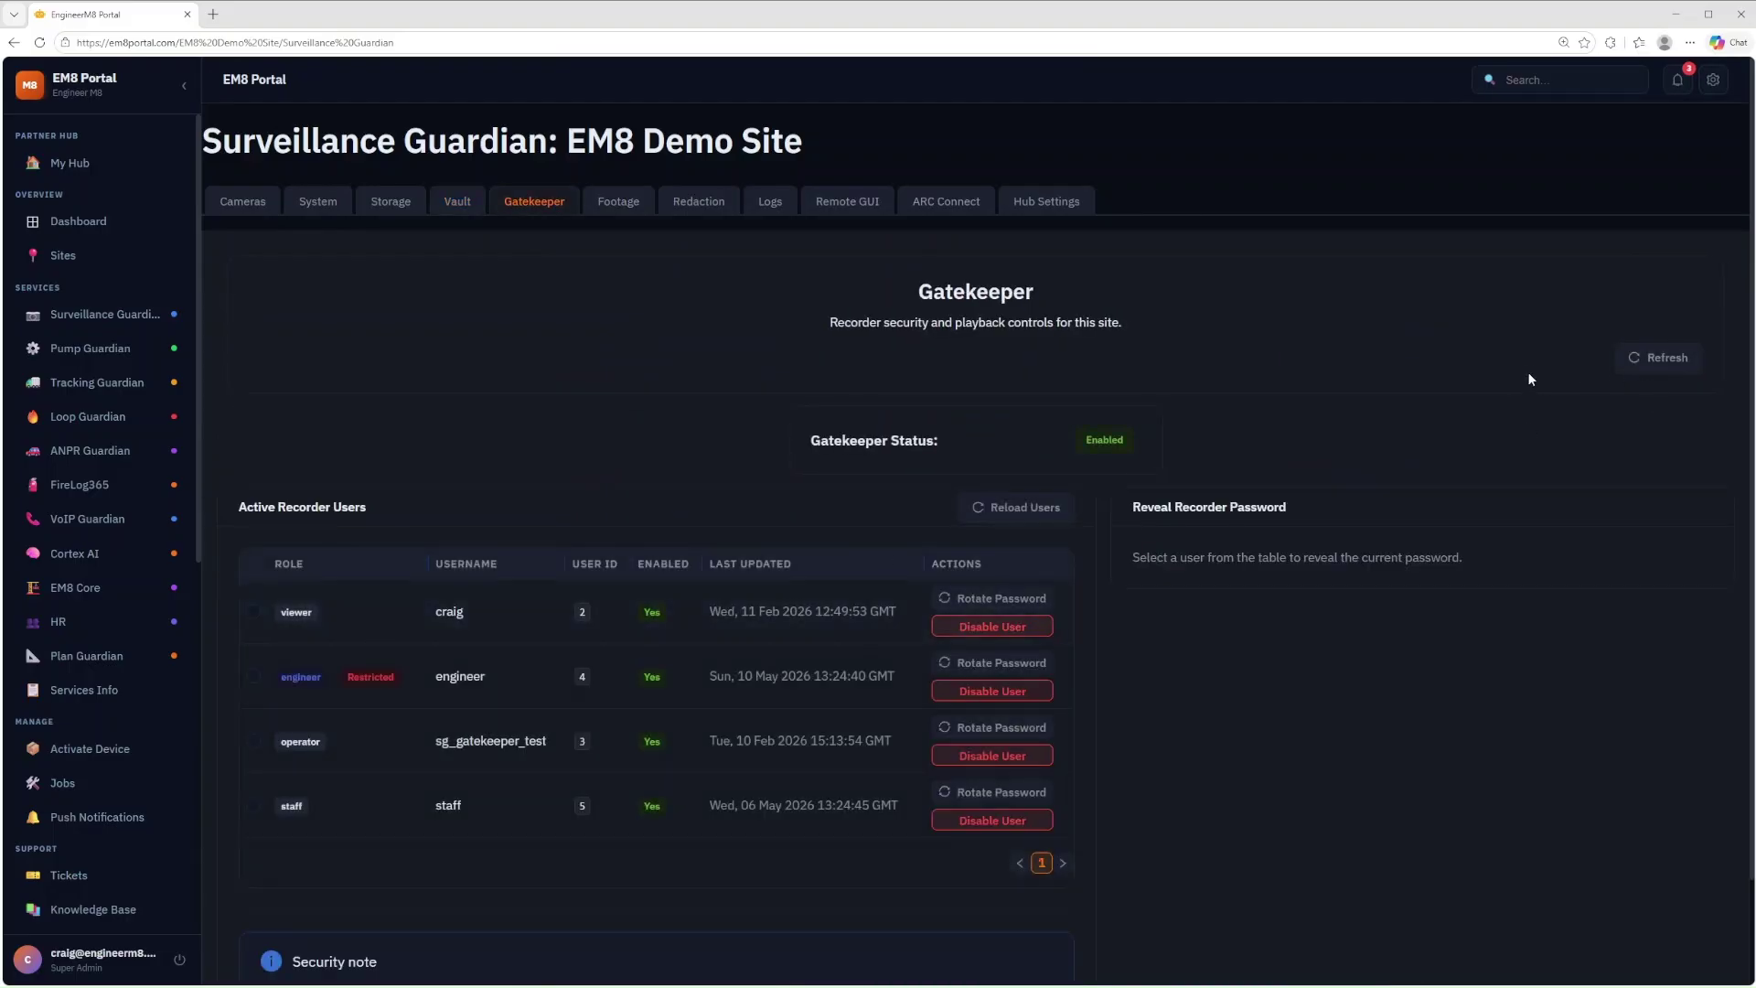
scroll(1514, 373, down, 2)
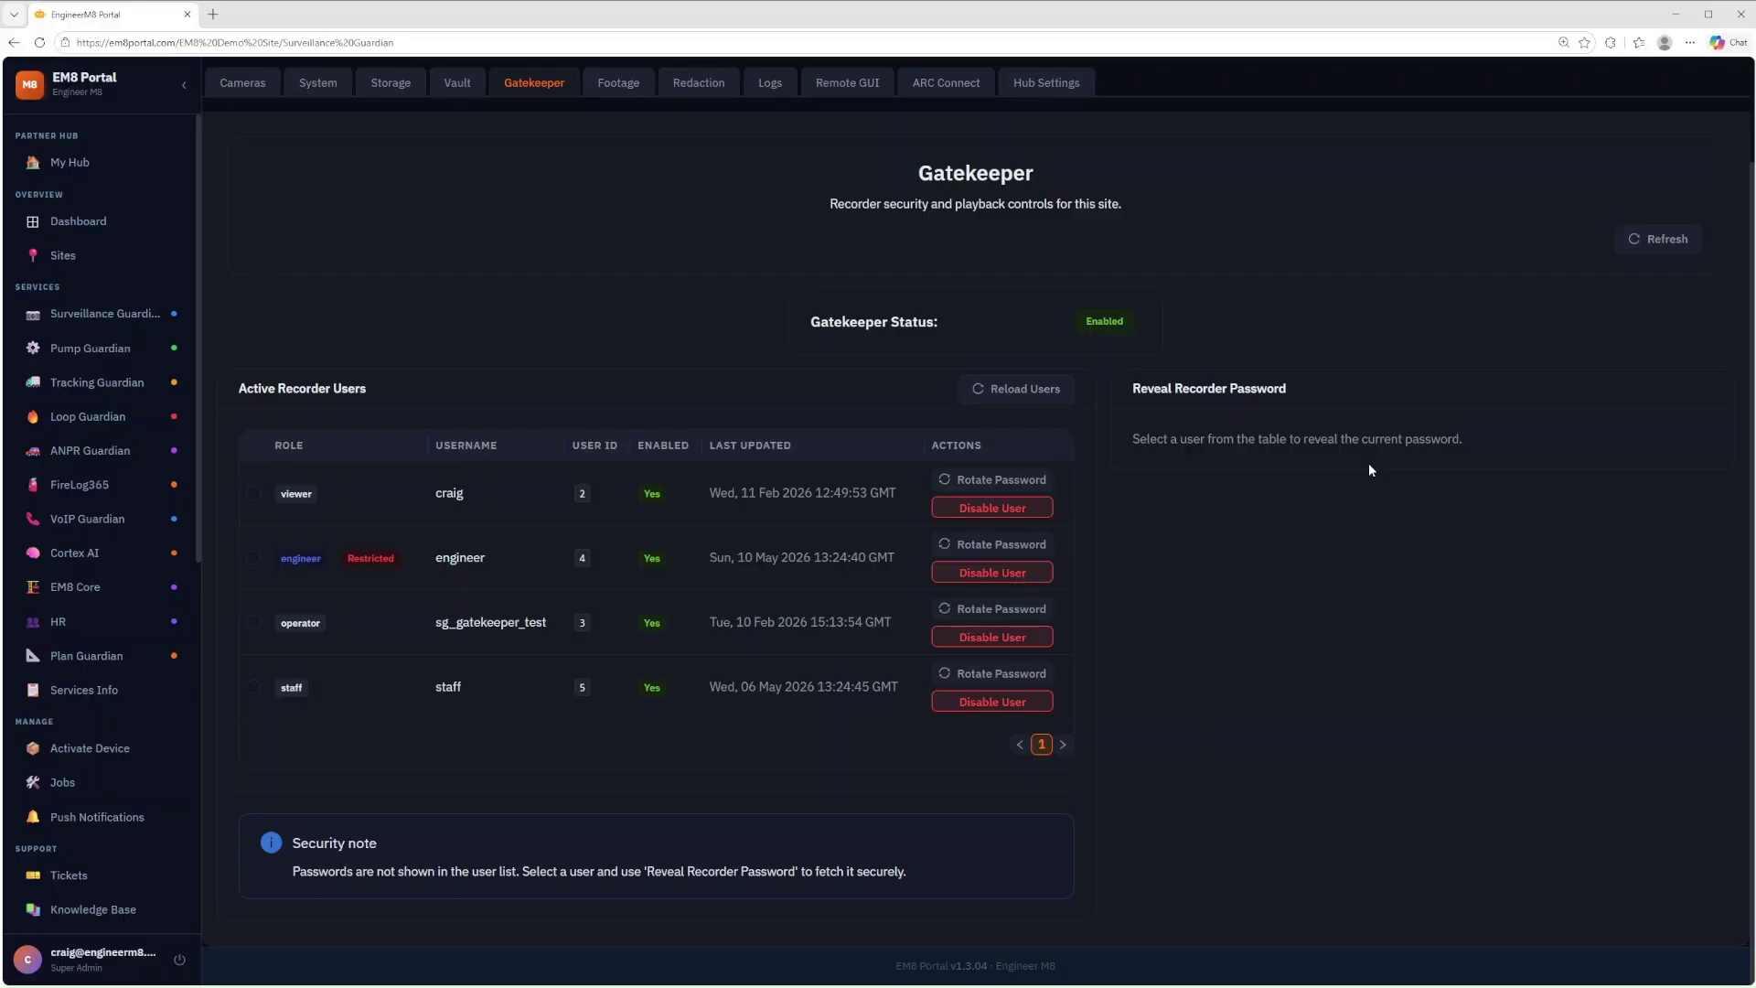
click(254, 558)
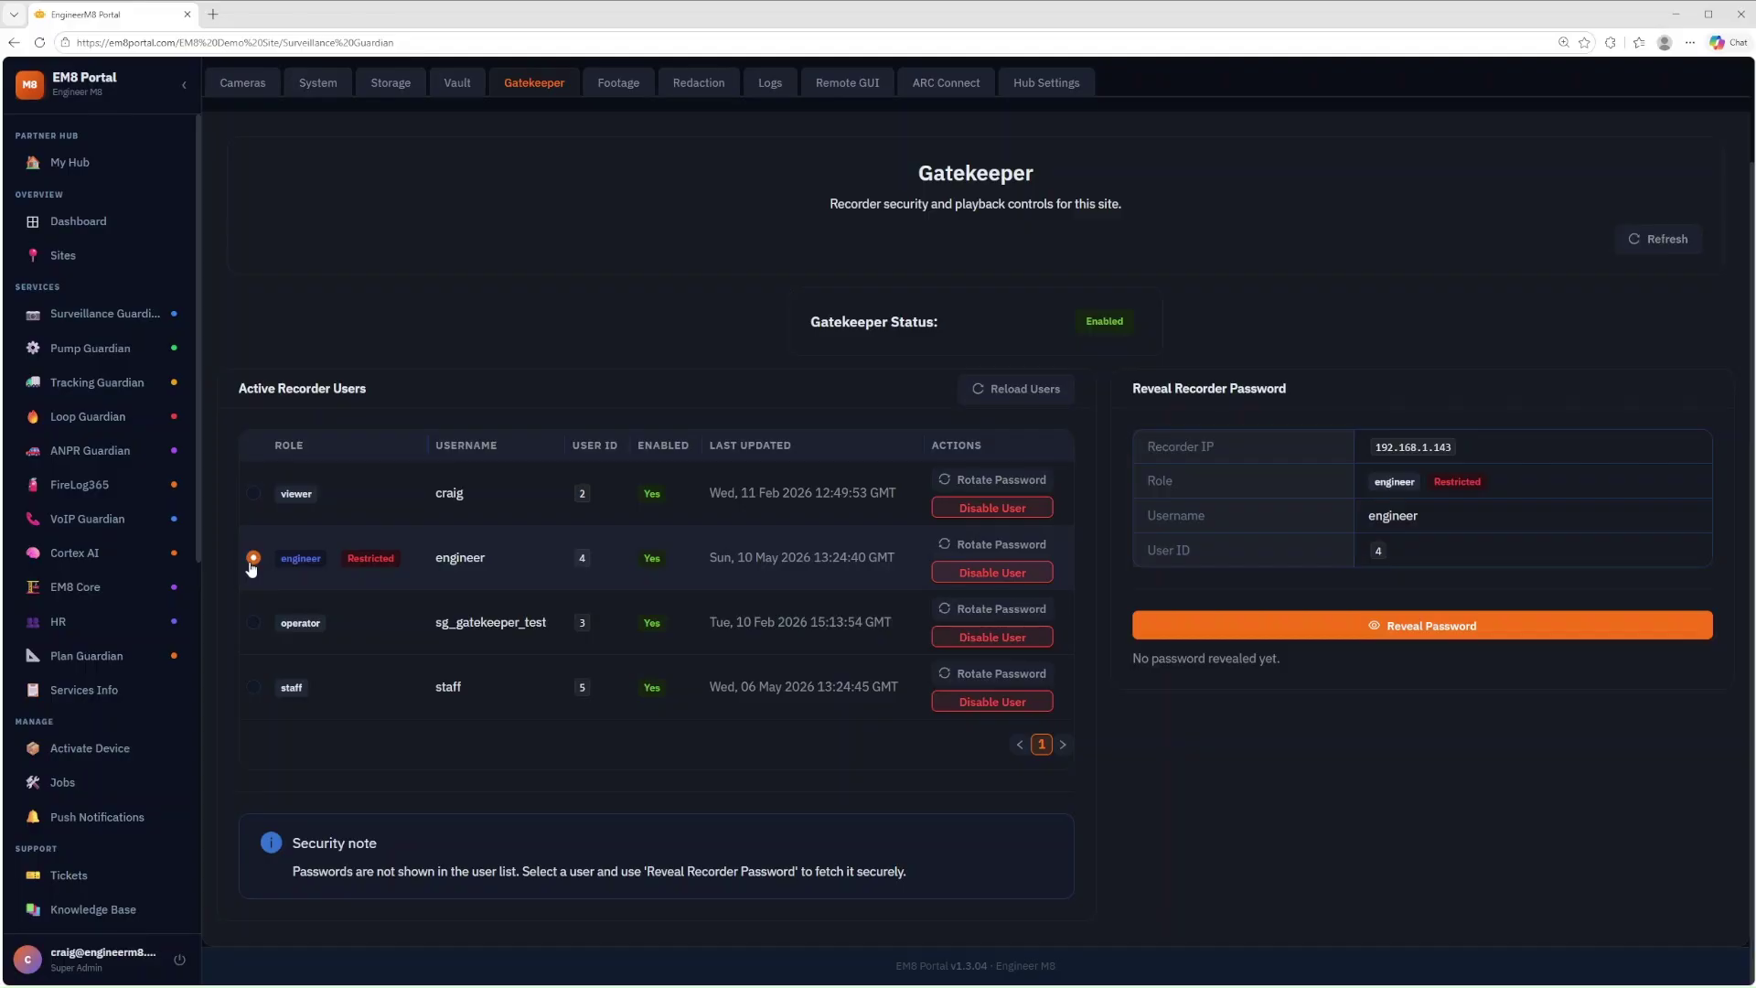
click(1443, 634)
drag(1217, 677, 1308, 675)
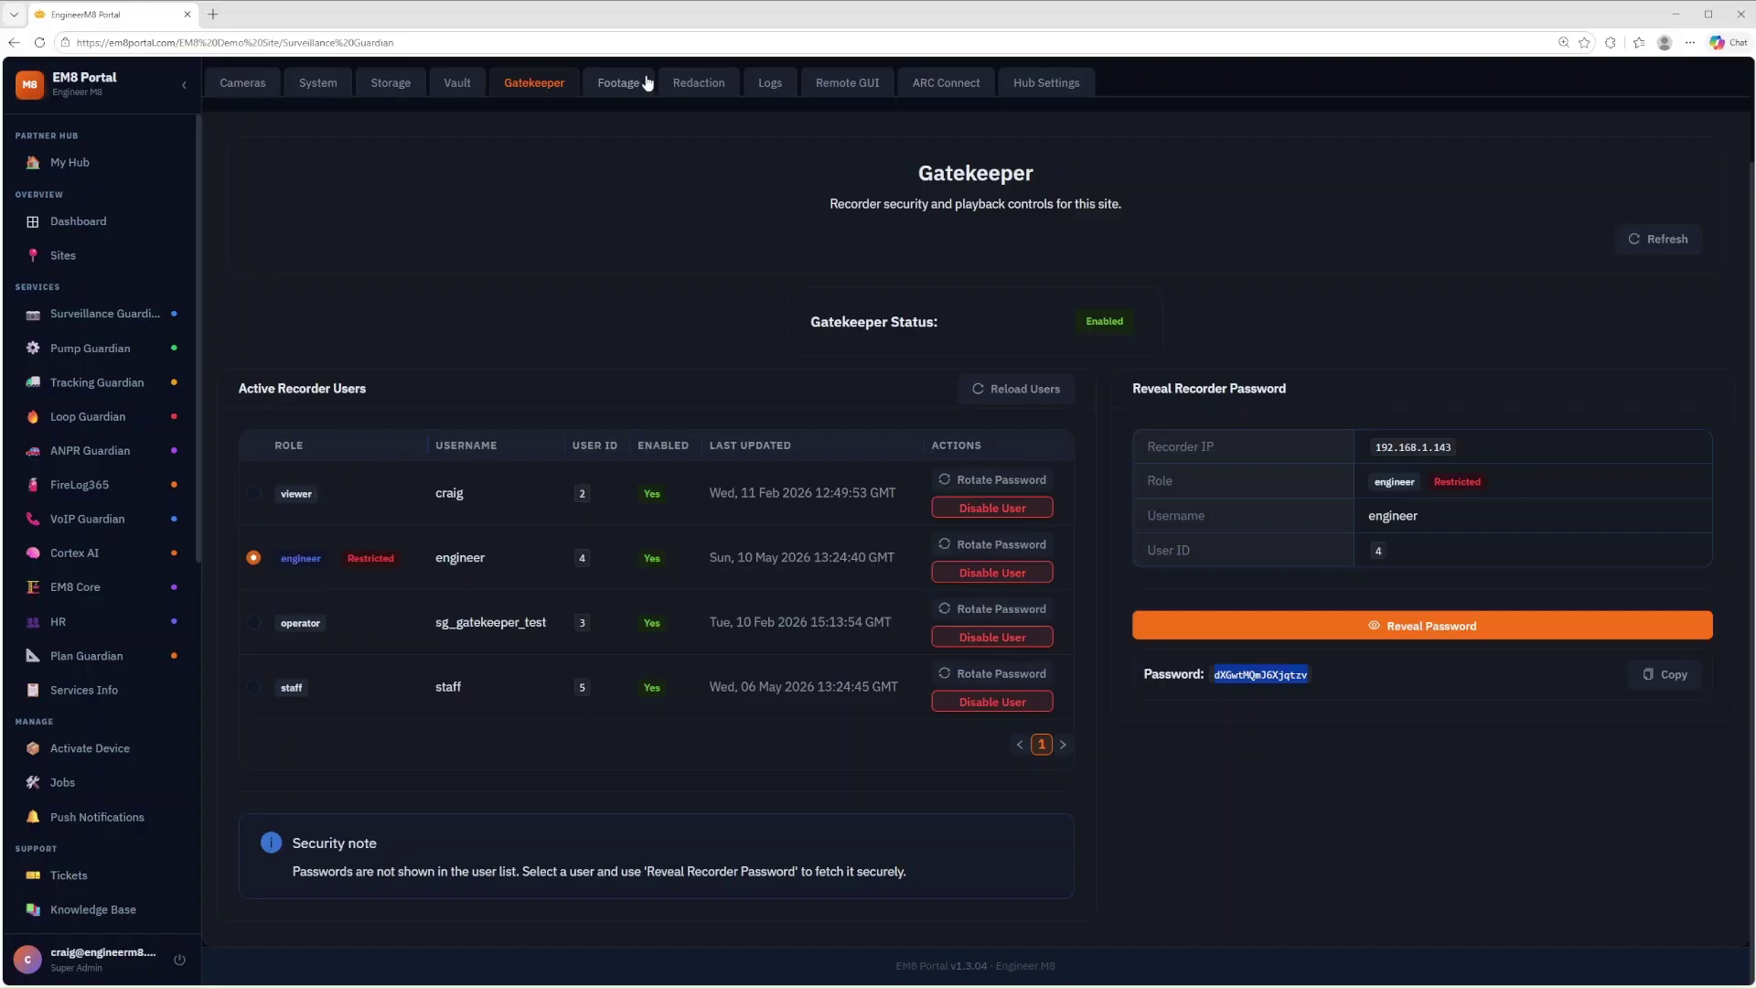
Step: Look over the footage date range and camera filters, and play the Camera 4 recording from 2026-05-05 starting at 15:40:00
click(618, 82)
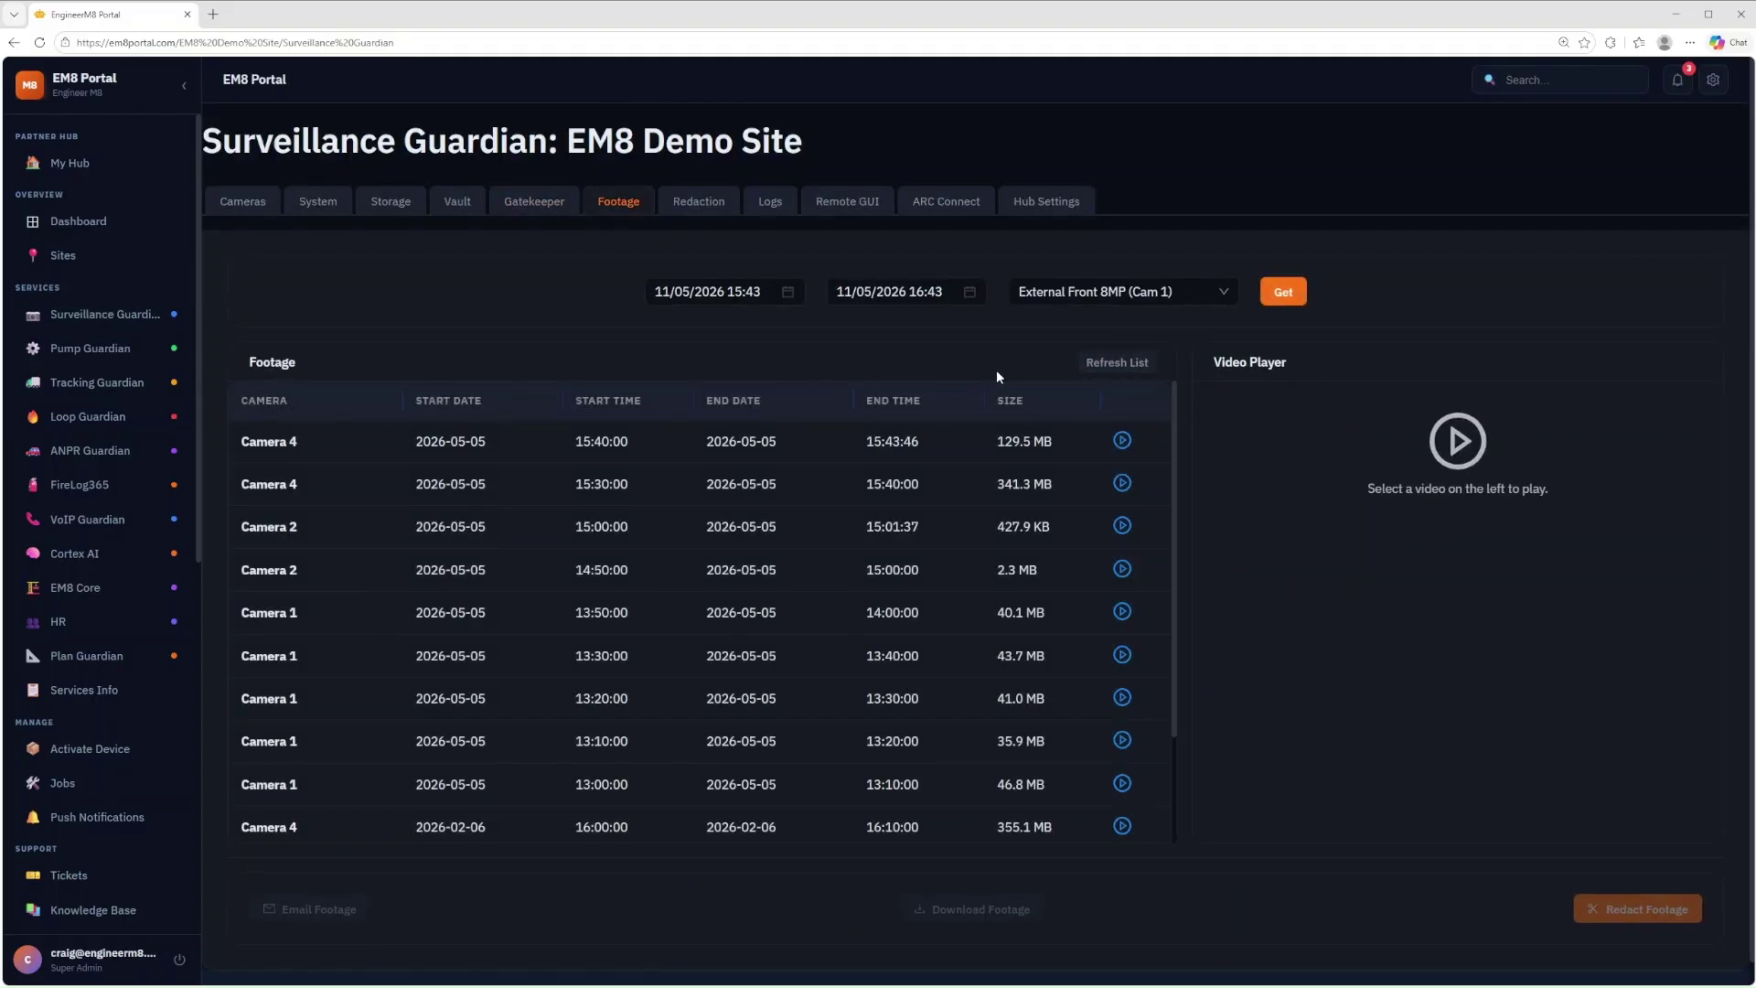
click(786, 295)
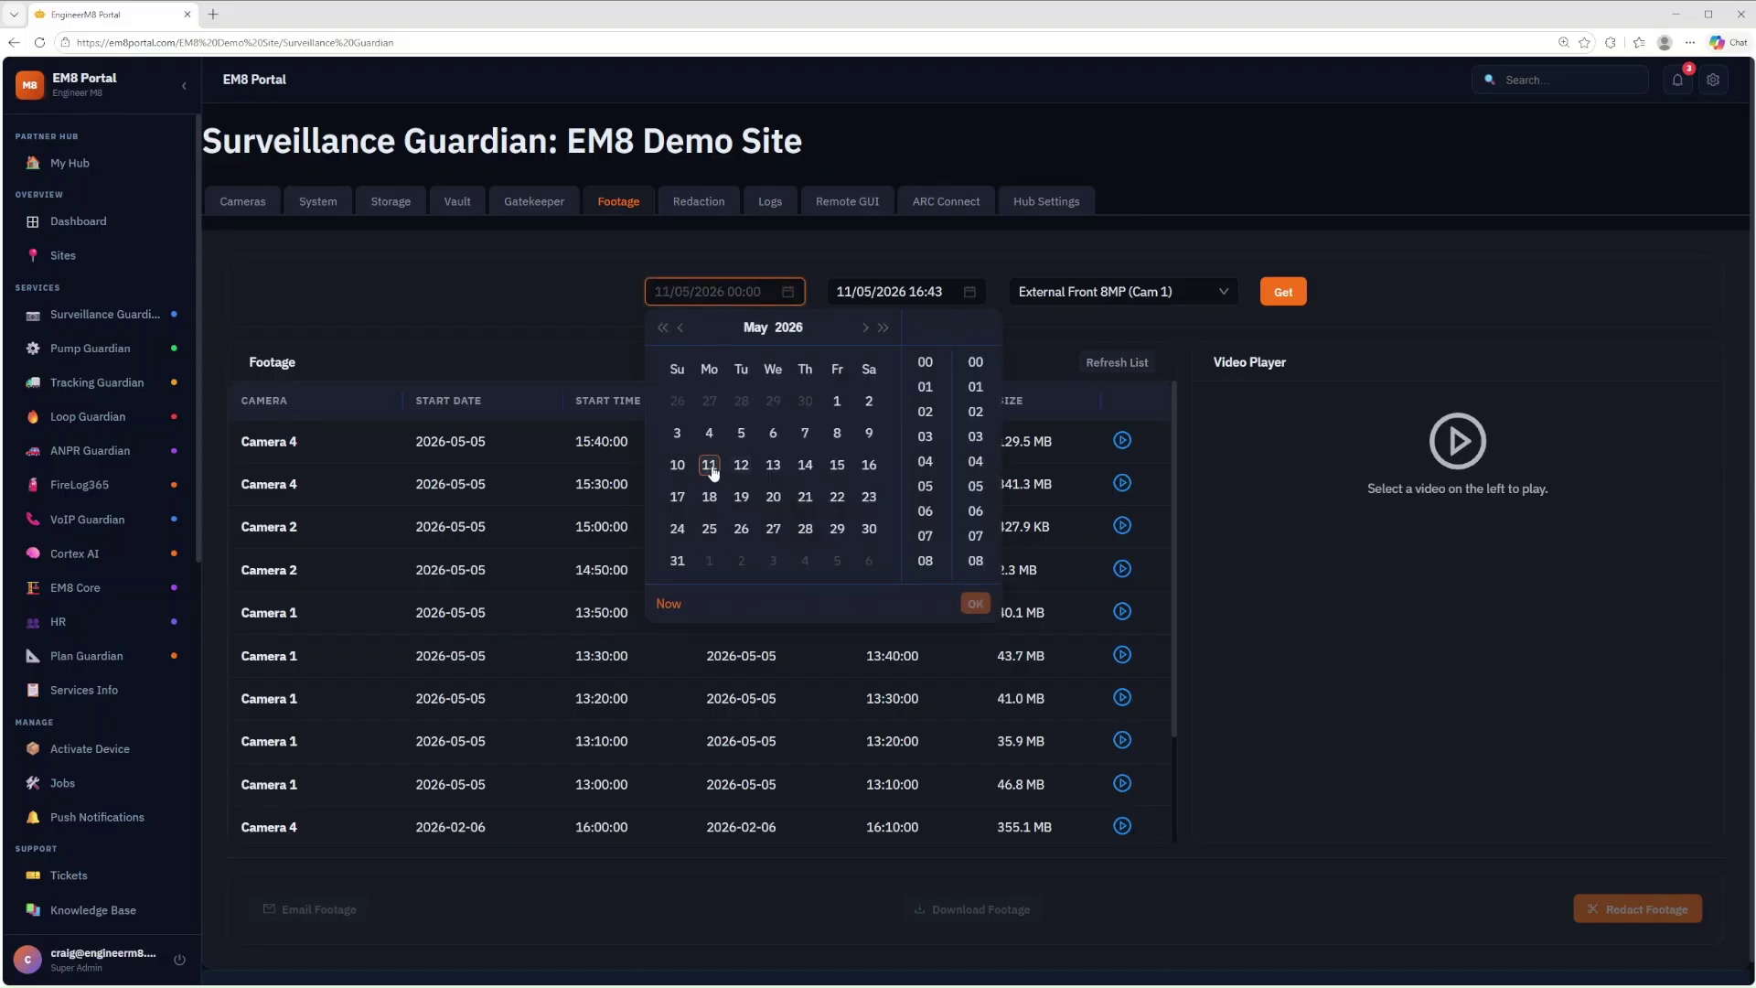
click(880, 291)
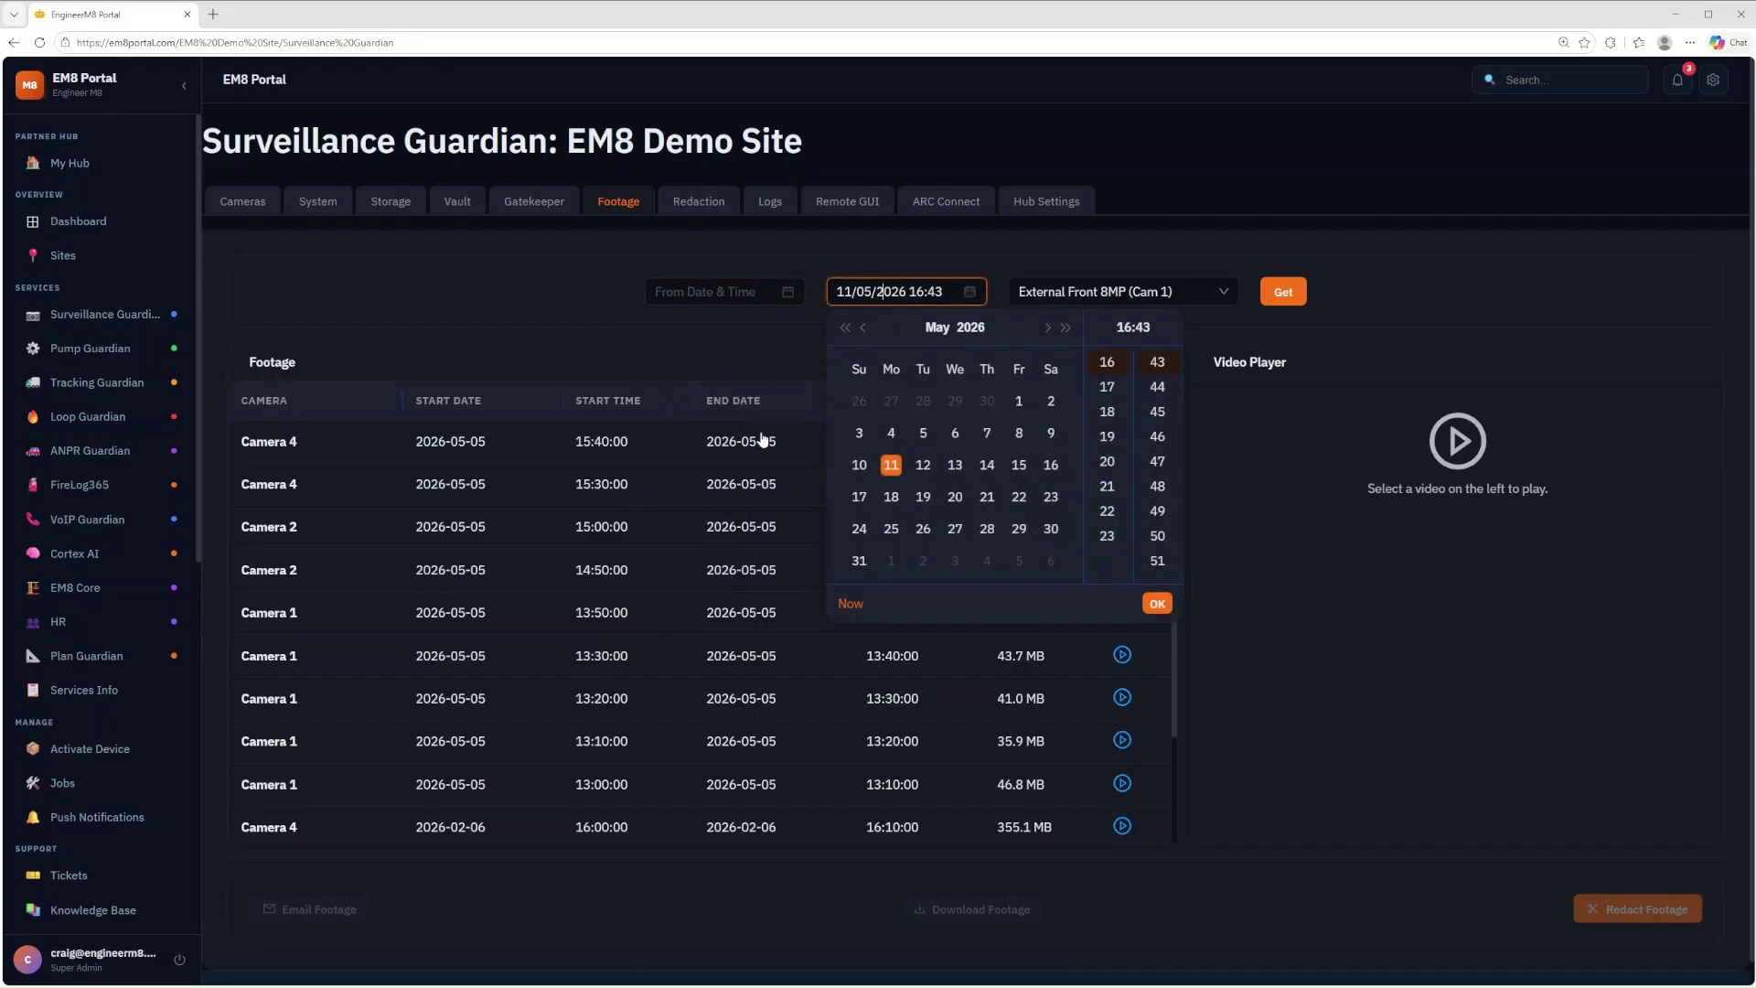
click(1159, 293)
click(1319, 291)
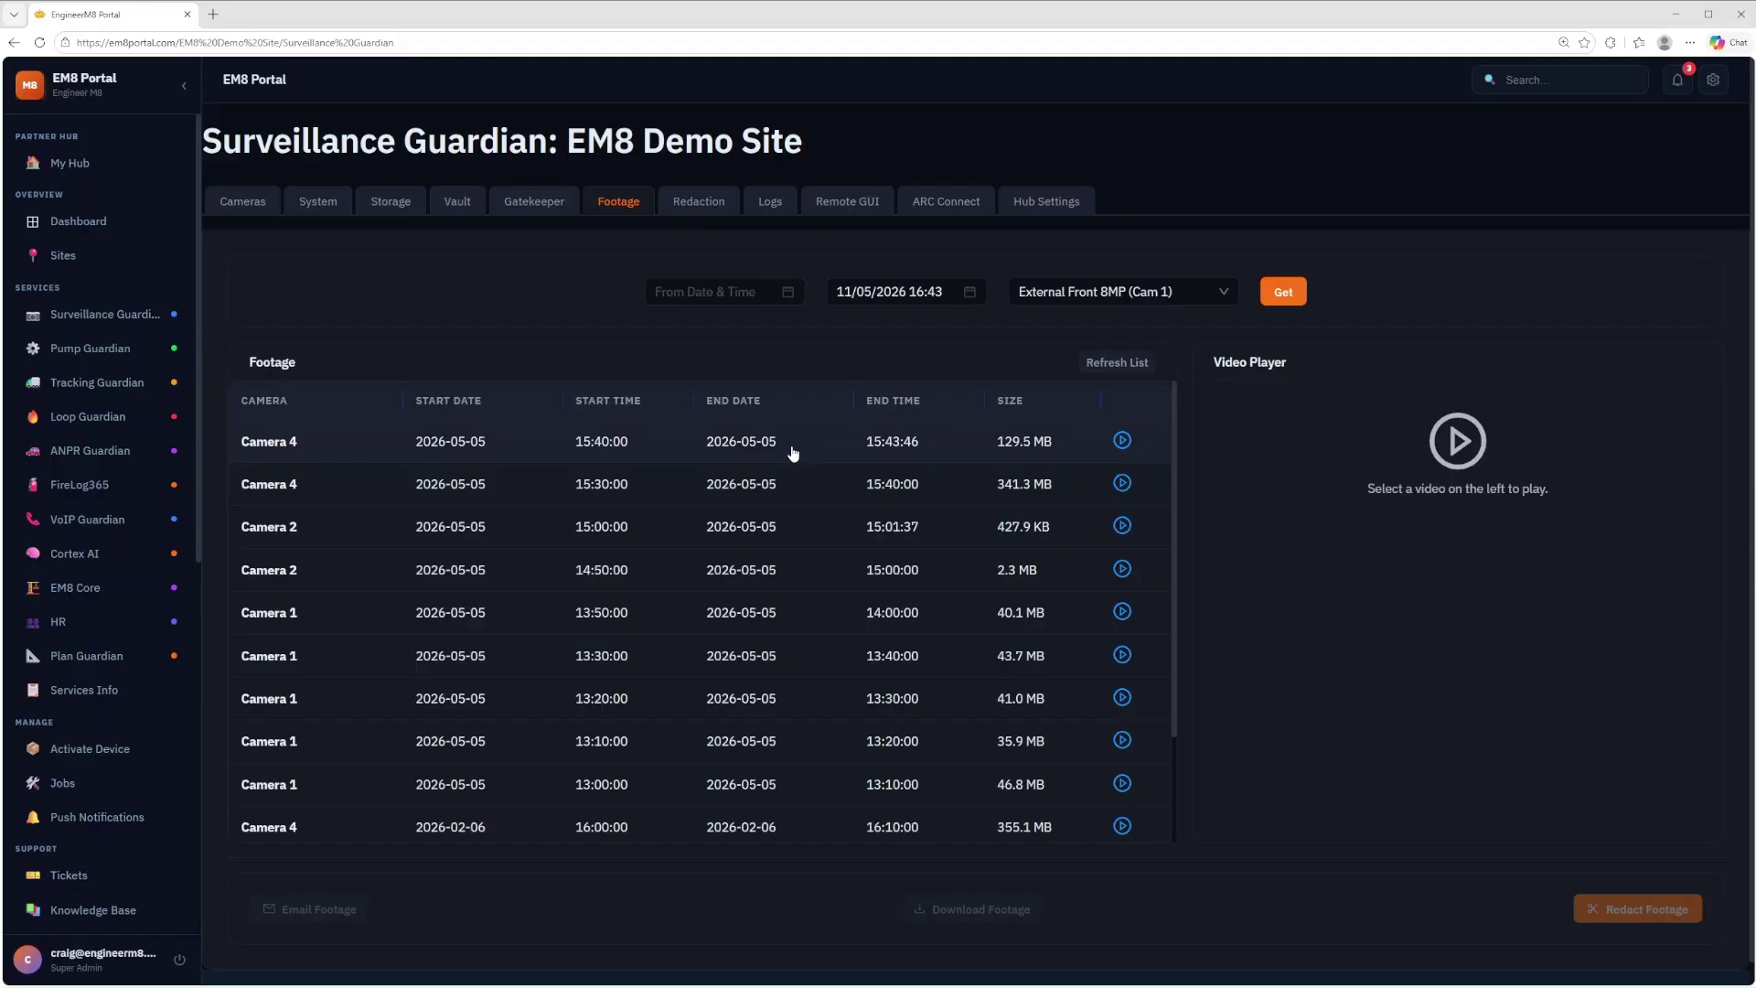
click(798, 448)
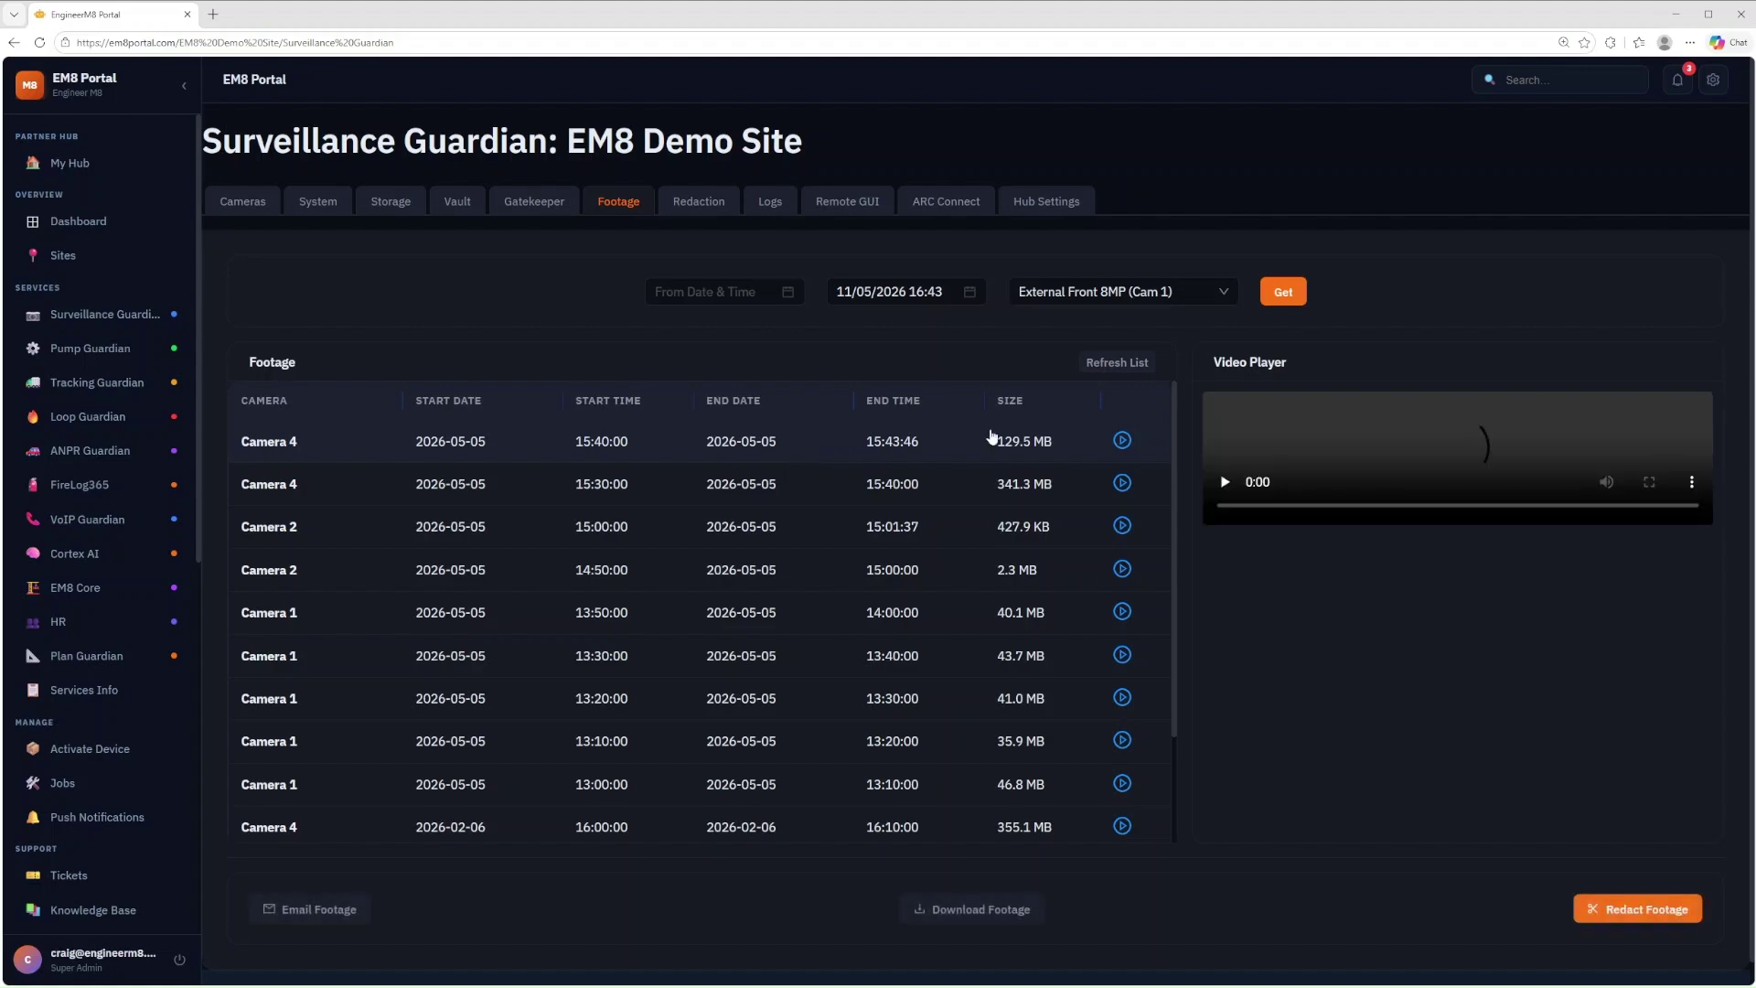
click(1224, 635)
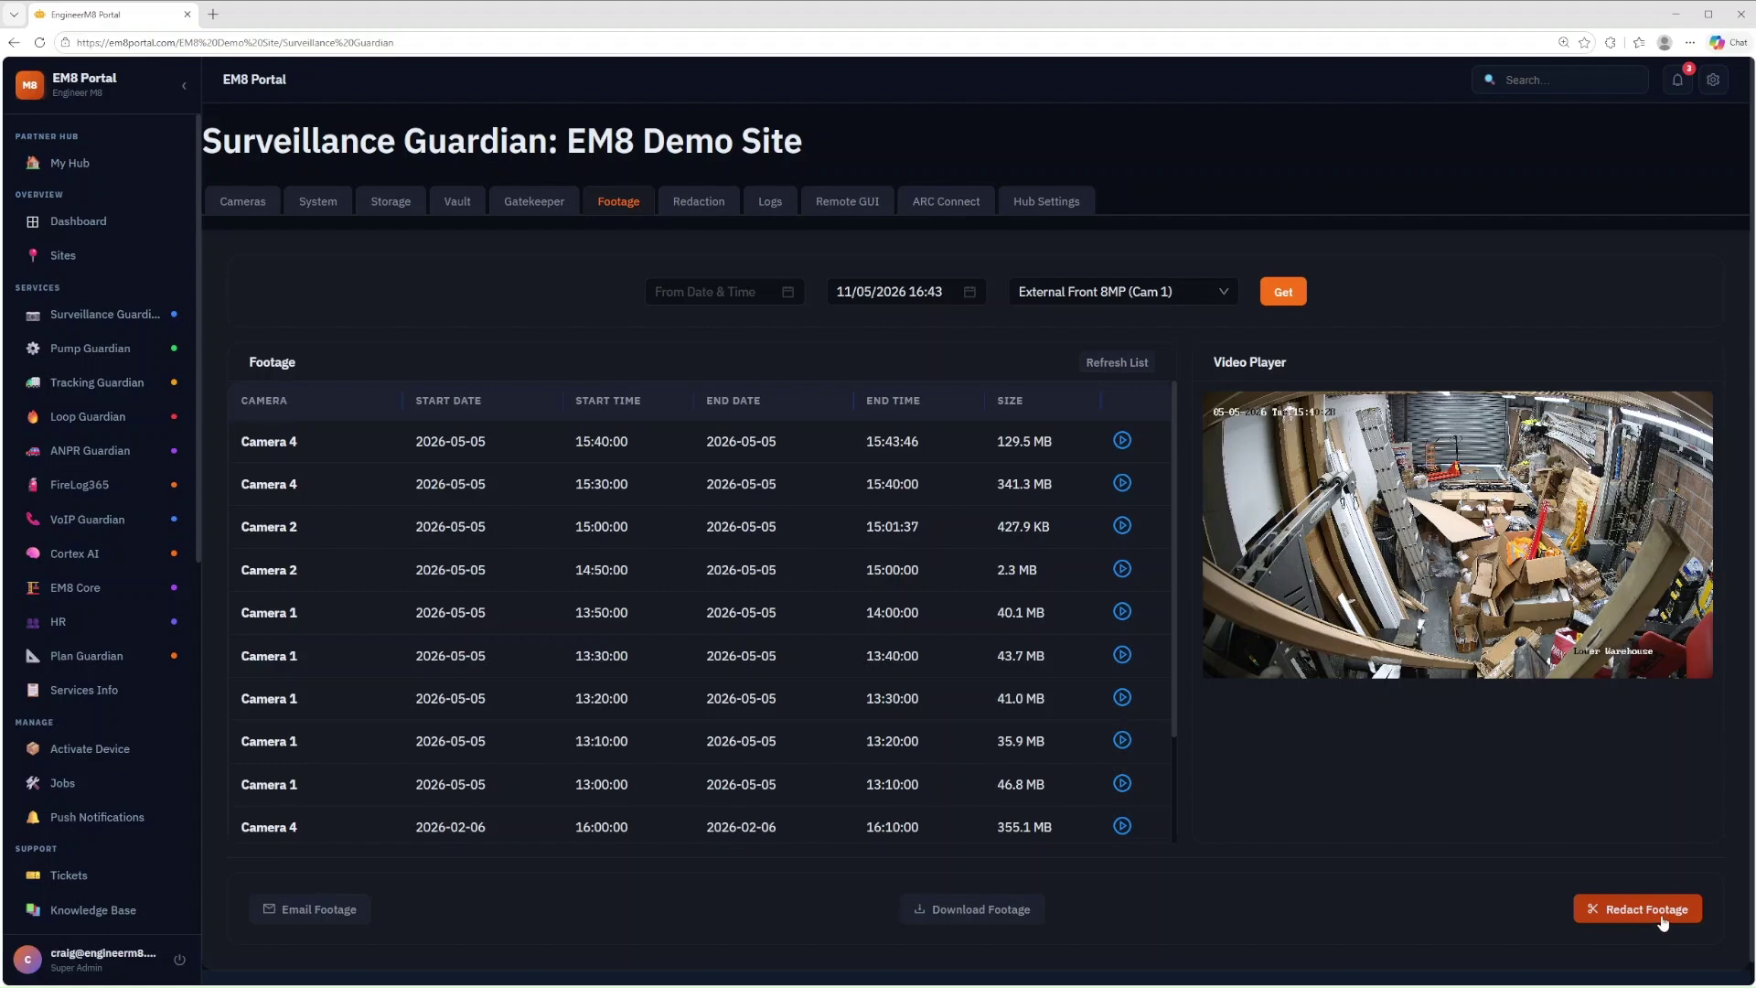
Step: In the redaction workflow, select the Camera 4 source clip dated 2026-01-30 at 09:20:00 and generate its previews
click(688, 203)
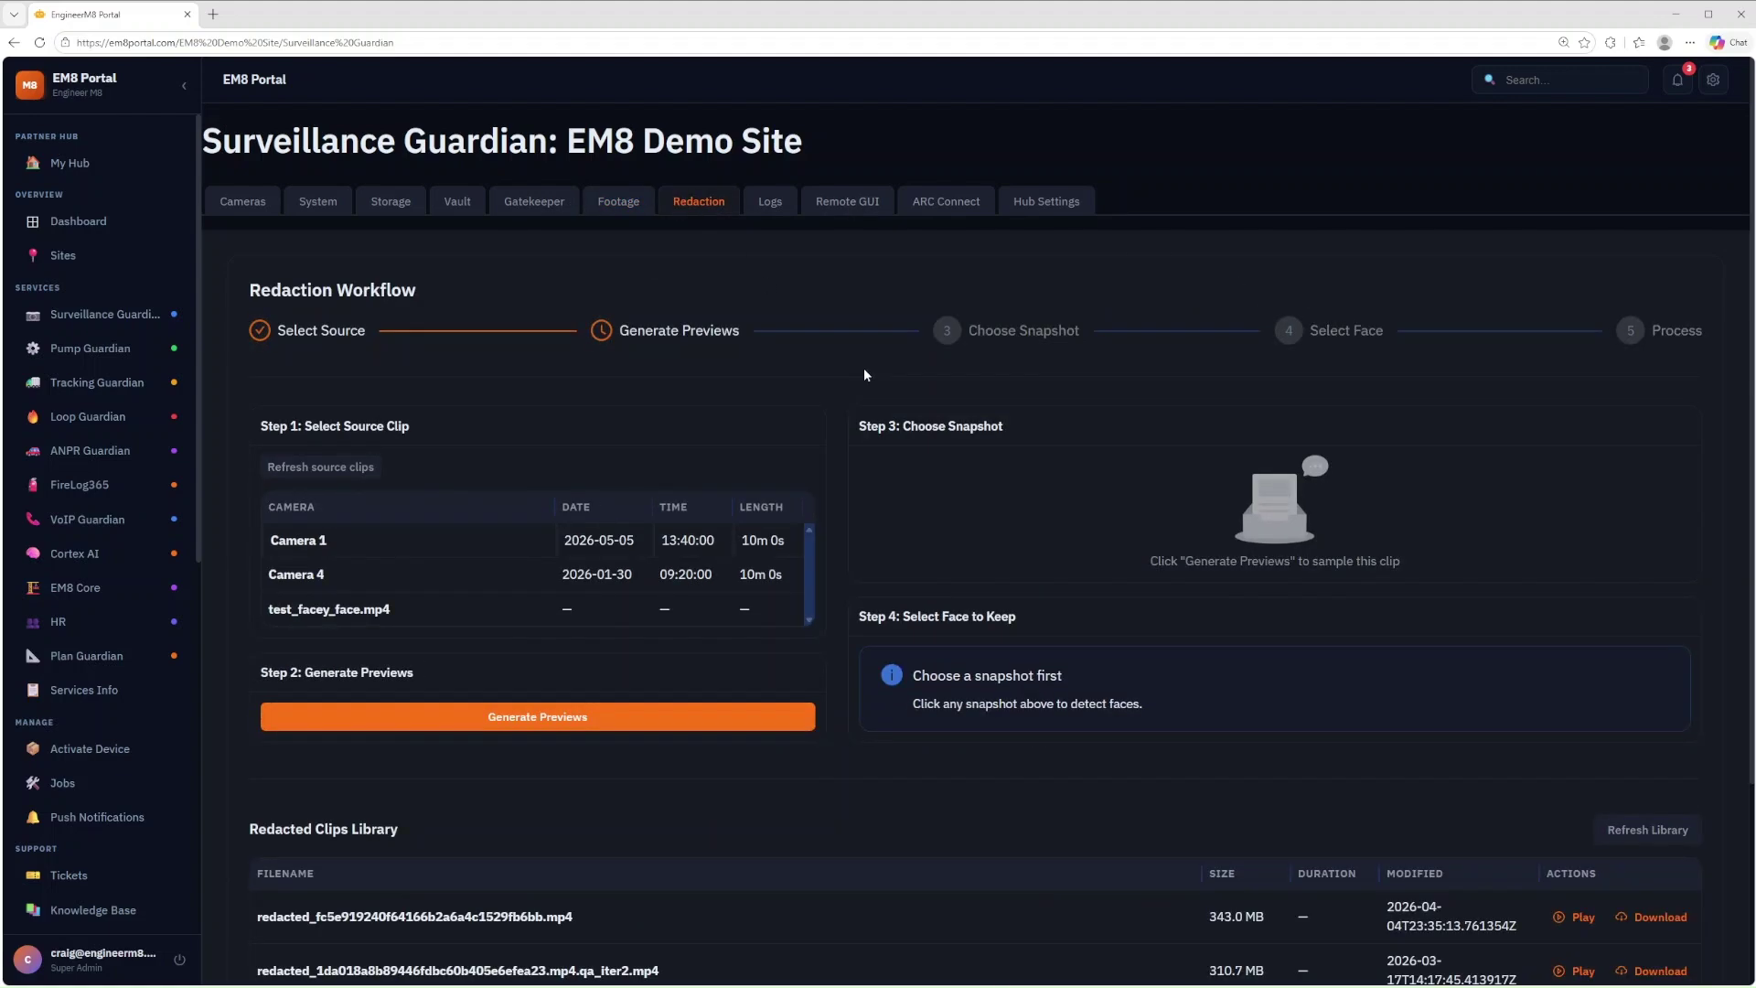
click(483, 576)
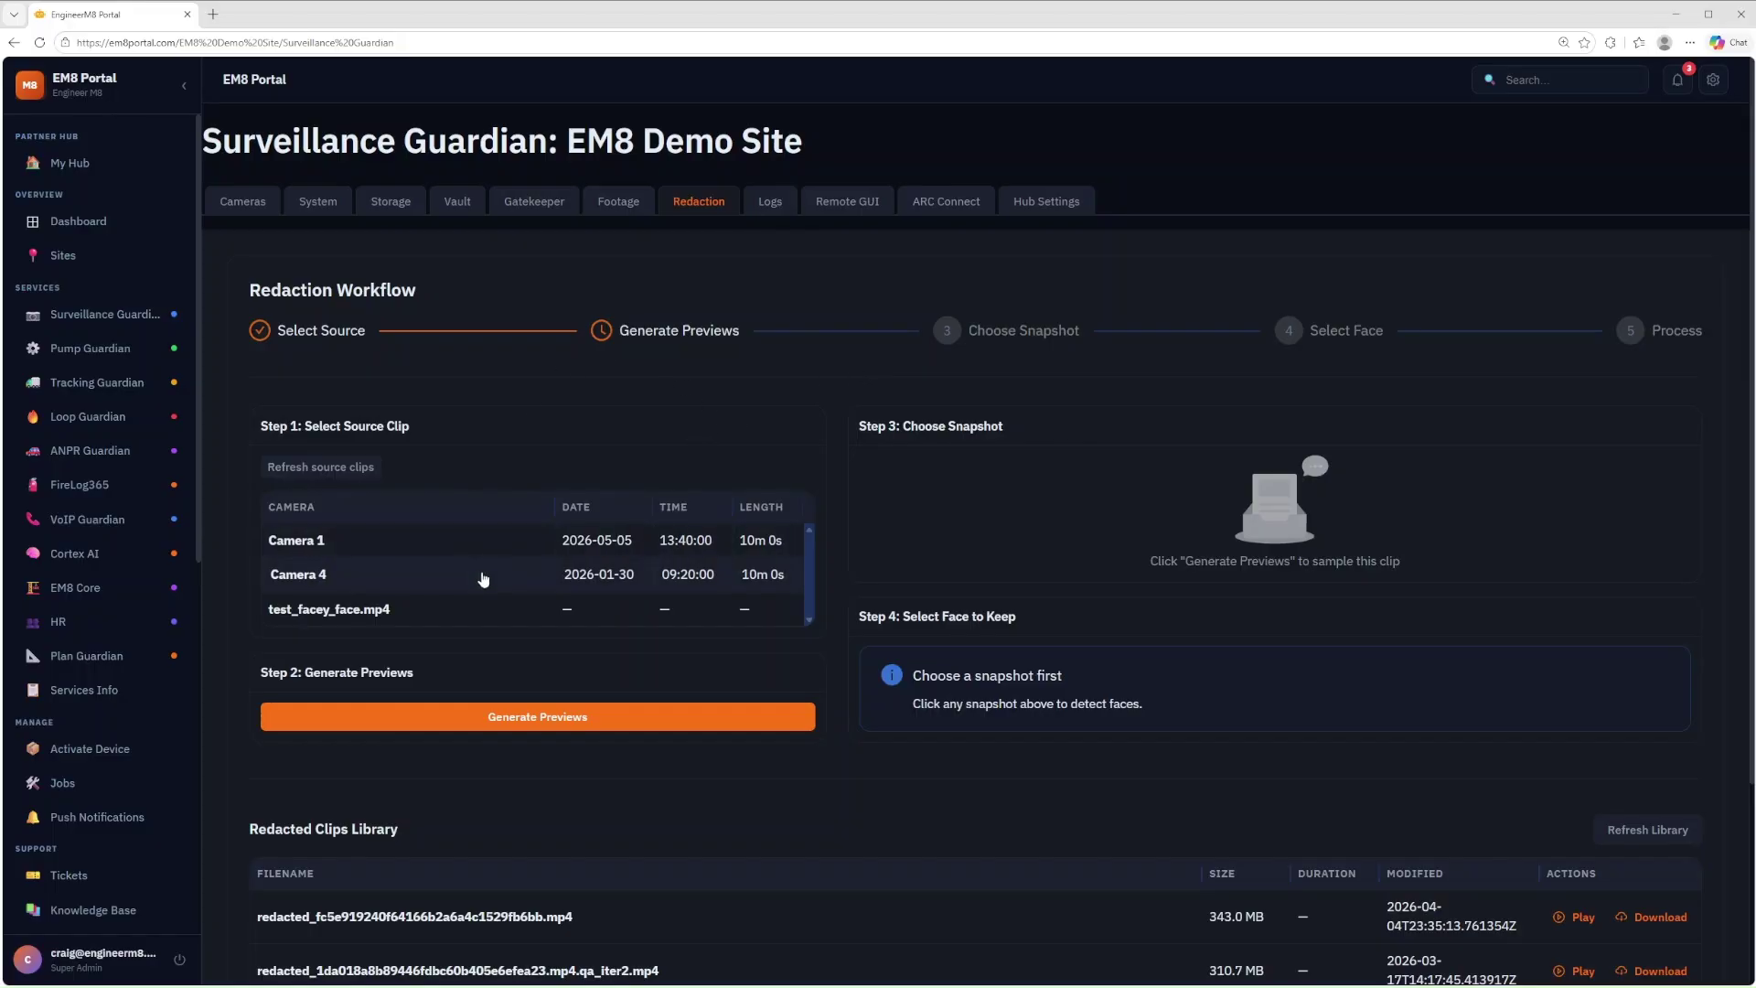
click(556, 722)
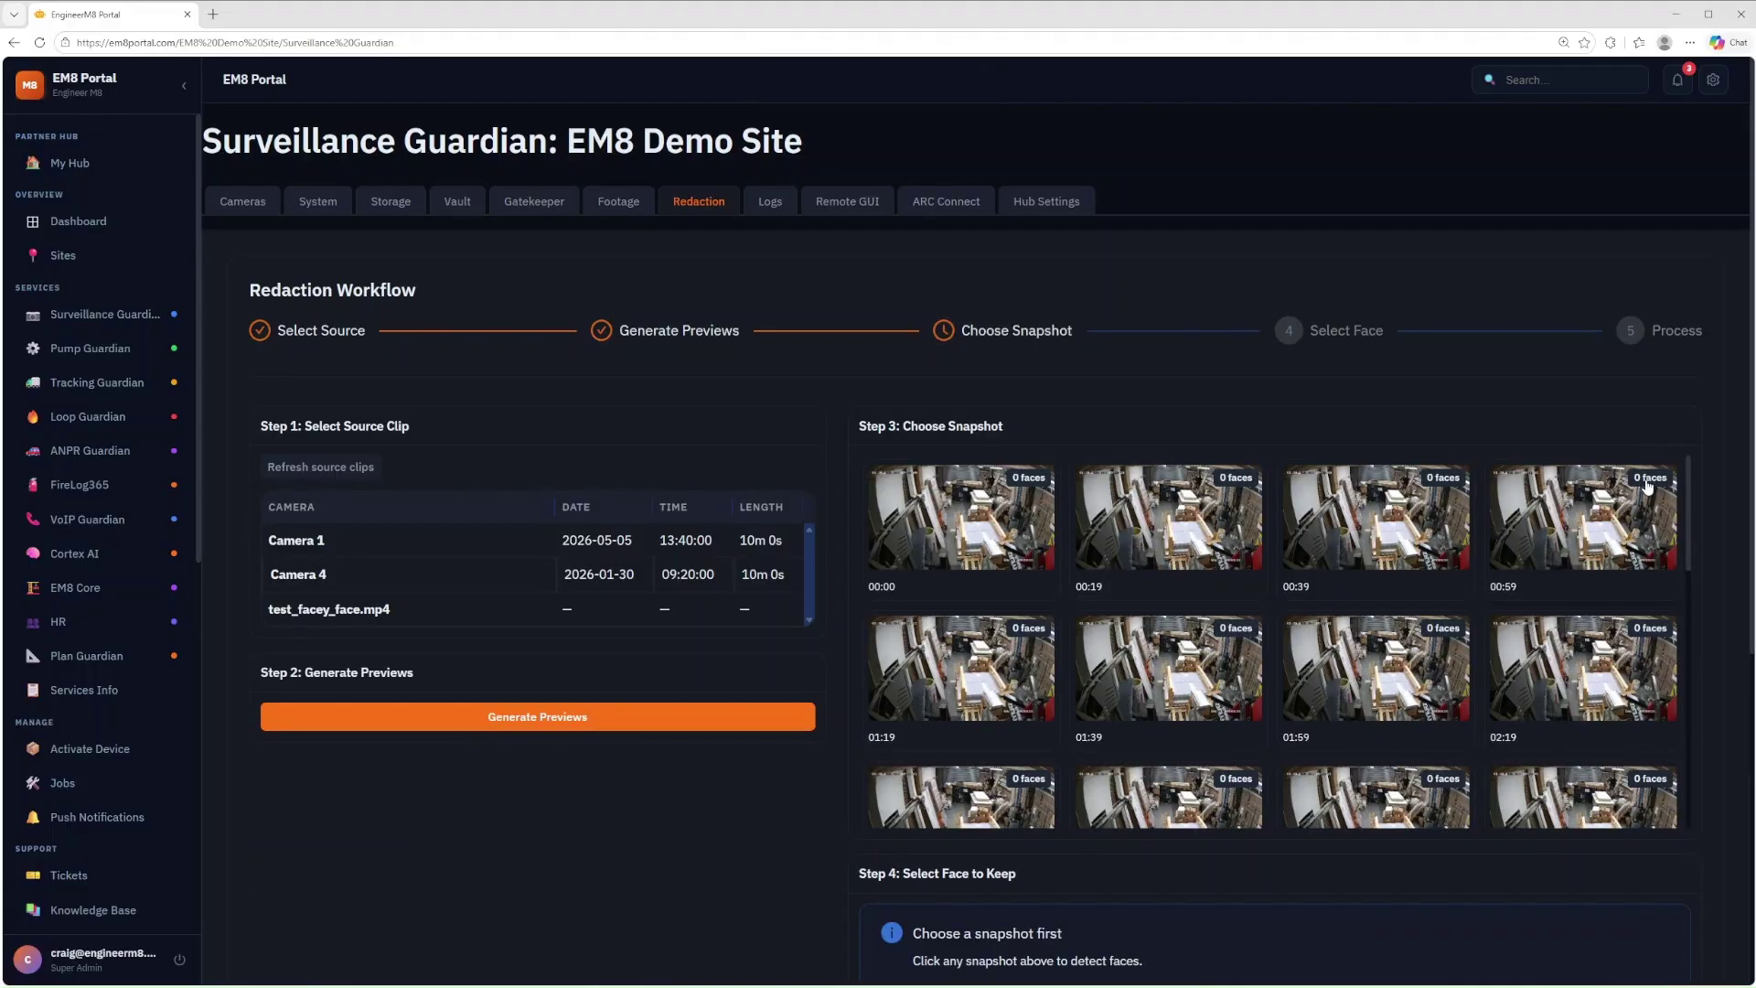
Step: Choose the 07:59 snapshot for redaction, enlarge it to inspect the detected faces, and close the enlarged image
scroll(1507, 522, down, 8)
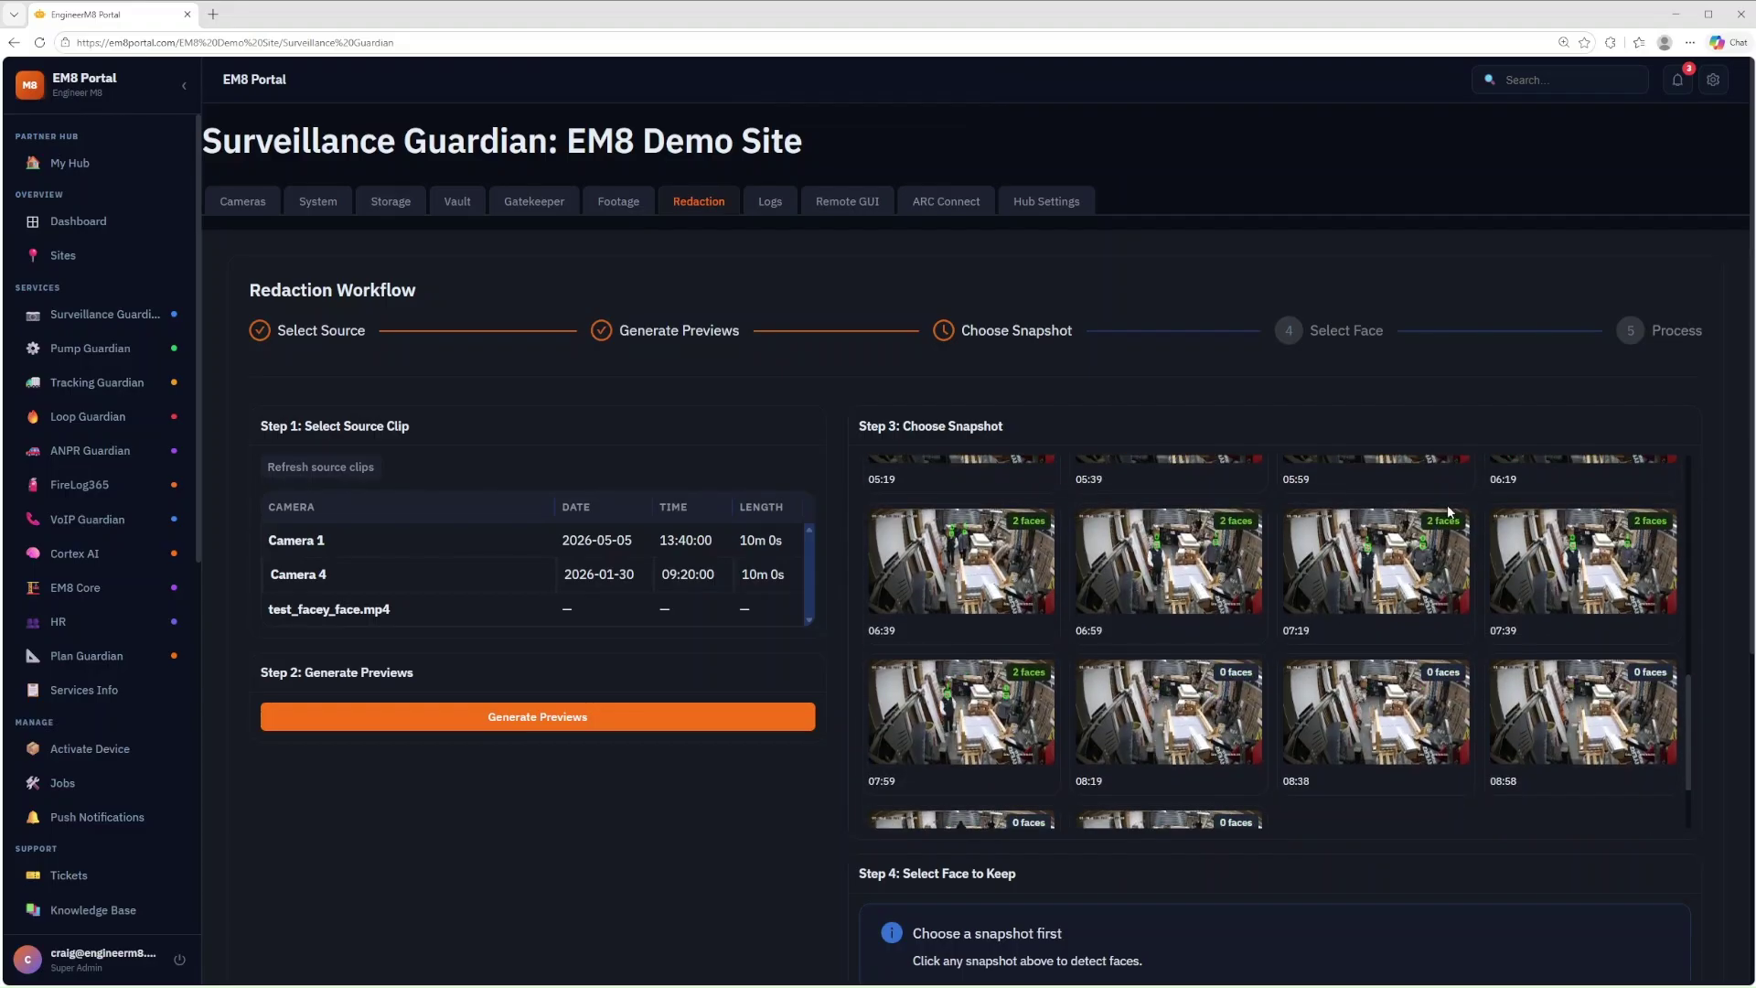
scroll(1024, 555, up, 1)
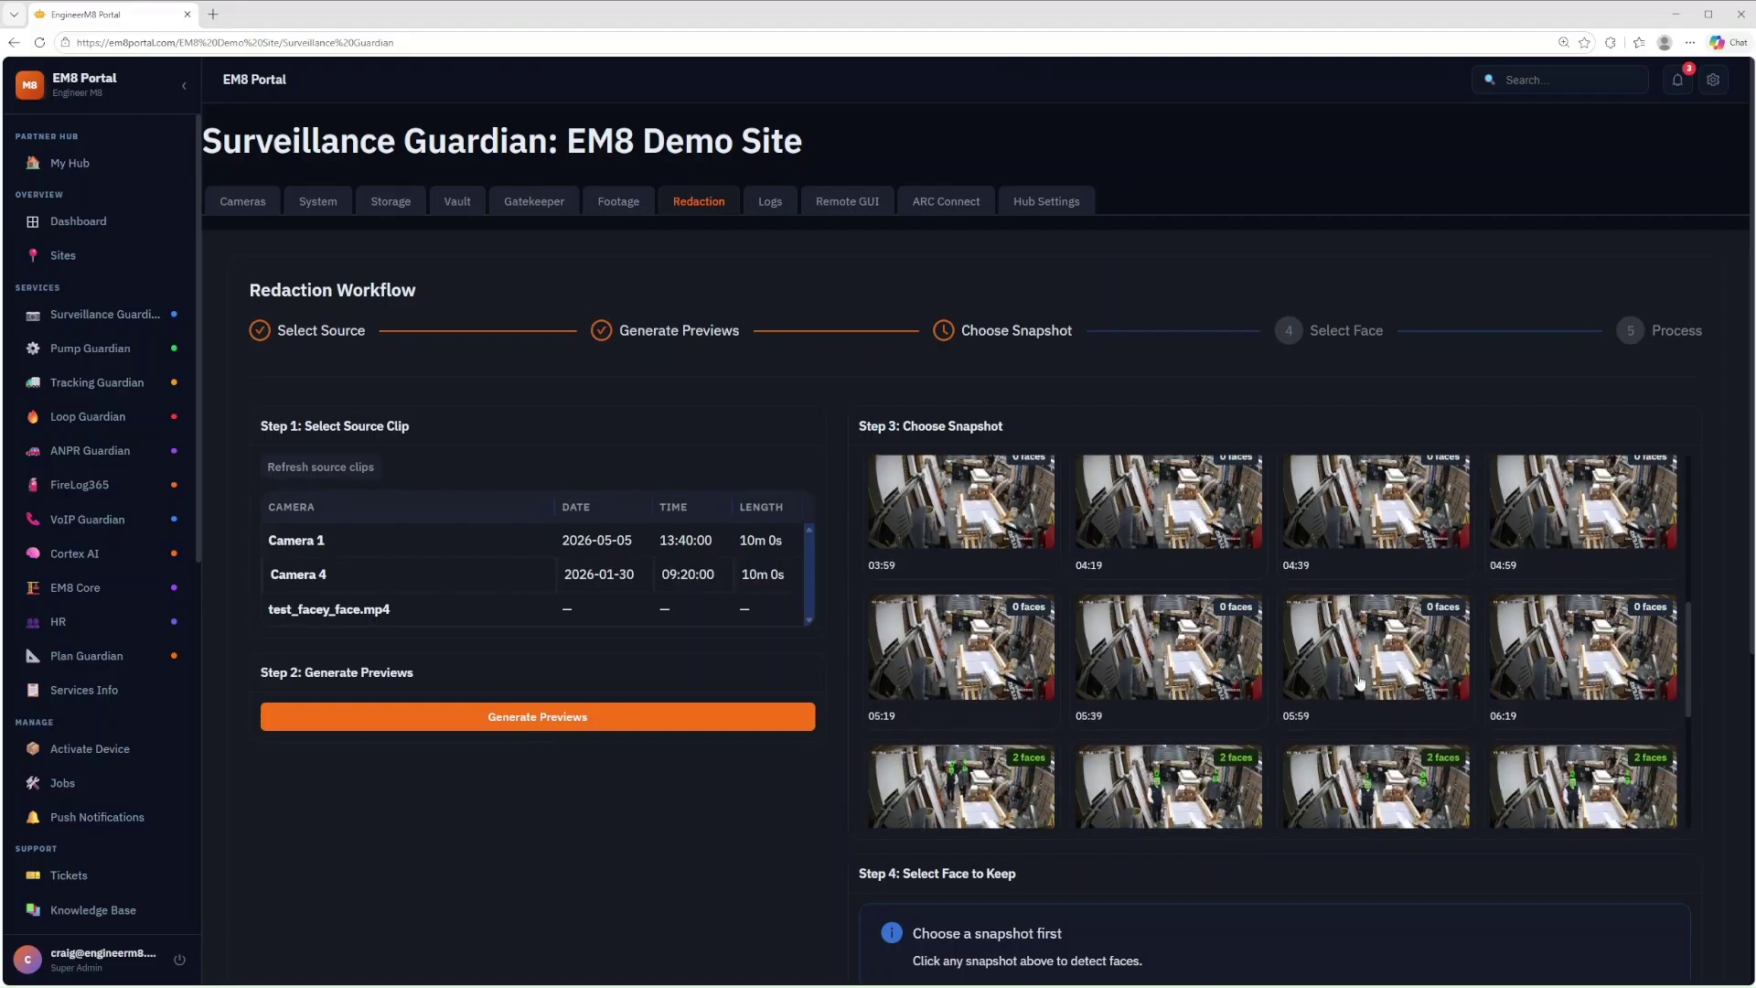
scroll(1002, 562, down, 1)
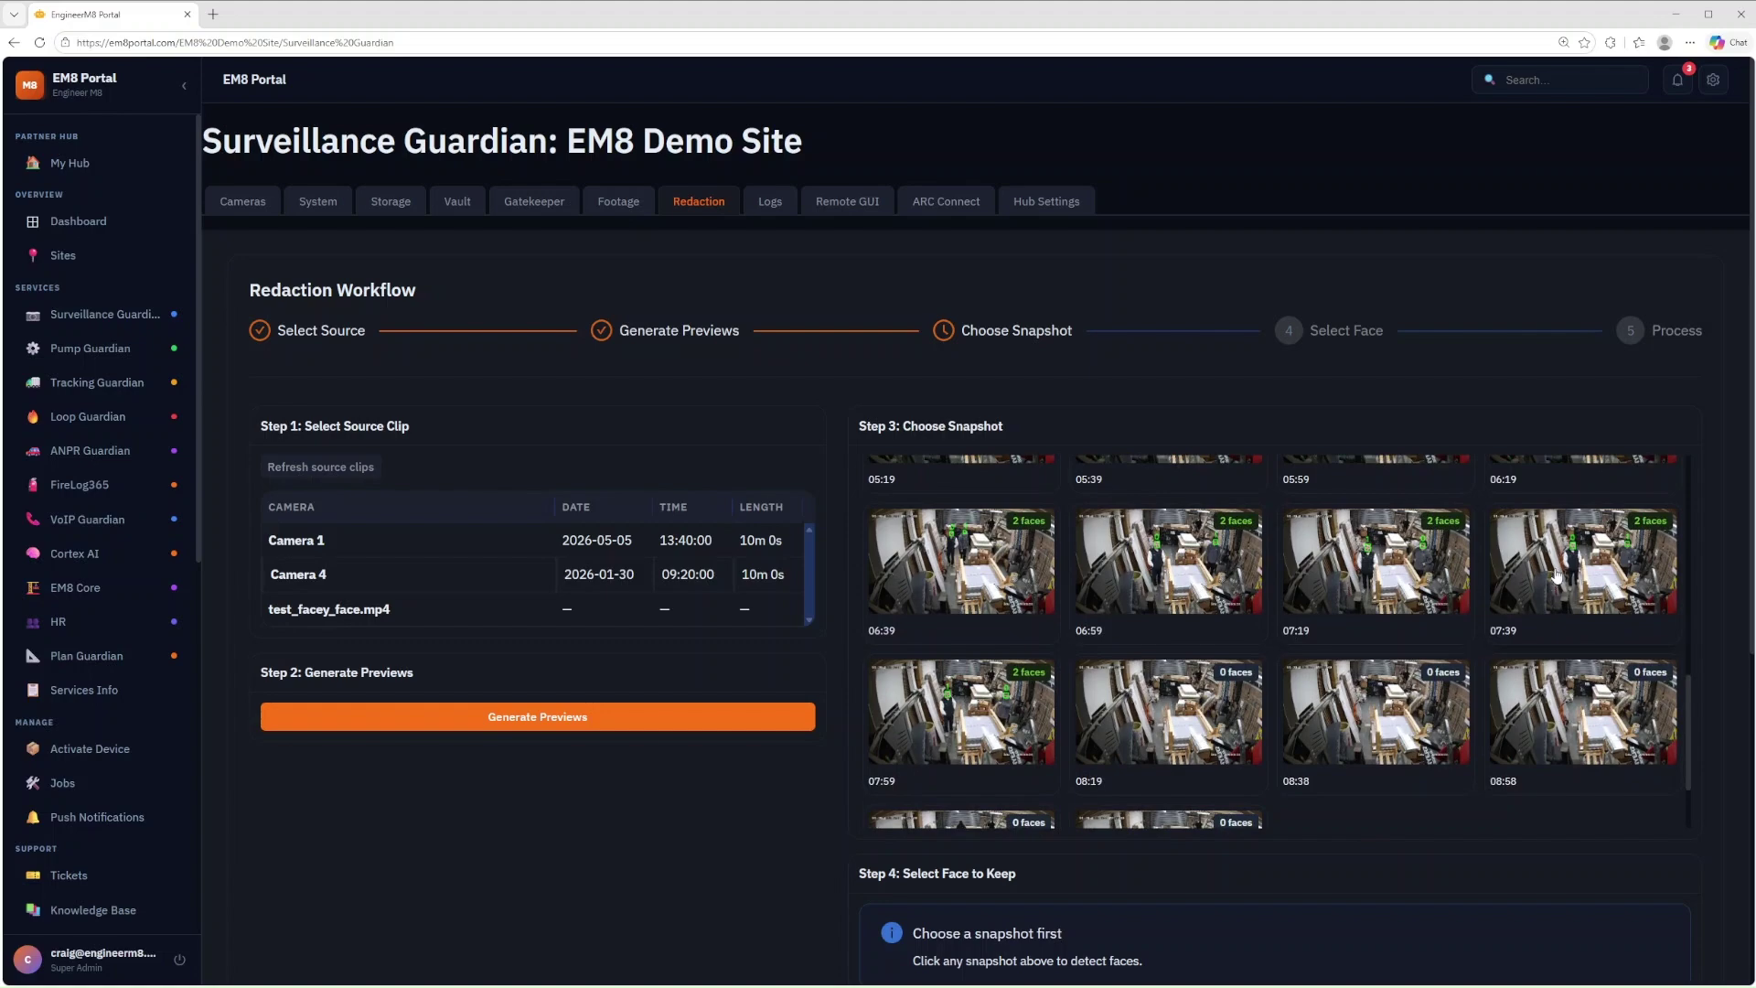
click(999, 706)
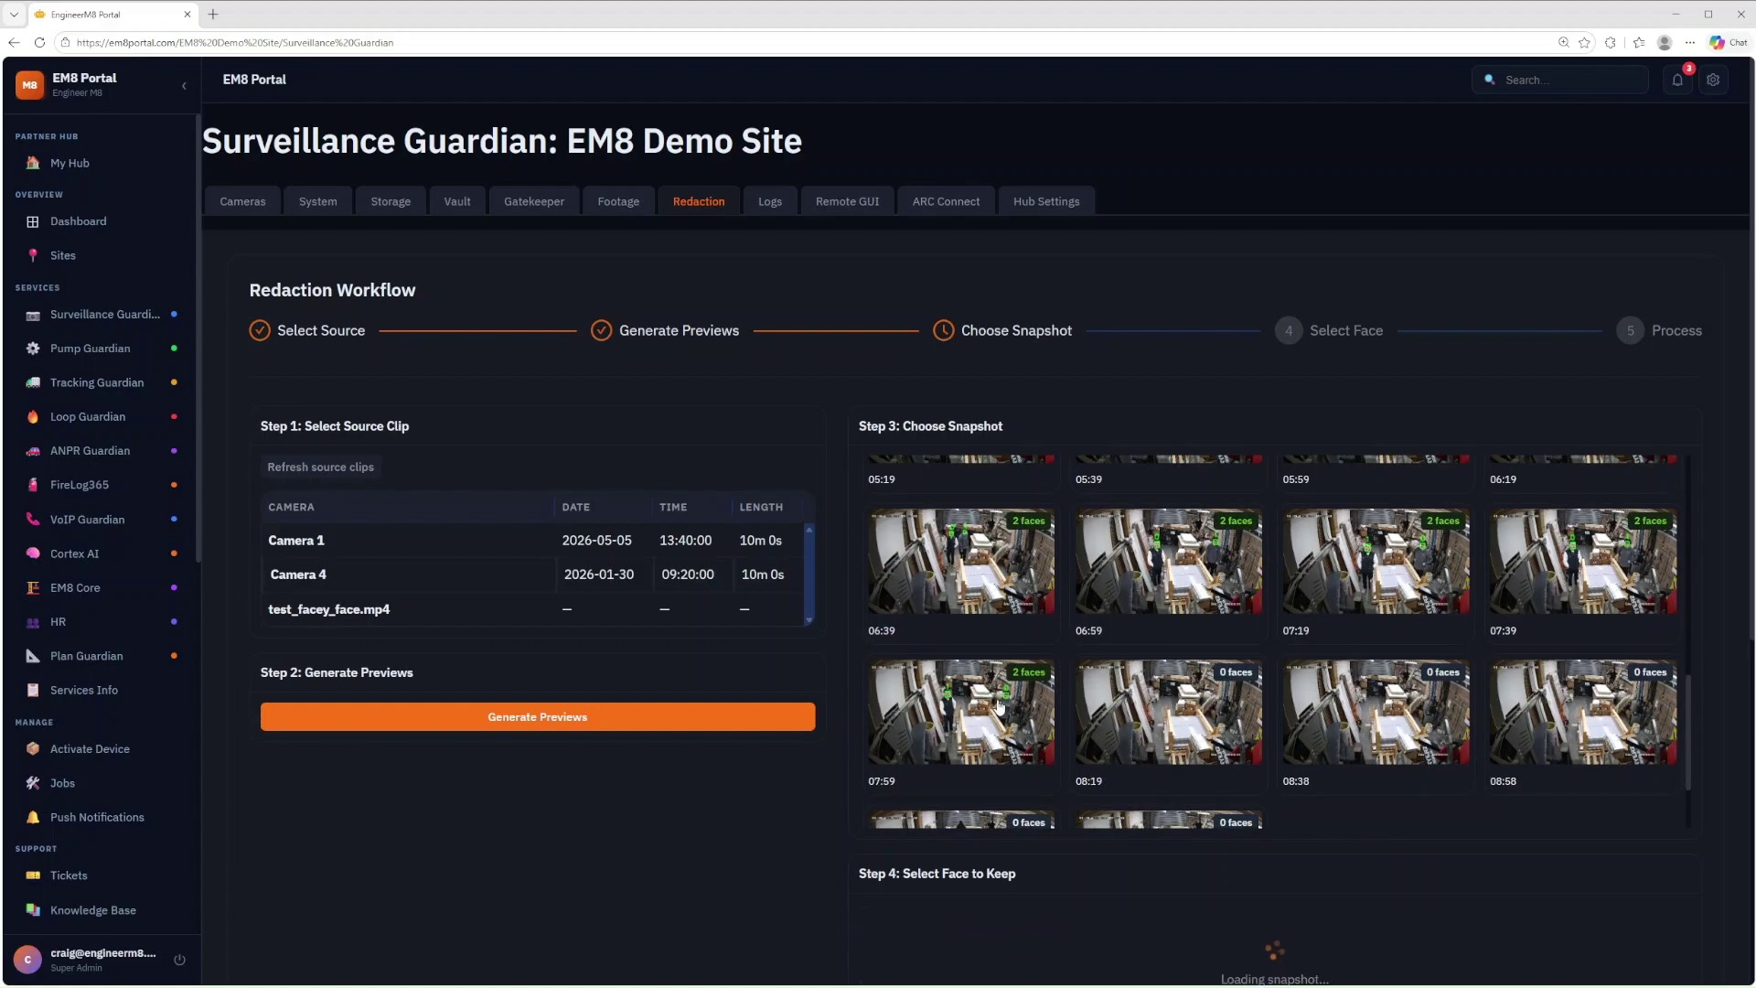
scroll(1437, 640, down, 3)
scroll(1638, 921, down, 5)
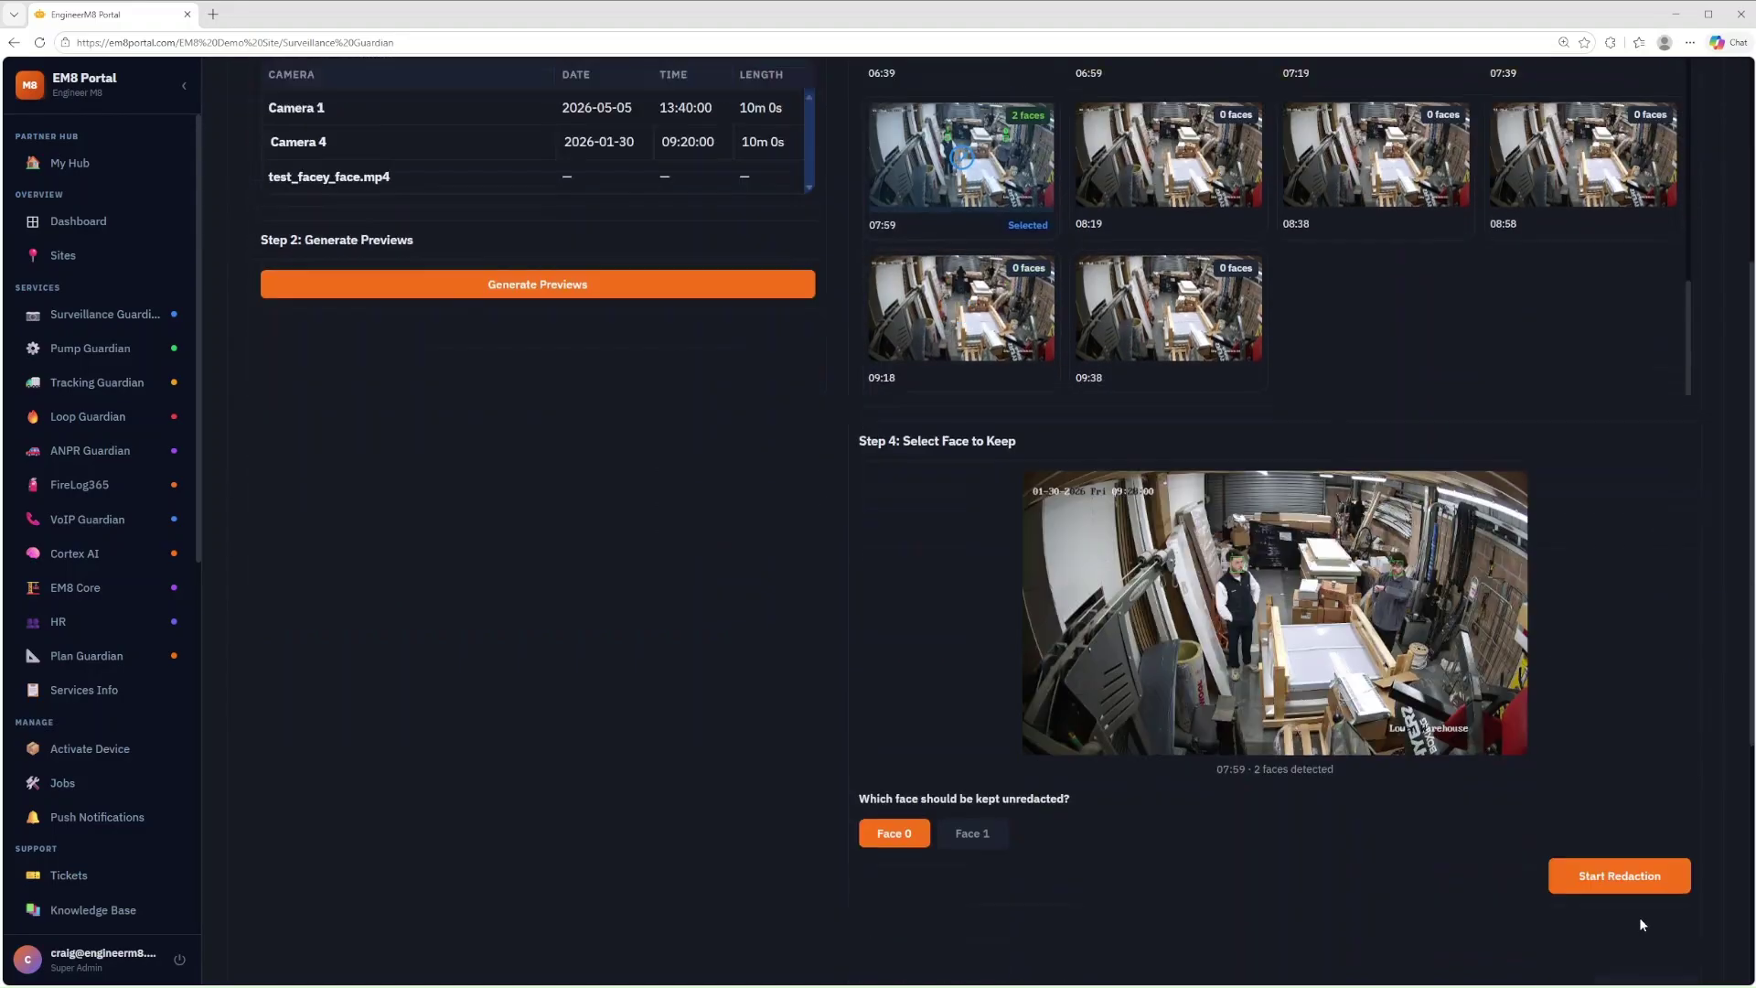
click(1314, 551)
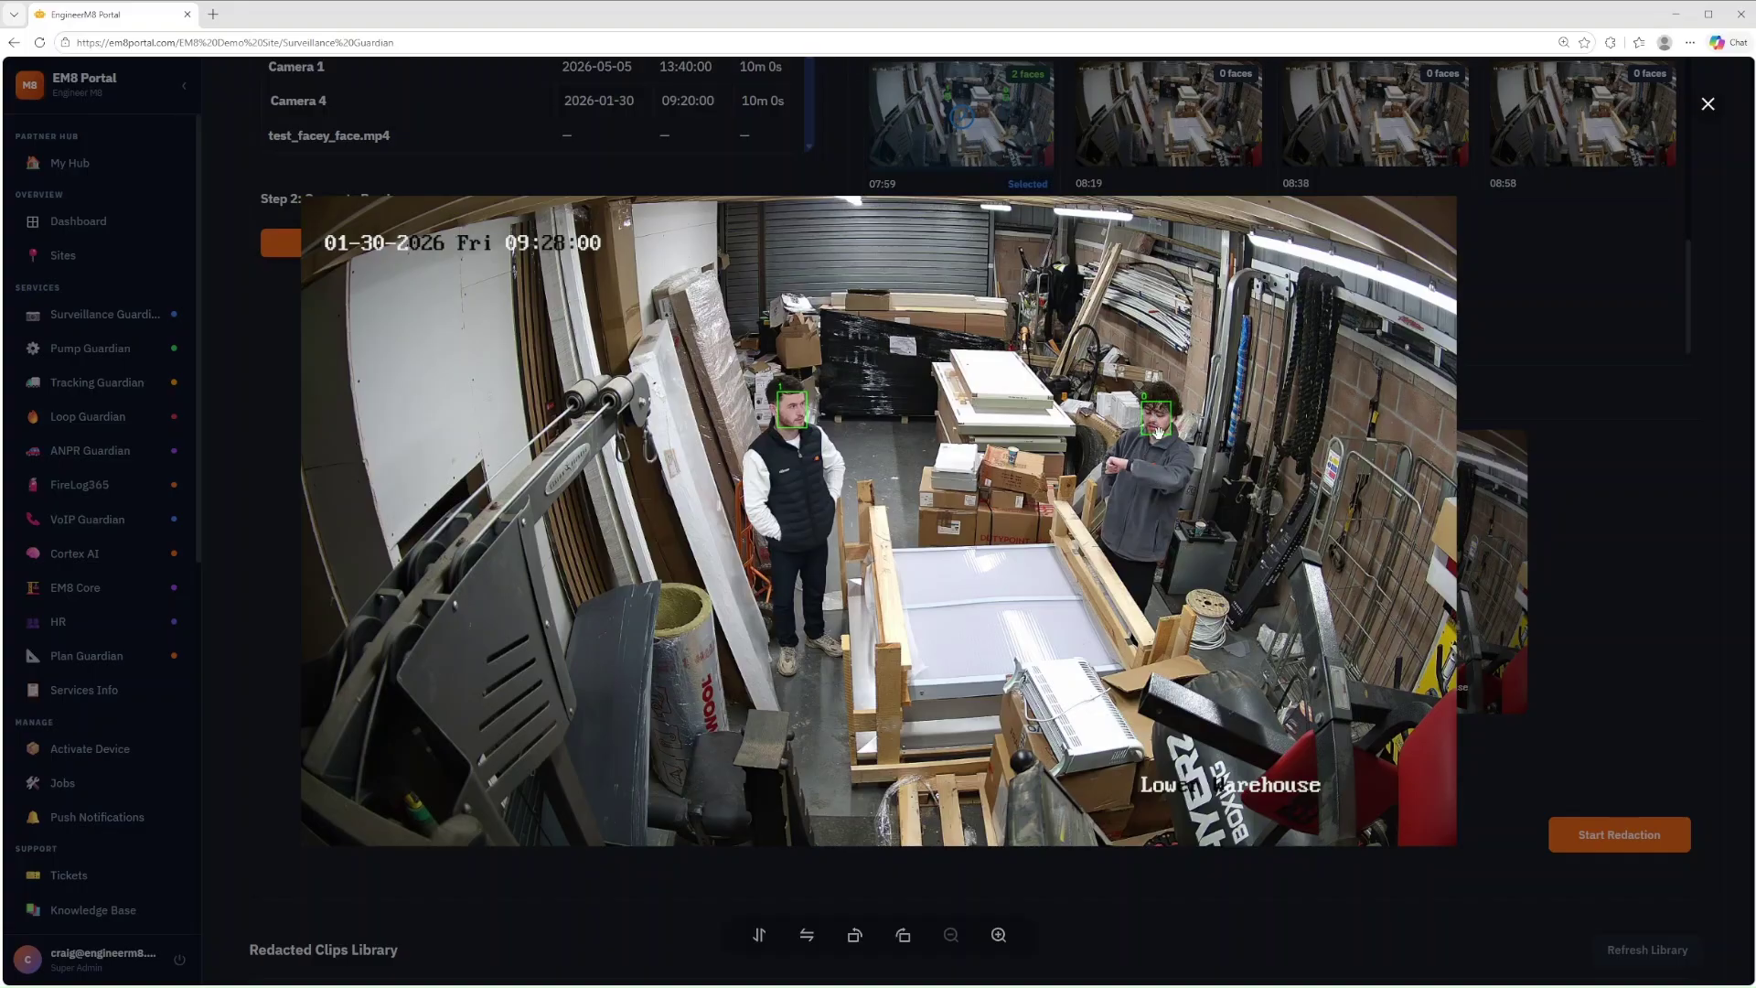
click(1611, 481)
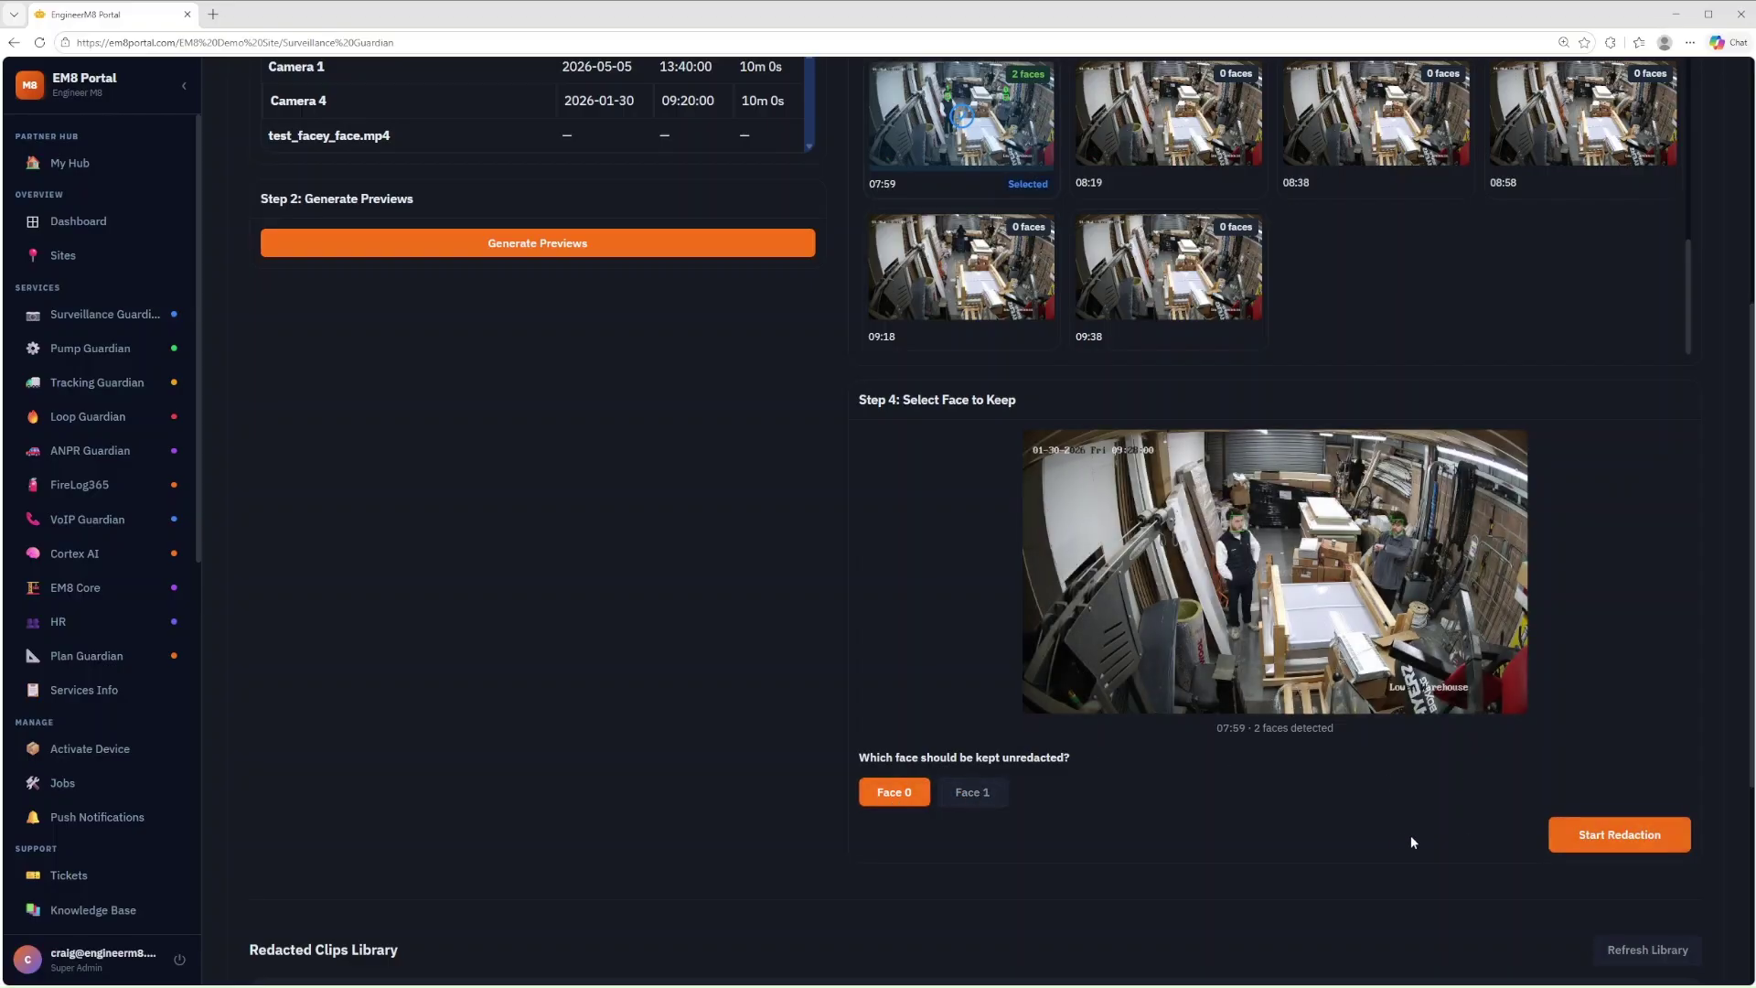
Step: Play the redacted clip modified on 2026-04-04 from the Redacted Clips Library, skip to about 7:27, and pause it
scroll(1404, 838, down, 3)
scroll(1328, 609, down, 2)
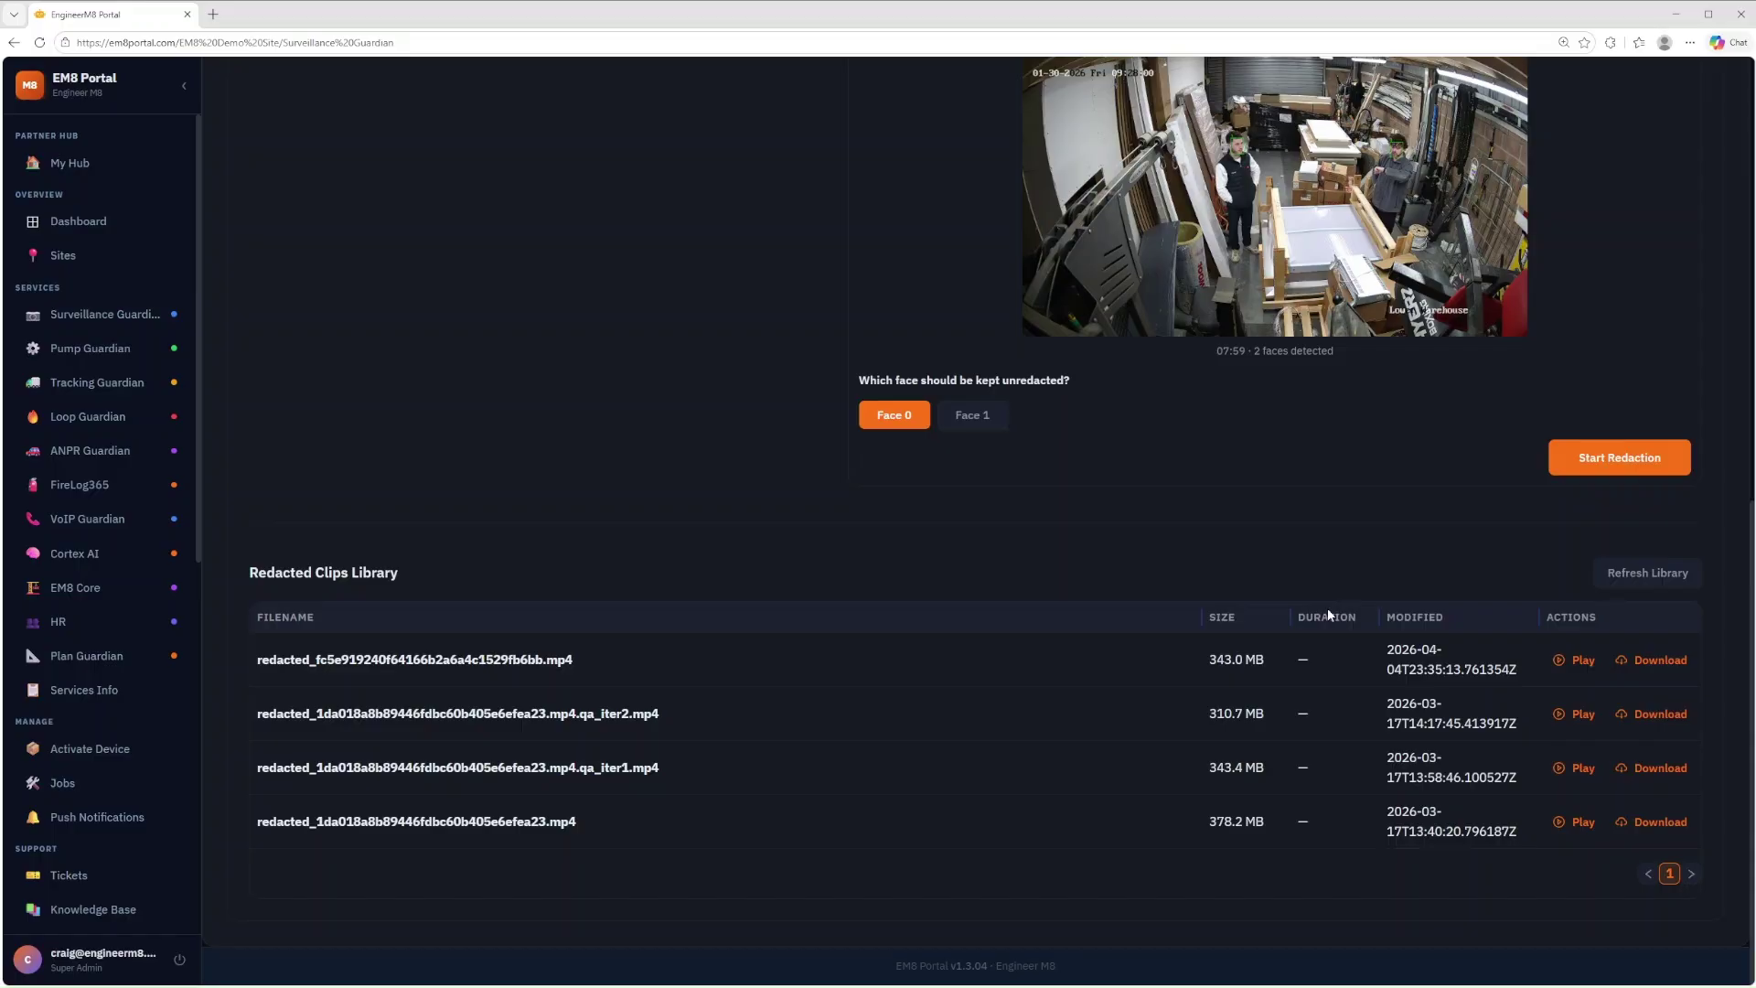
click(1575, 660)
scroll(934, 573, down, 7)
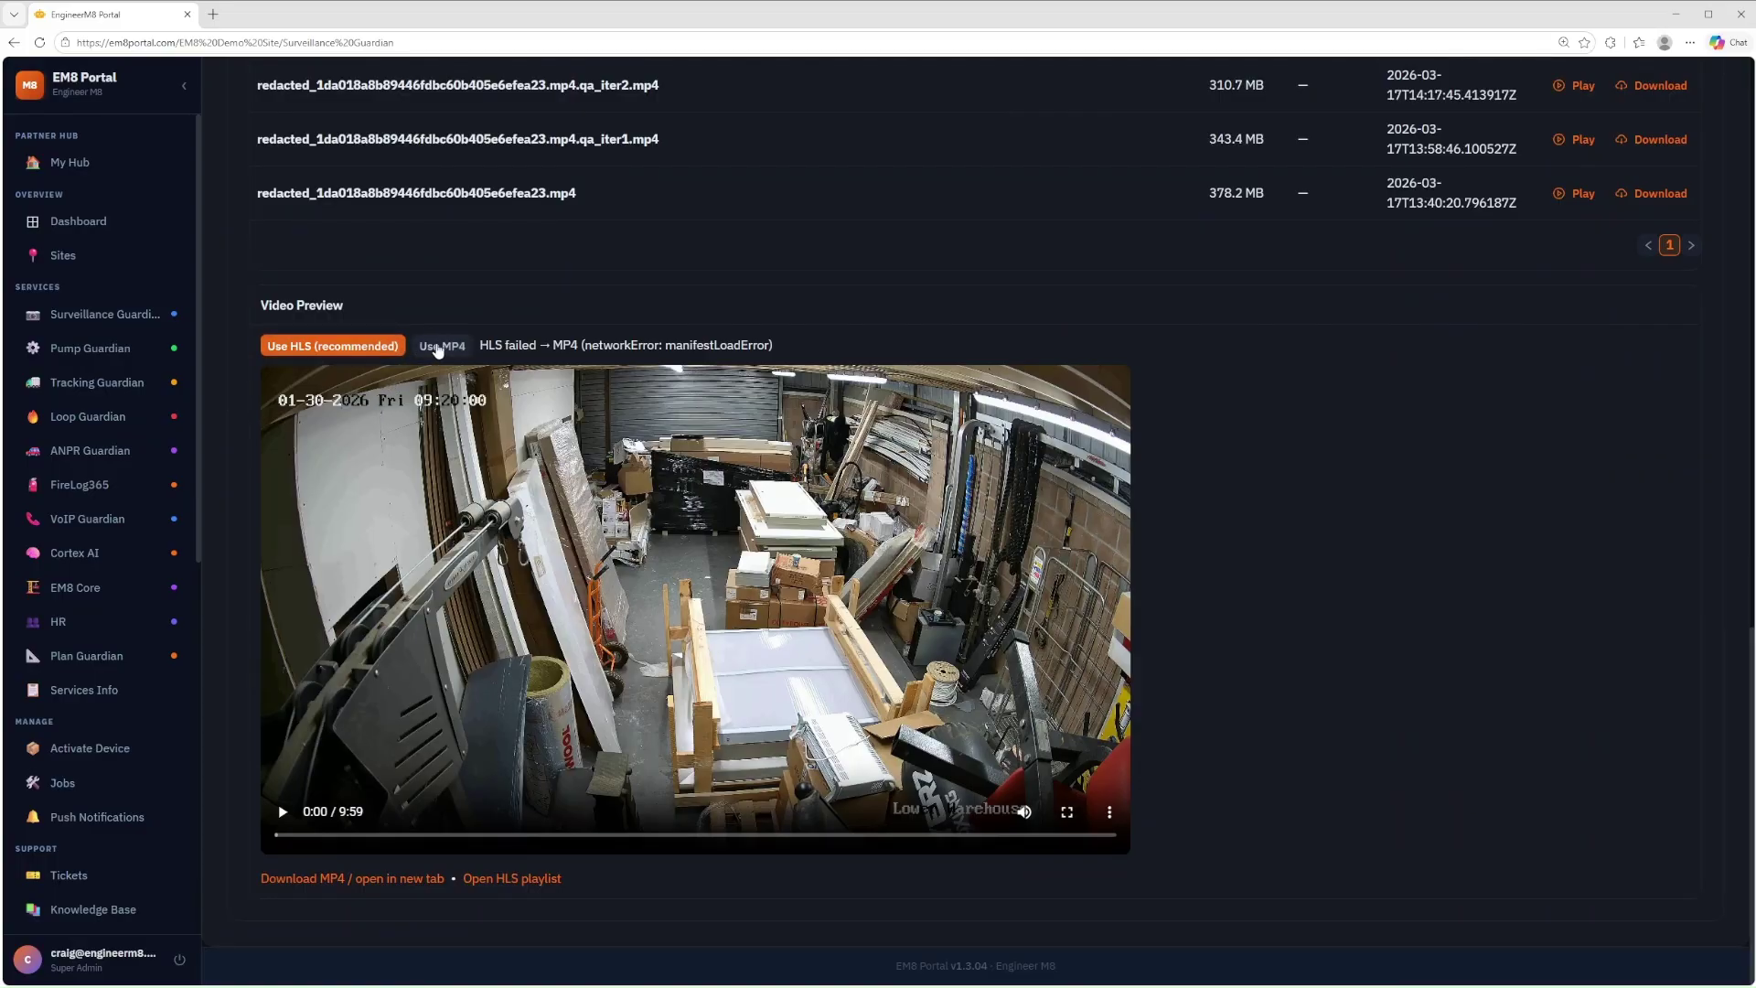
click(435, 395)
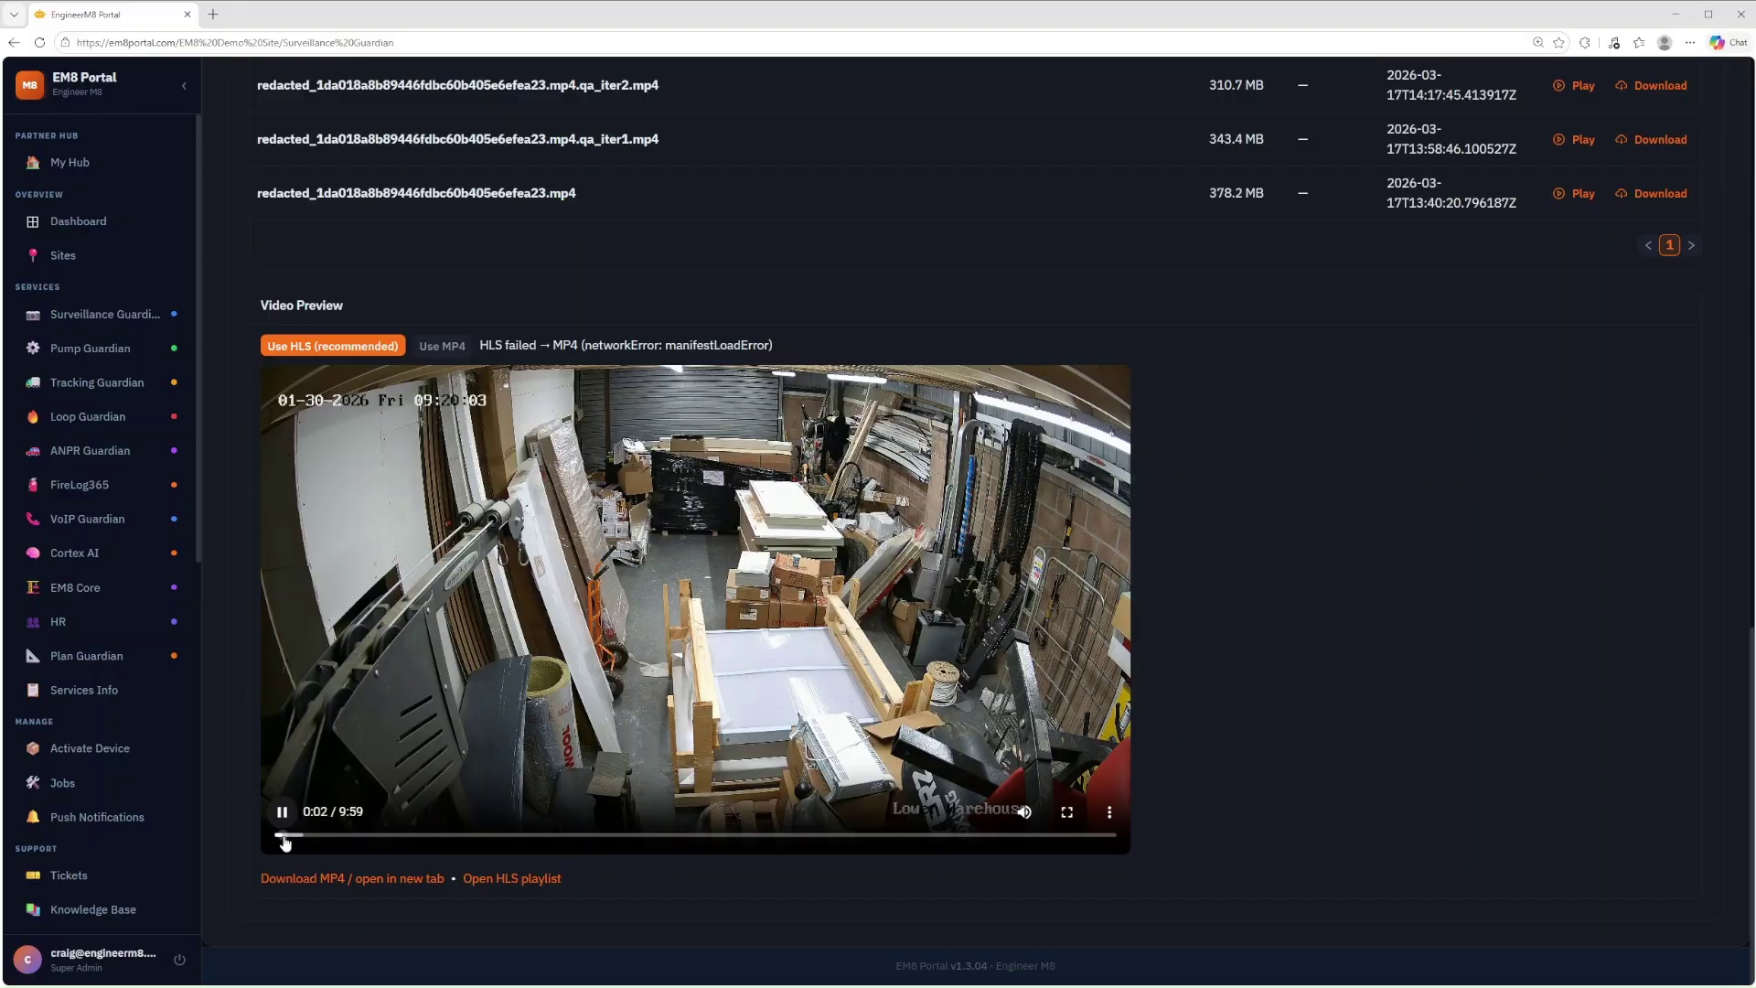
drag(284, 840, 901, 828)
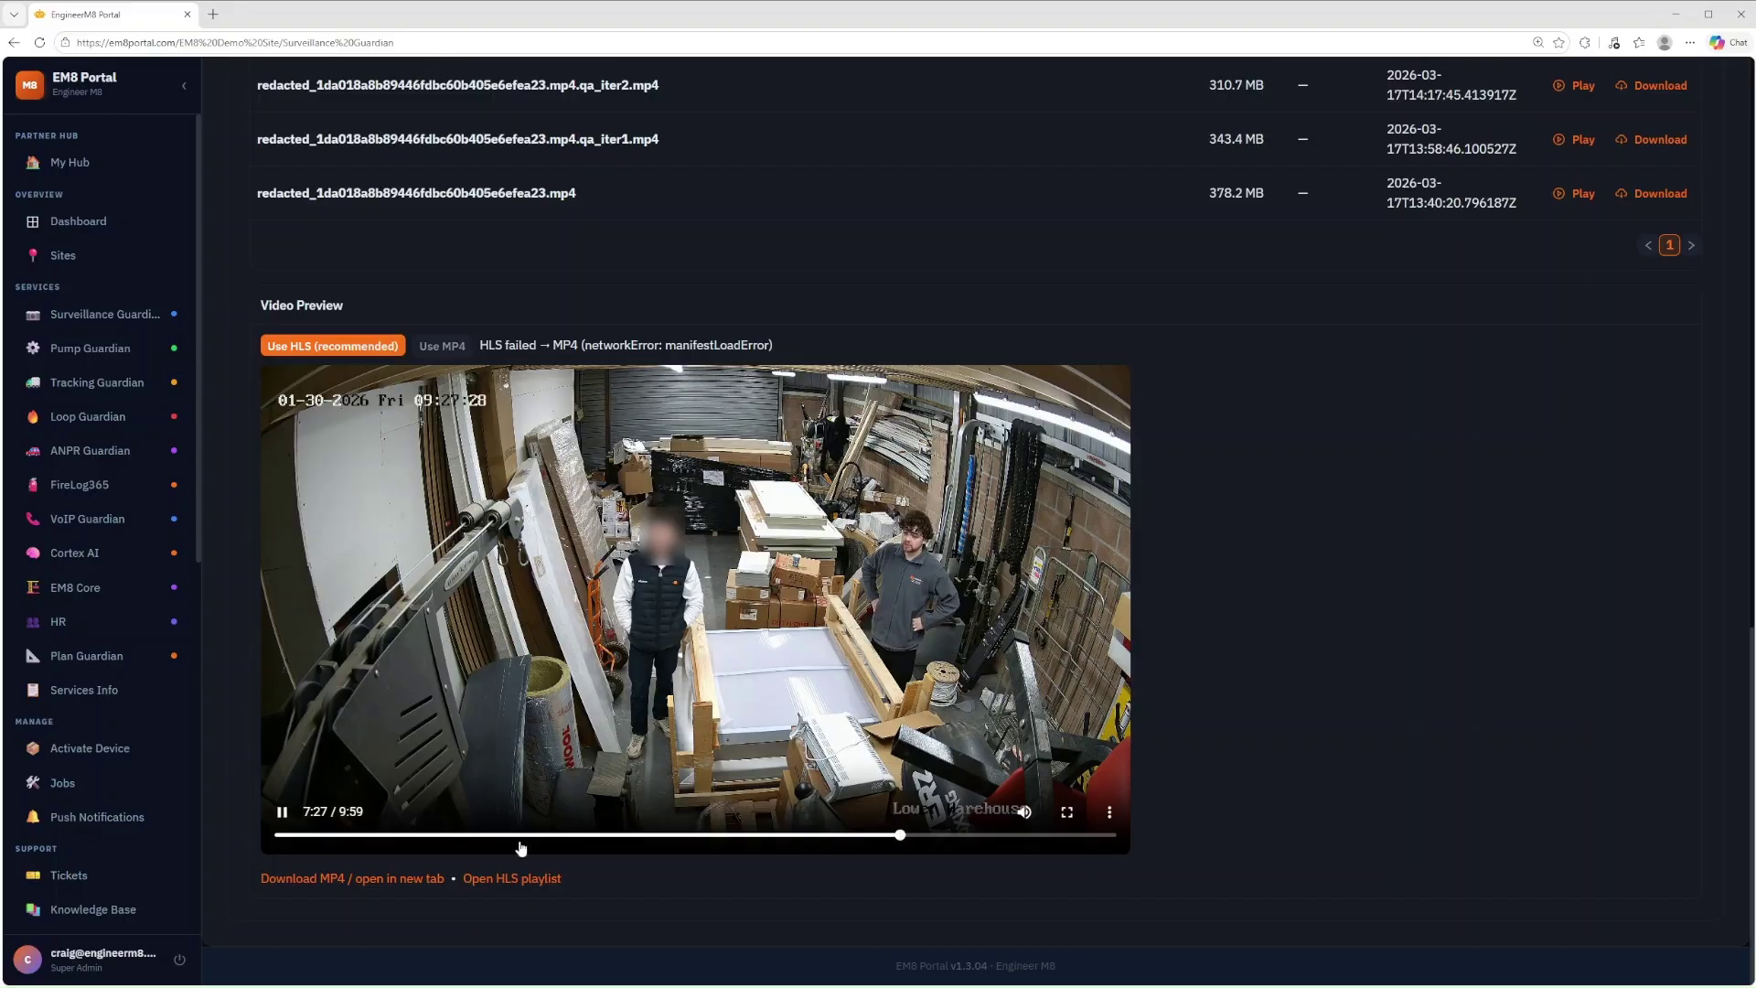
click(284, 814)
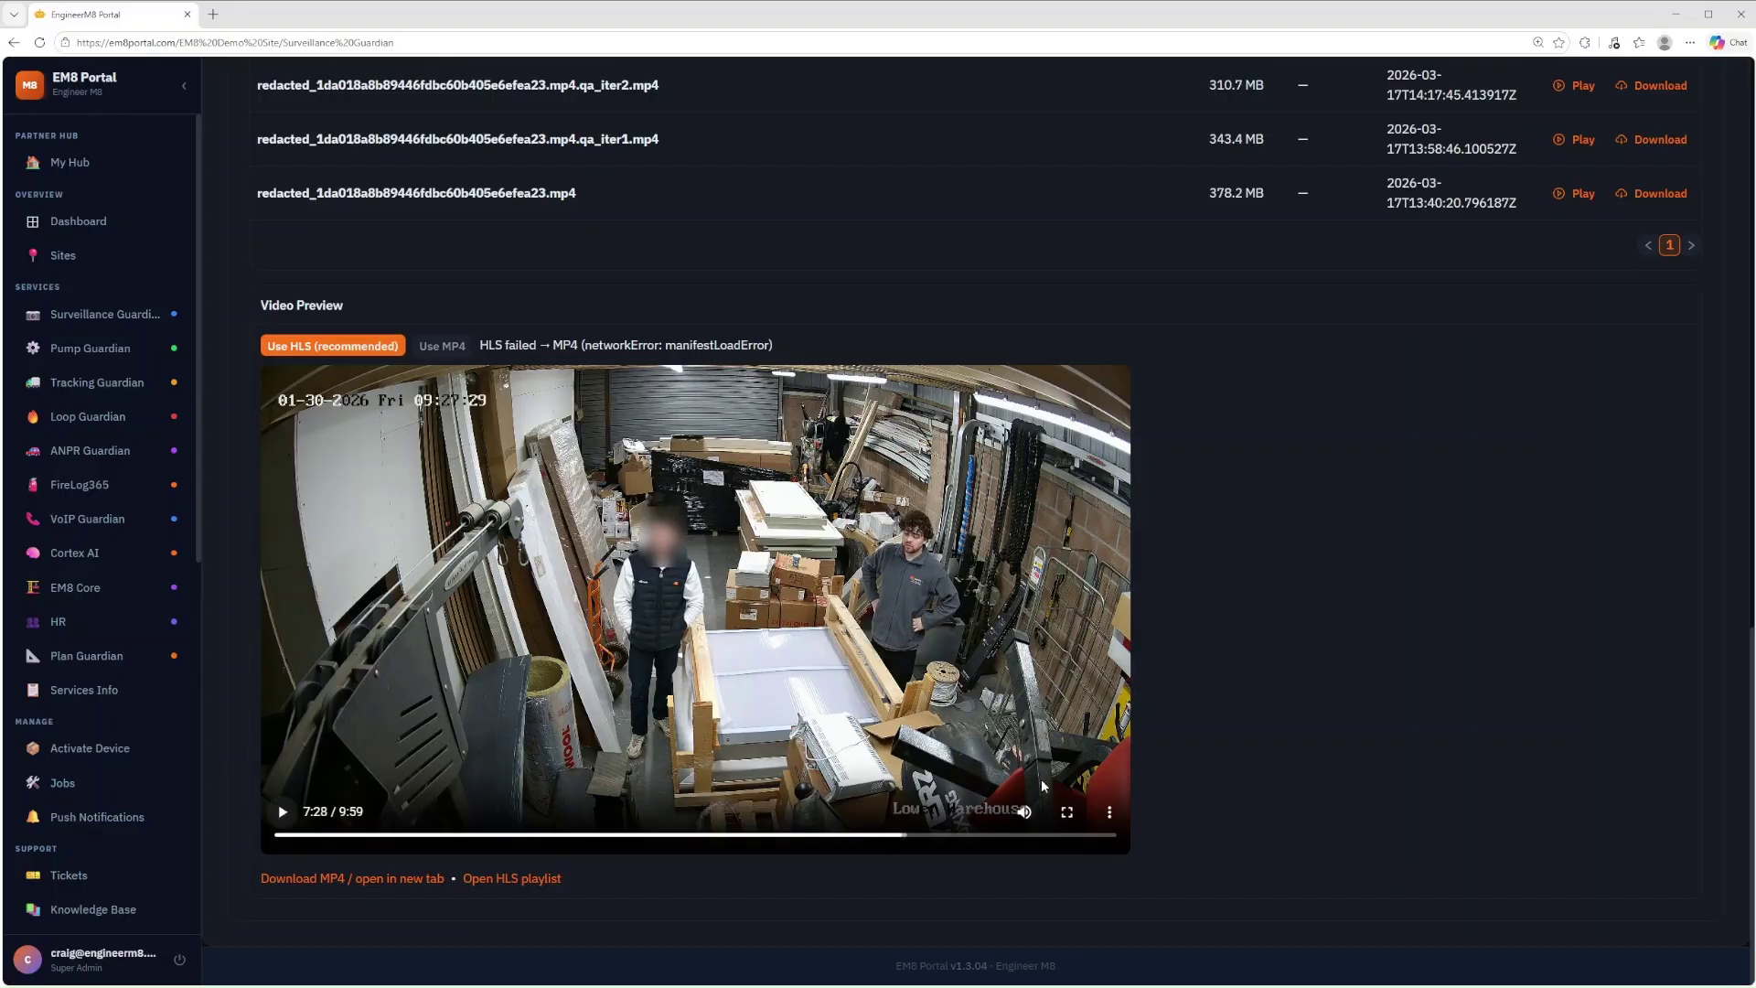
Step: View the paused redacted clip full screen to check the blurred face, exit full screen, and return to the redaction workflow overview
click(1066, 811)
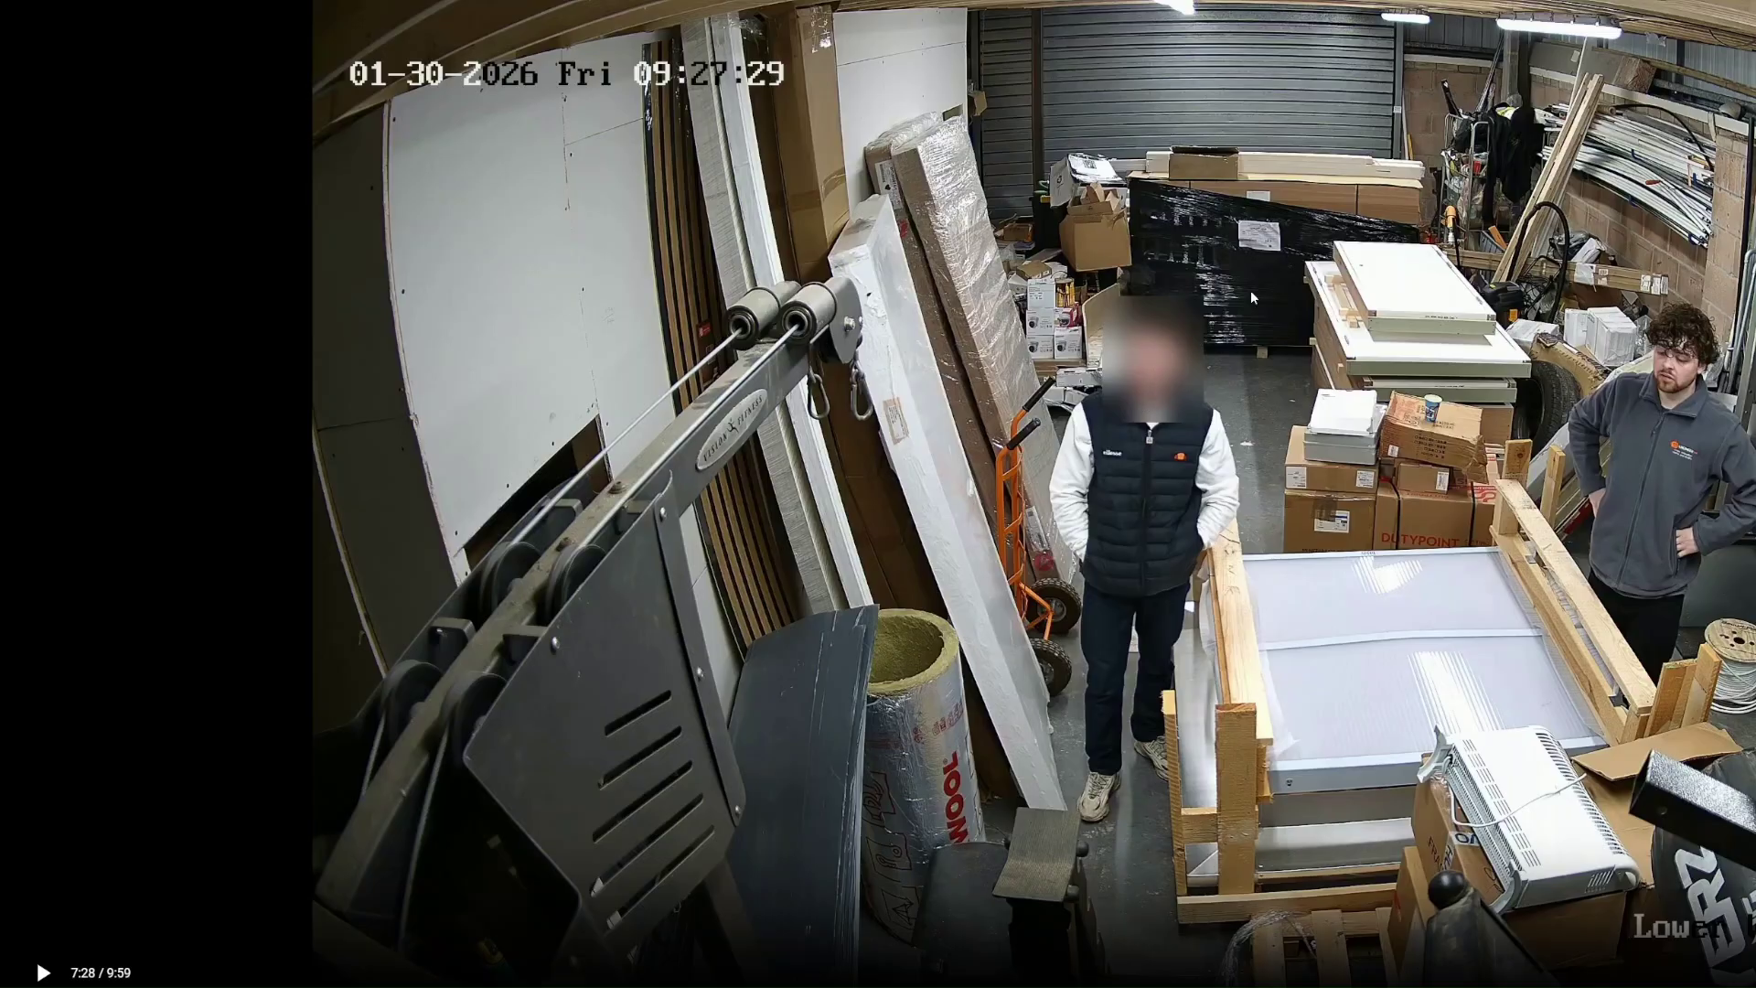
key(Escape)
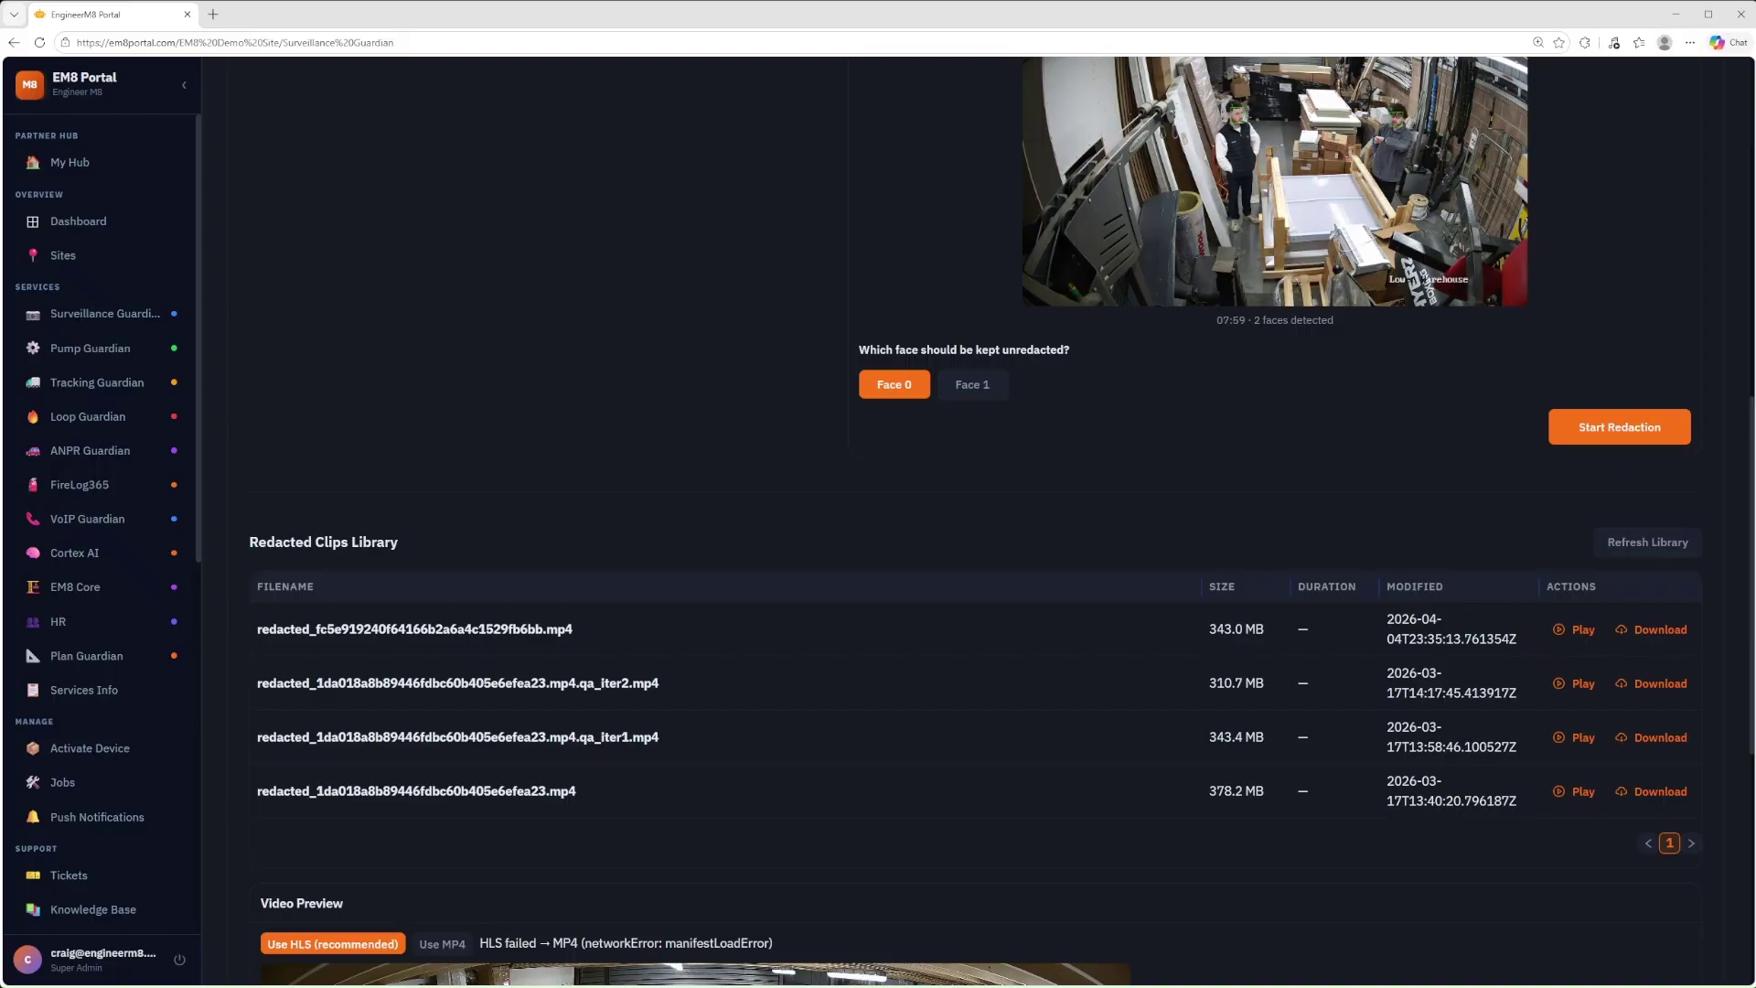
scroll(1113, 620, down, 7)
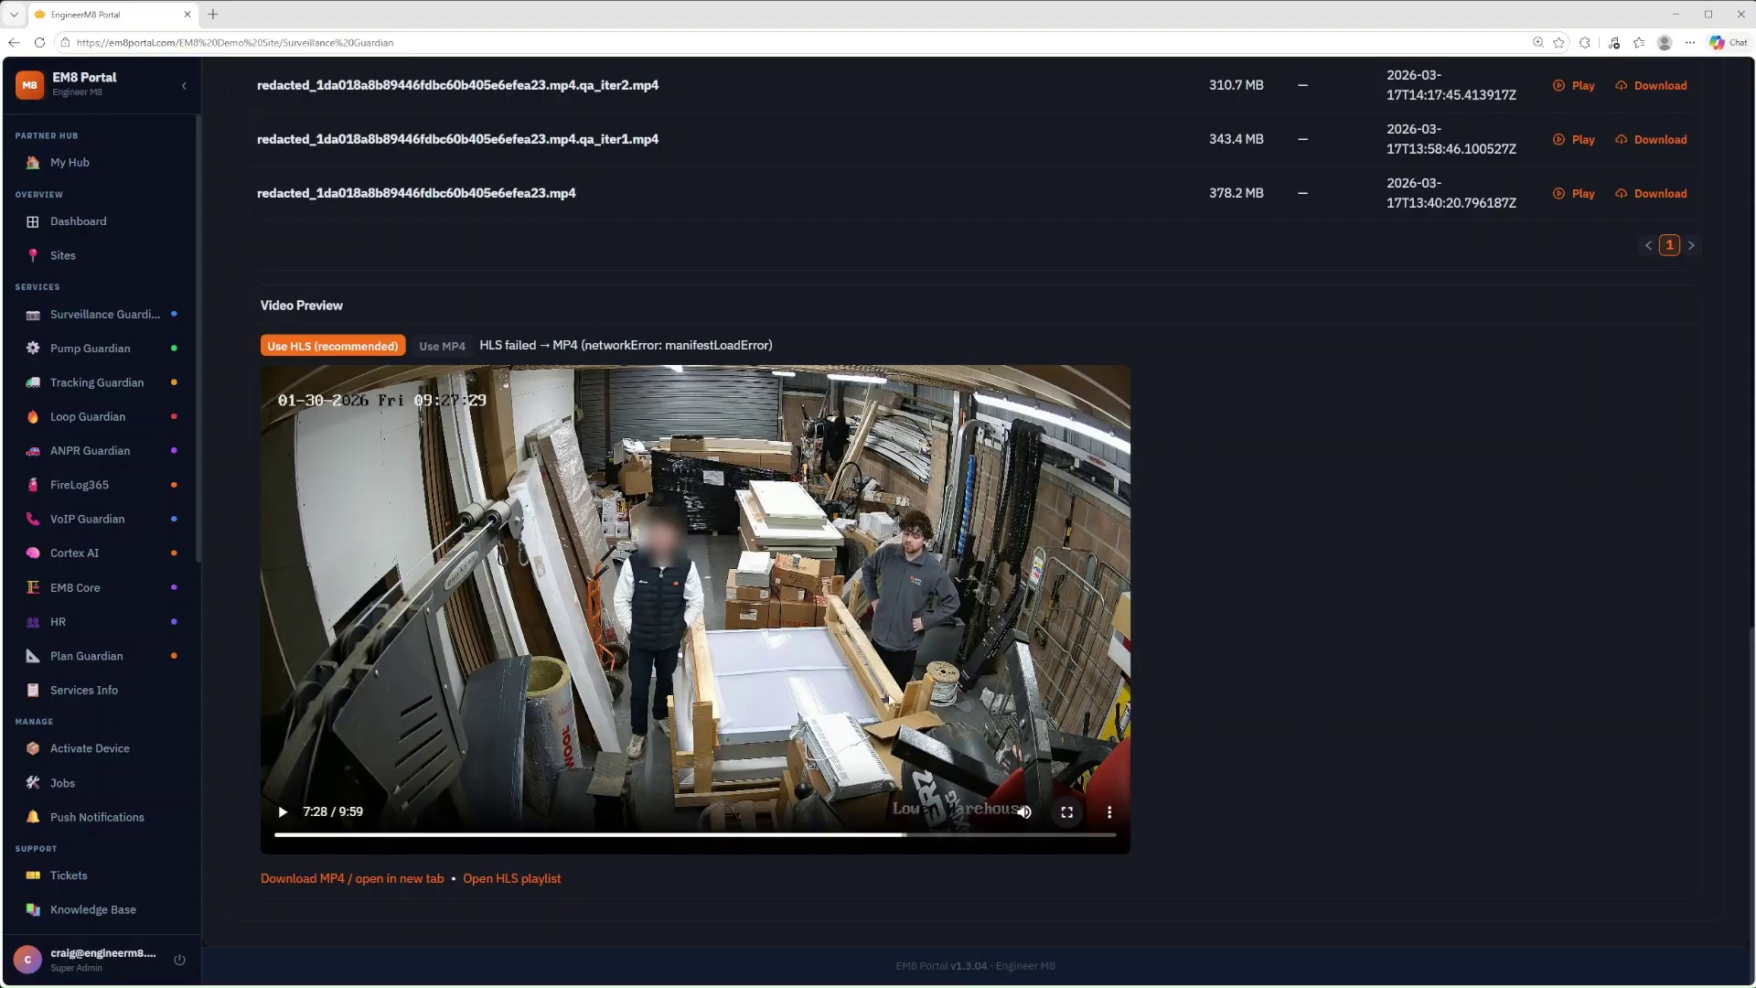
scroll(1292, 742, up, 10)
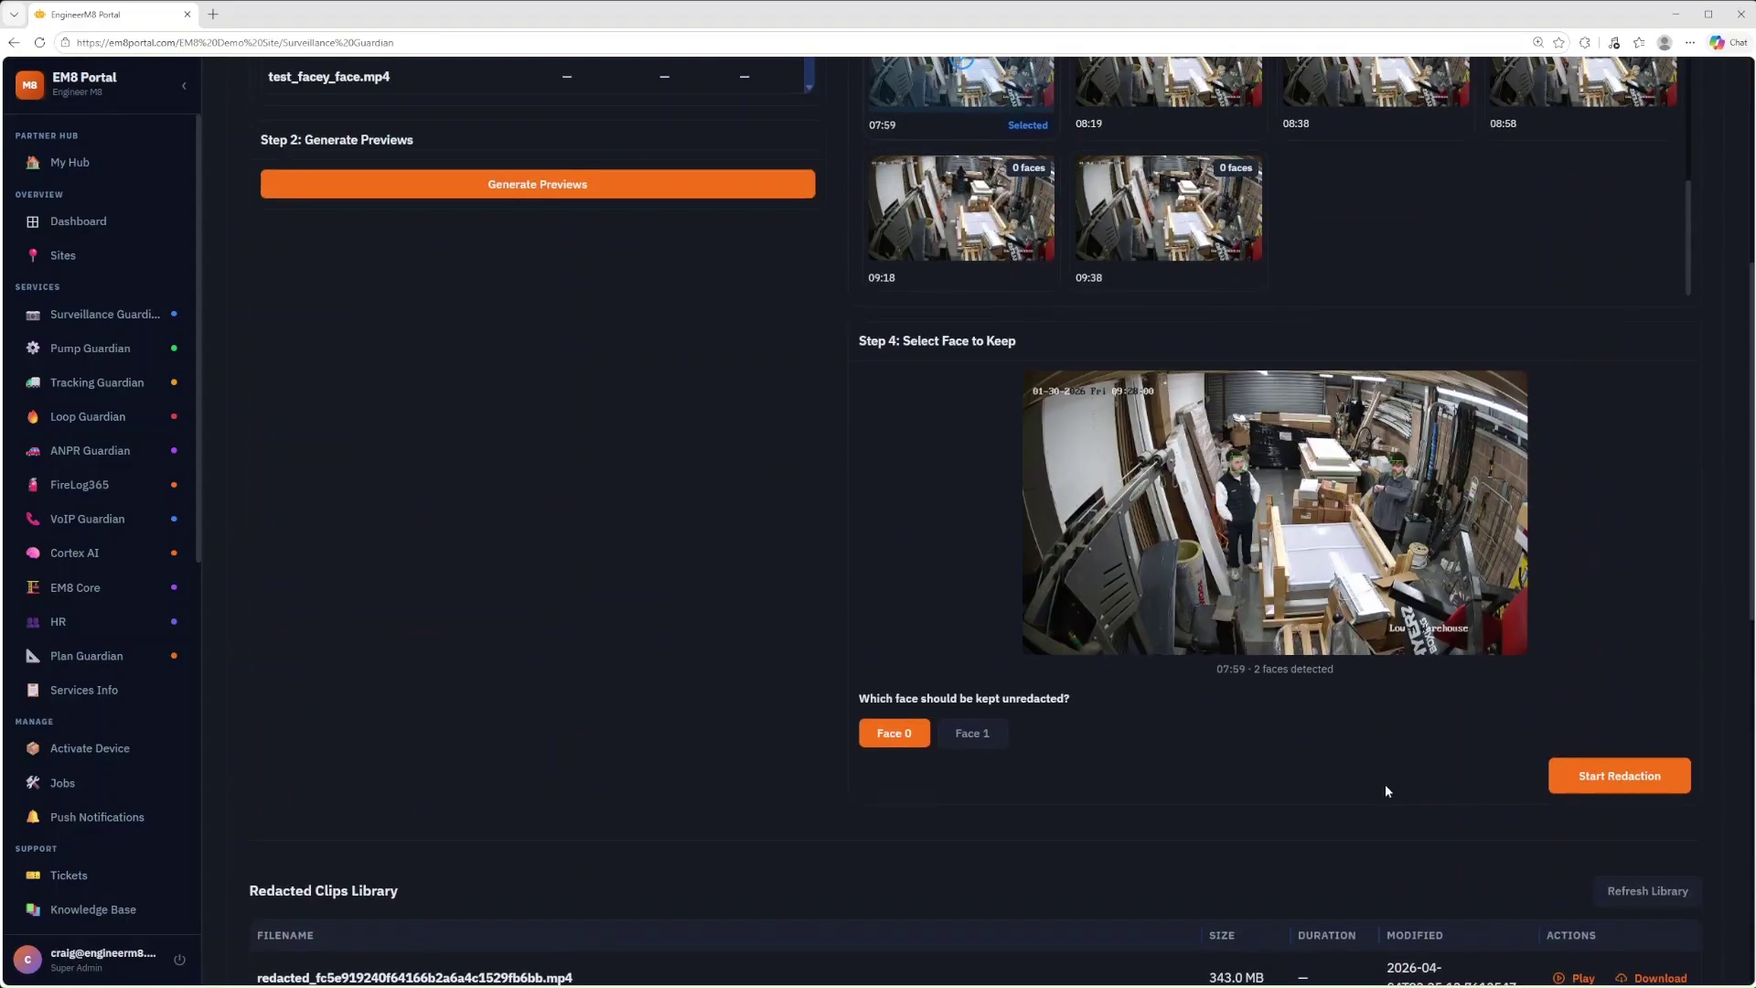
scroll(1385, 783, down, 5)
scroll(1384, 783, up, 11)
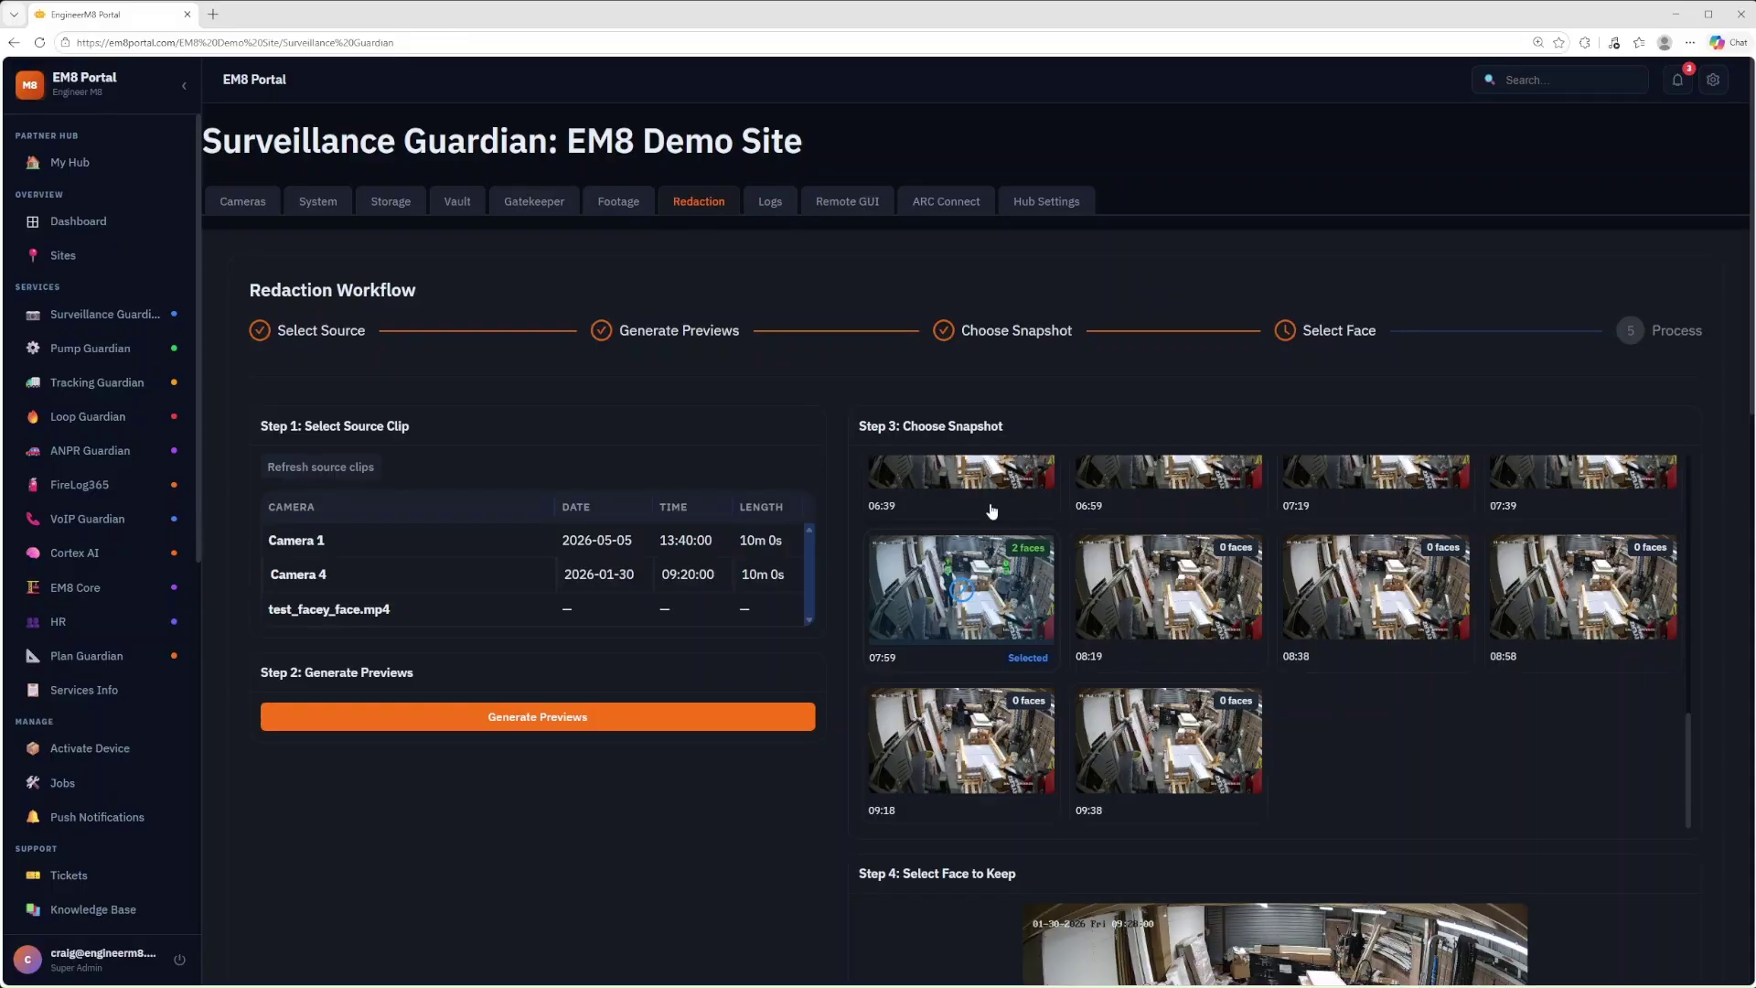
Step: Review the site's logs, covering device changes, Remote GUI sessions, footage requests, redaction requests and admin password requests
click(778, 210)
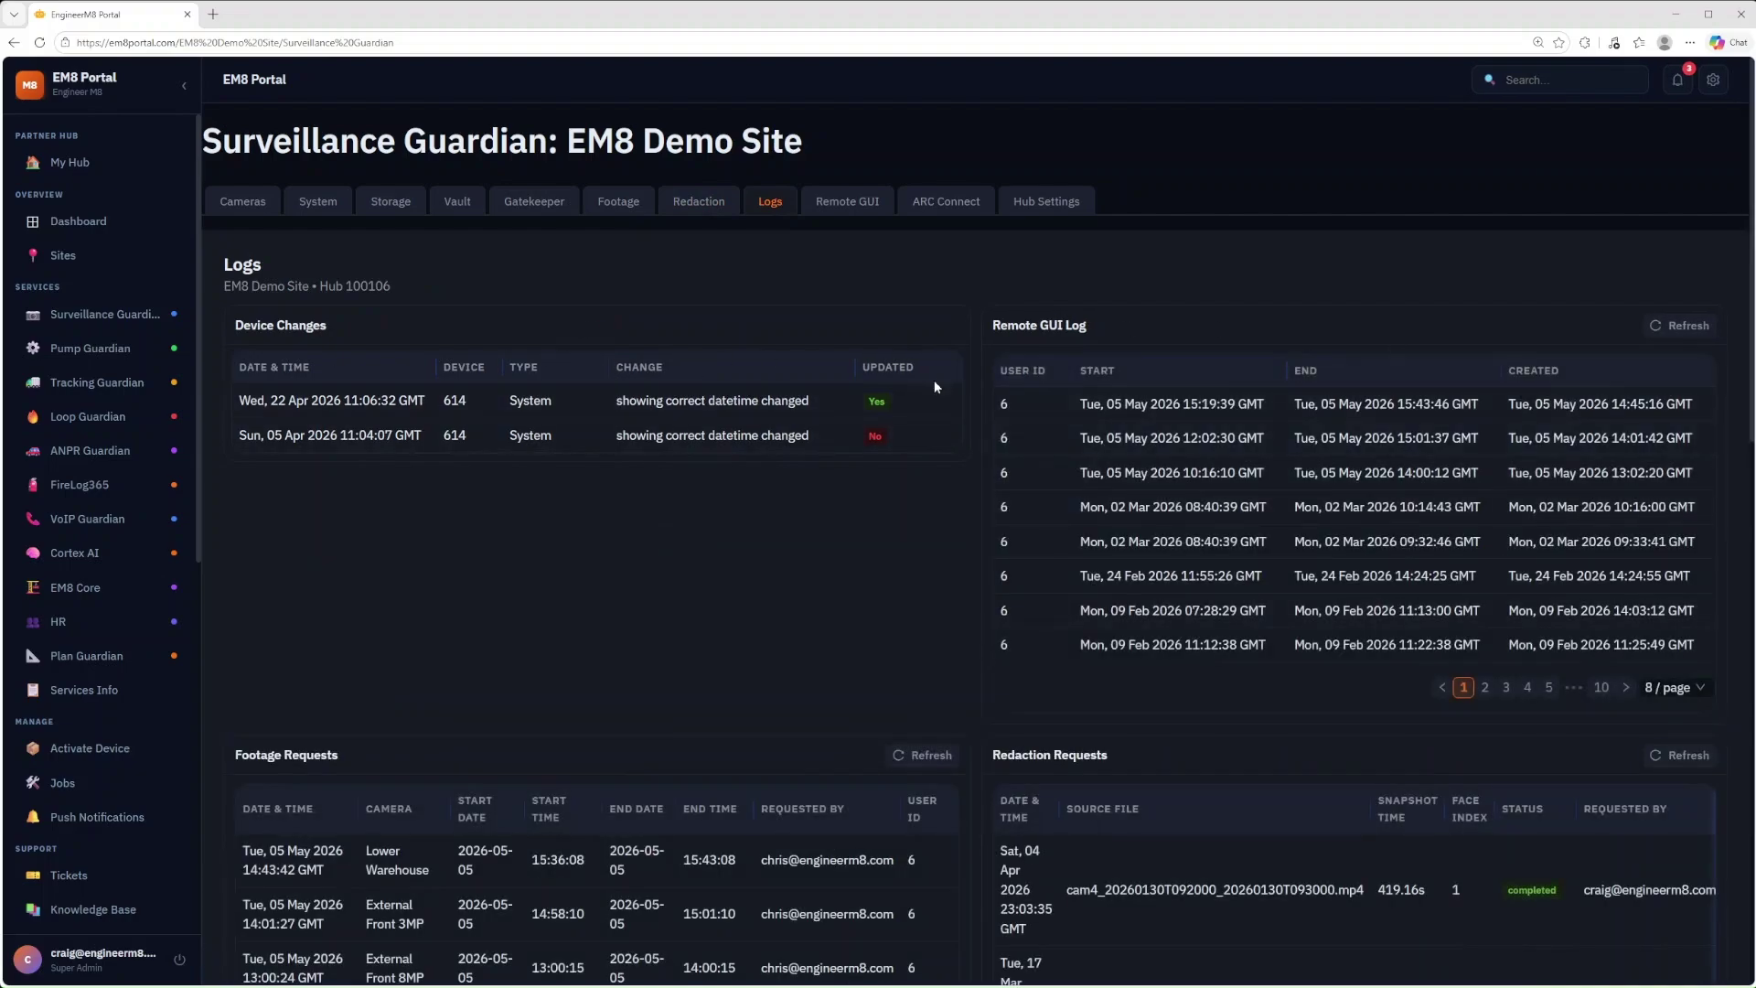
scroll(498, 641, down, 3)
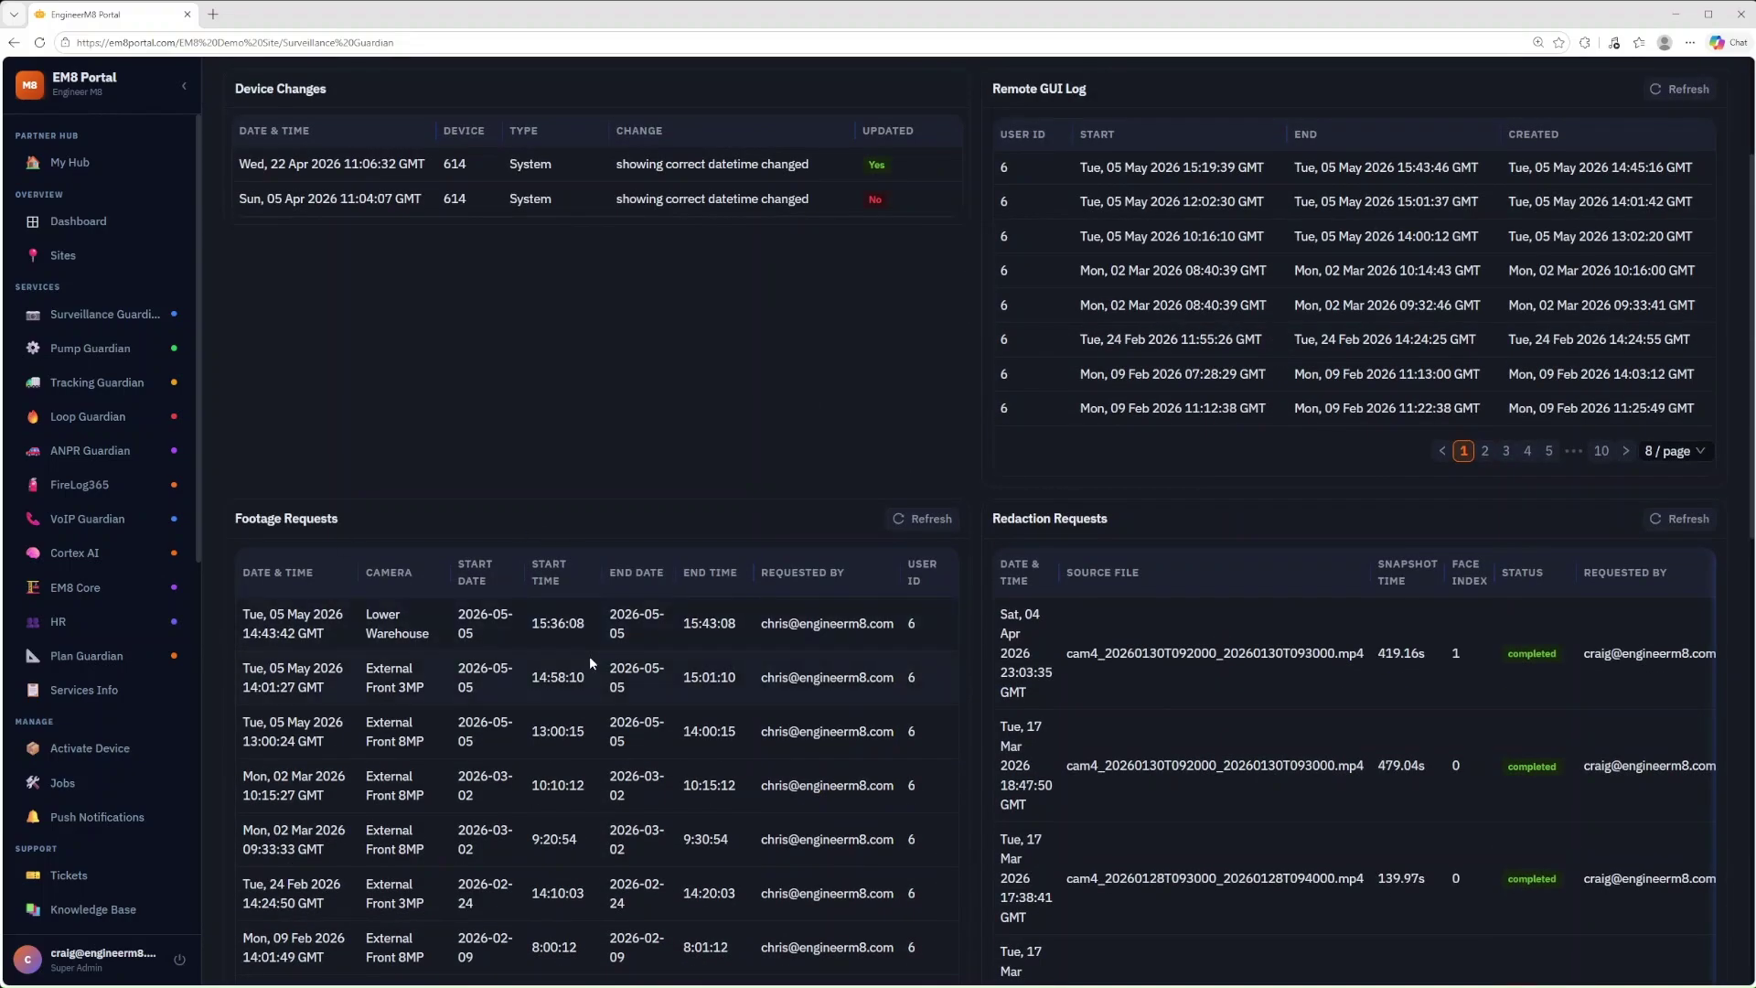
scroll(589, 655, down, 7)
scroll(1216, 285, up, 4)
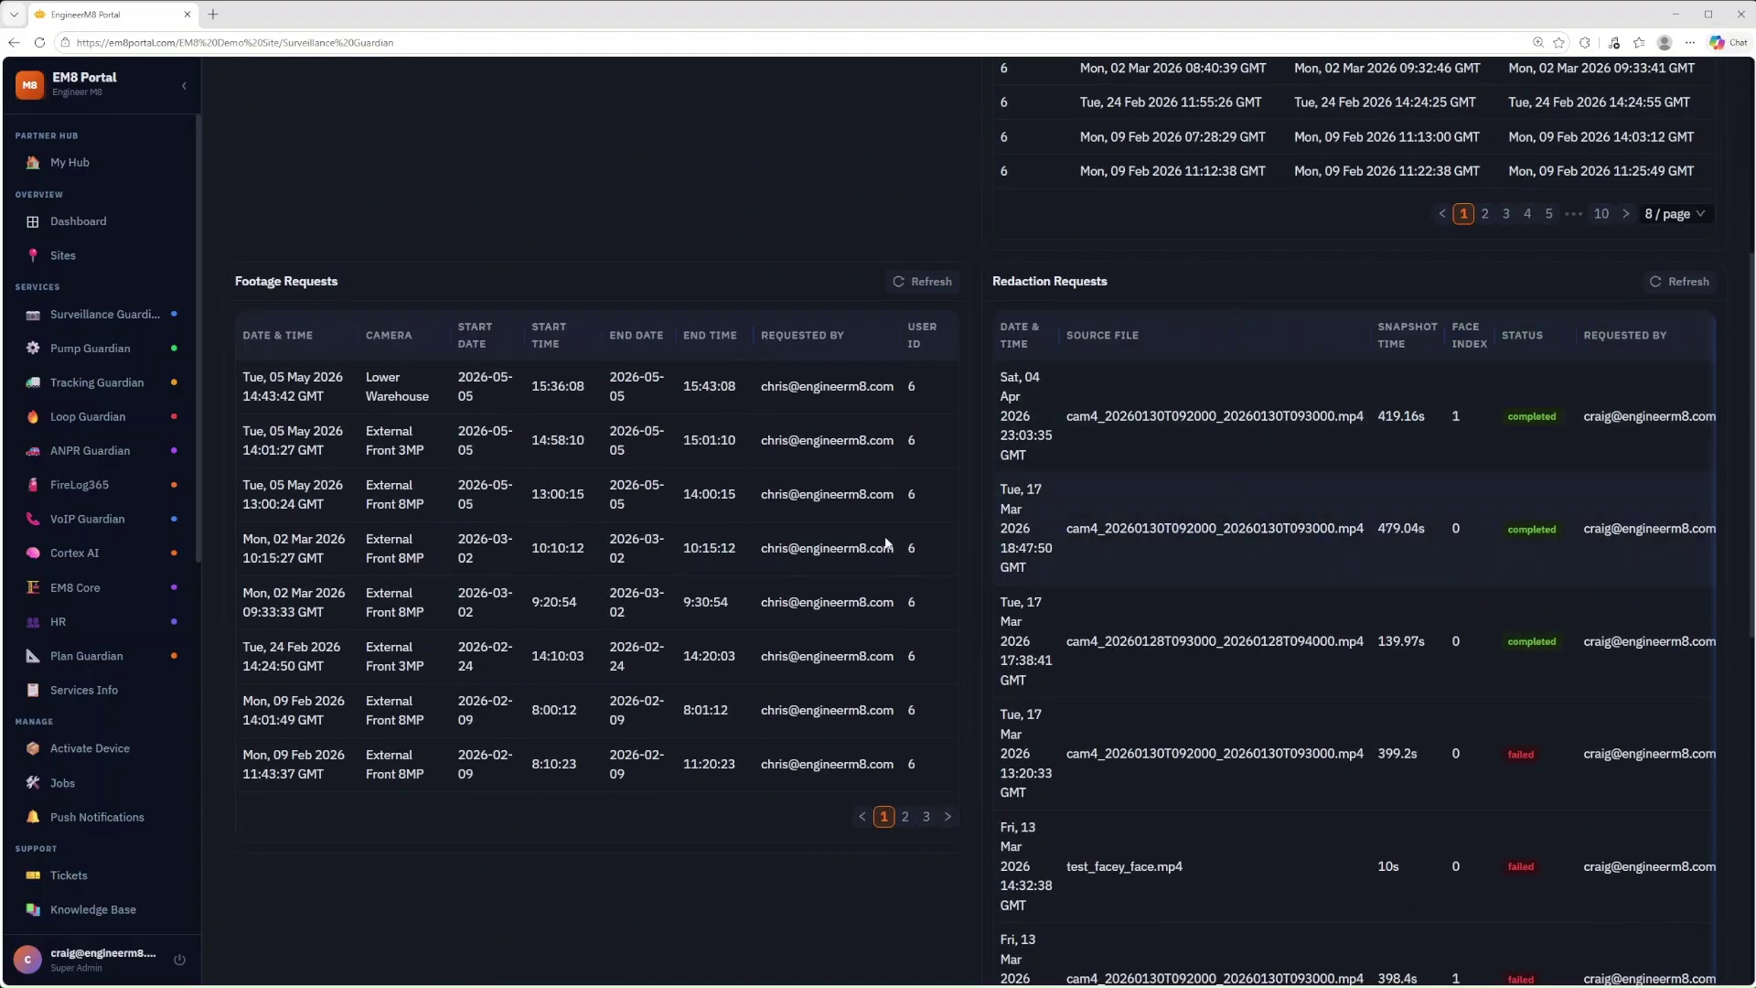
scroll(885, 545, down, 10)
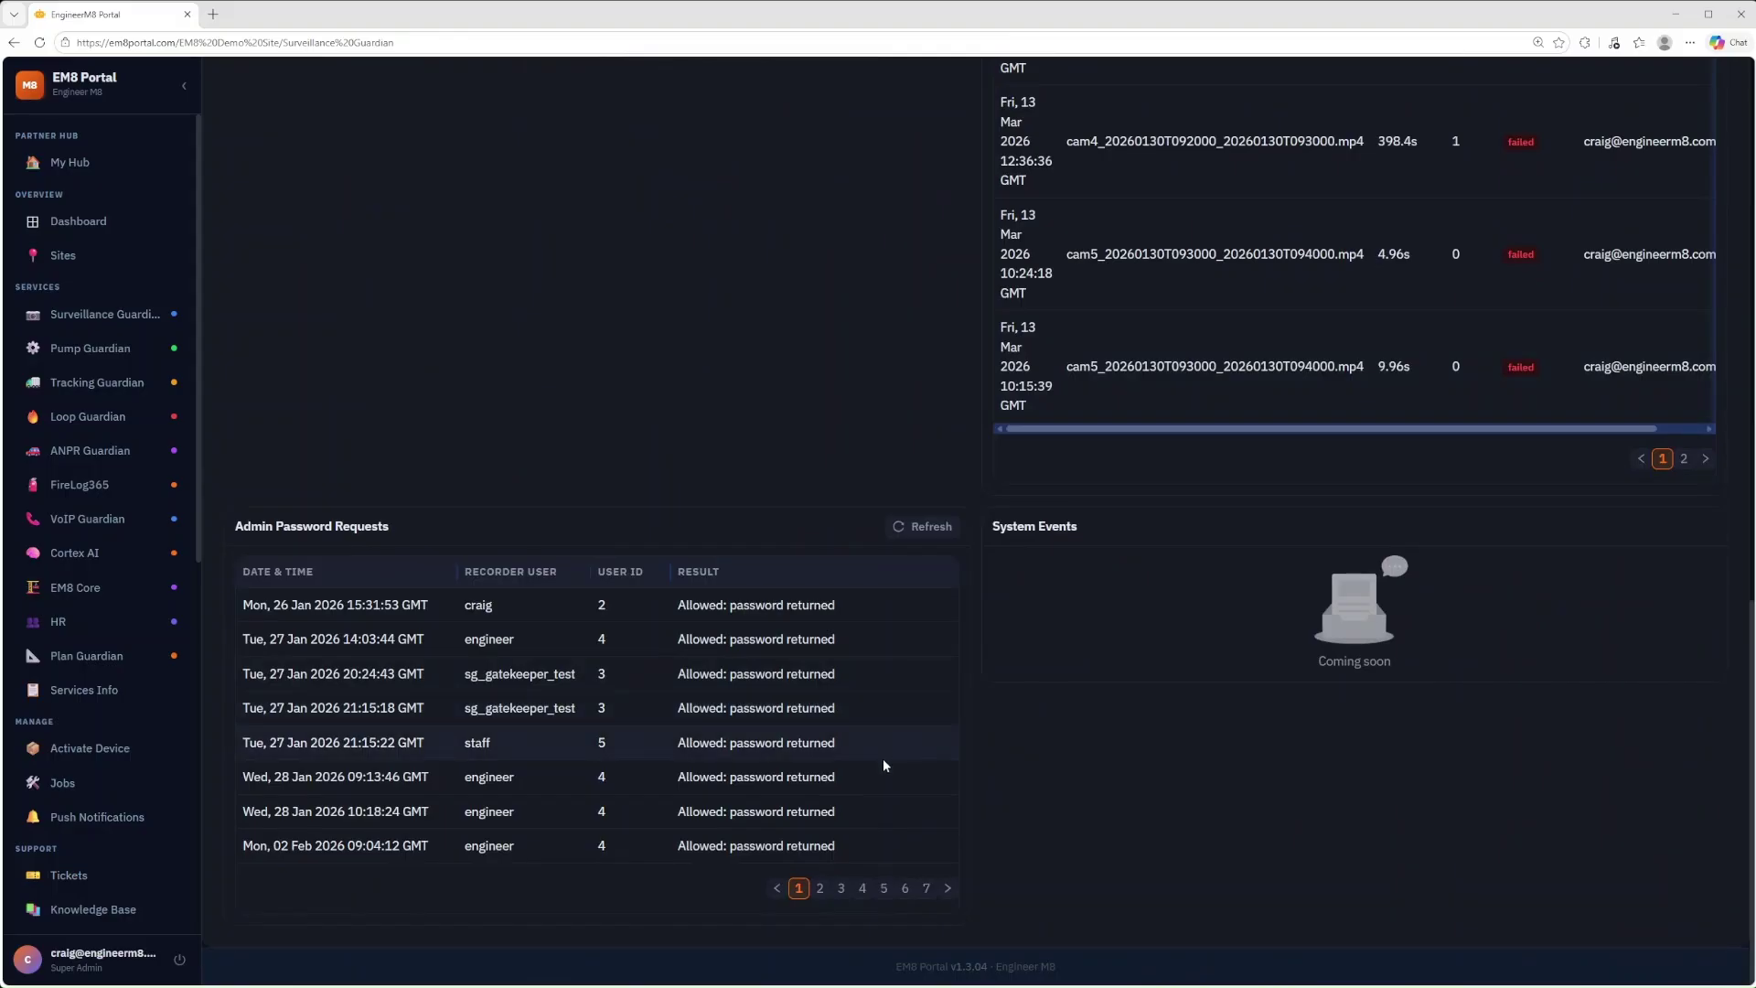
scroll(884, 762, up, 15)
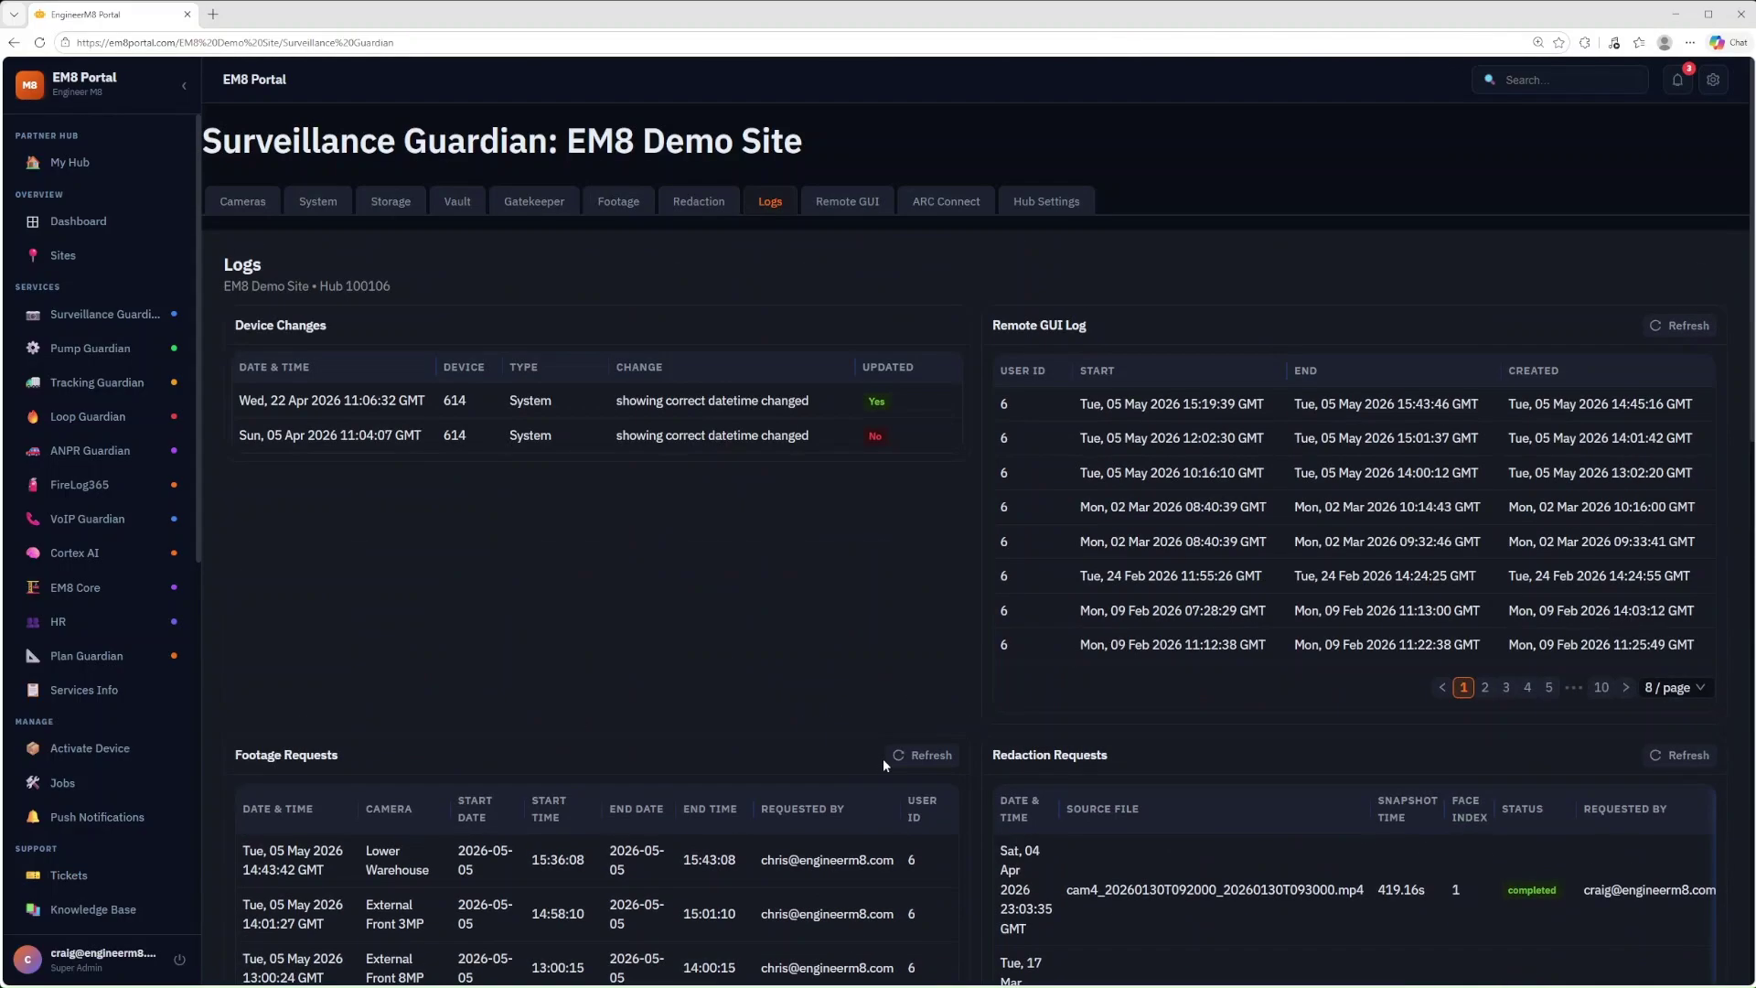
Step: Open the Remote GUI of the site's recorder to view its Hikvision login page, and close that page again
scroll(883, 760, down, 3)
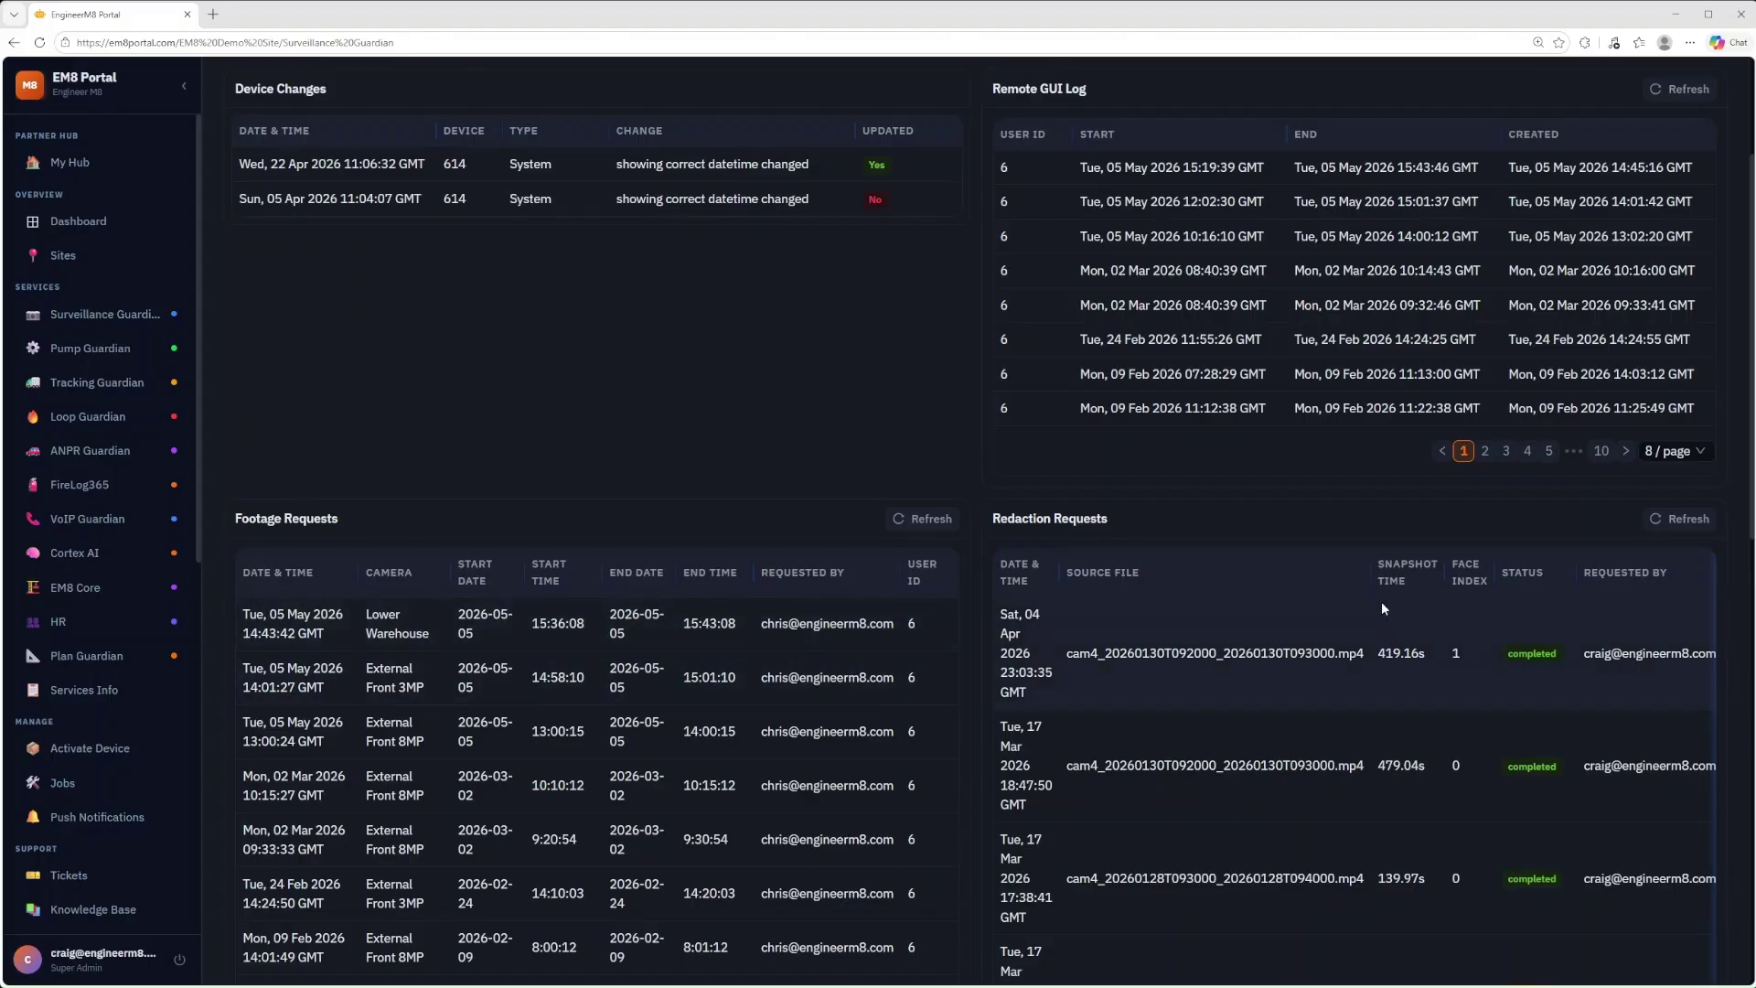
scroll(1116, 684, up, 3)
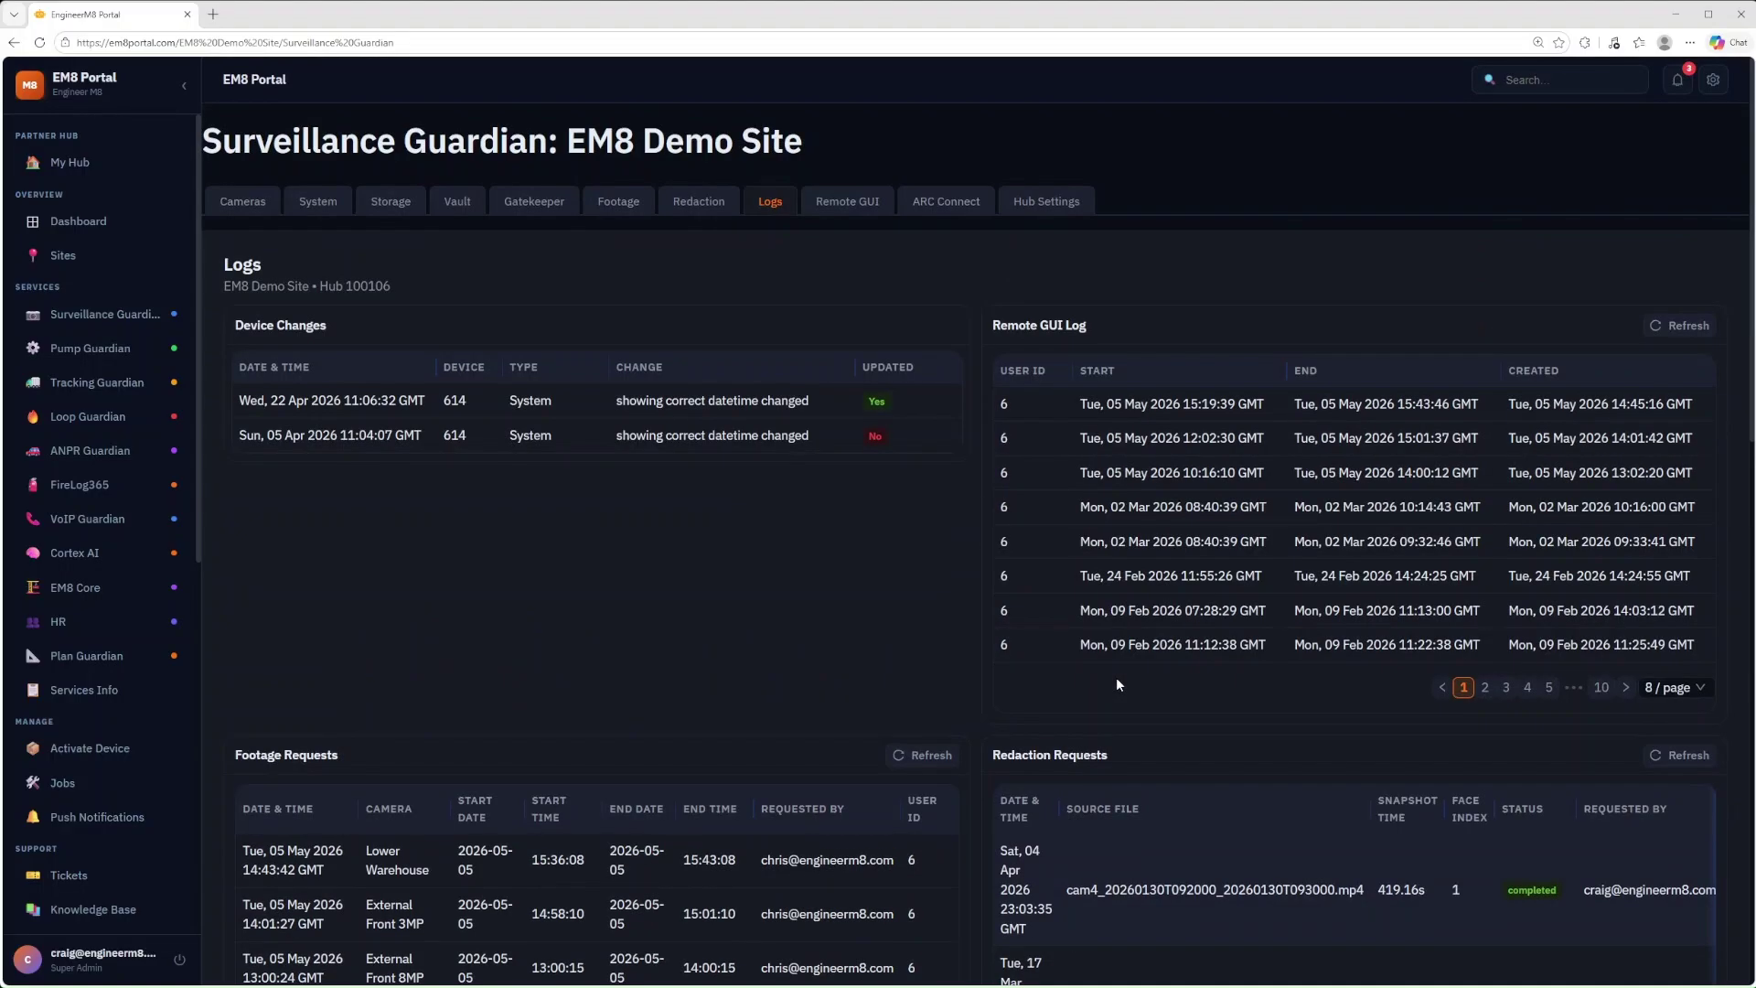
click(856, 203)
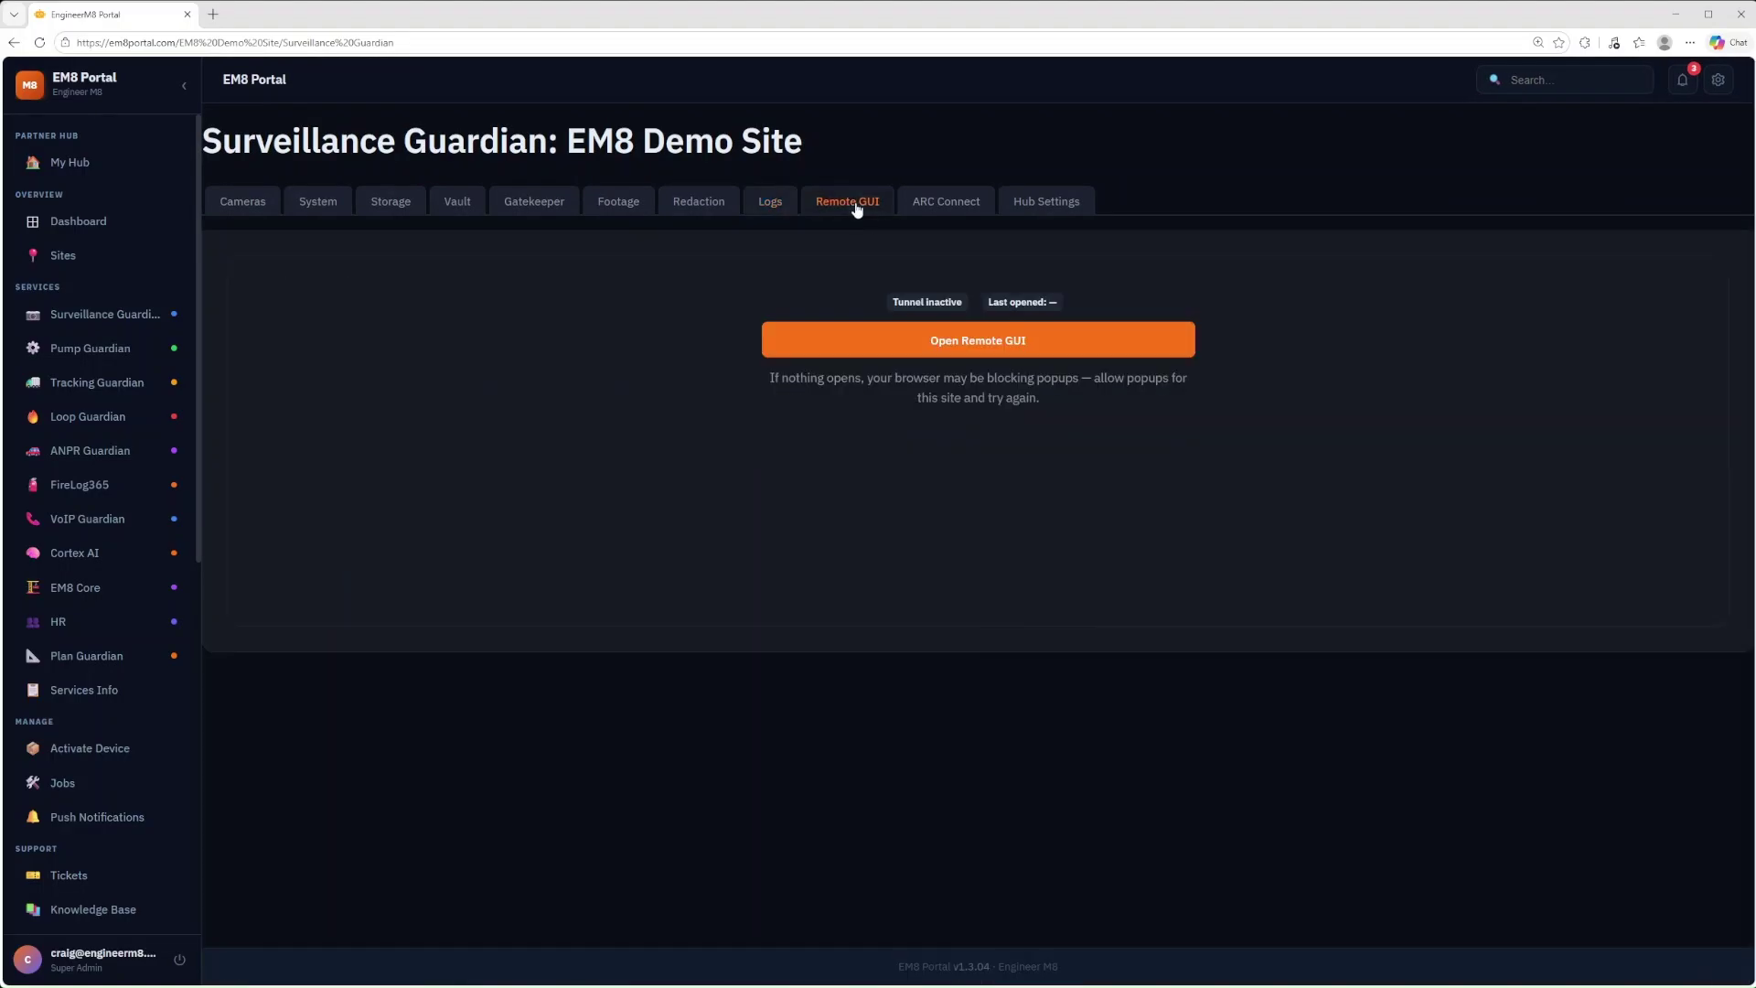
click(961, 342)
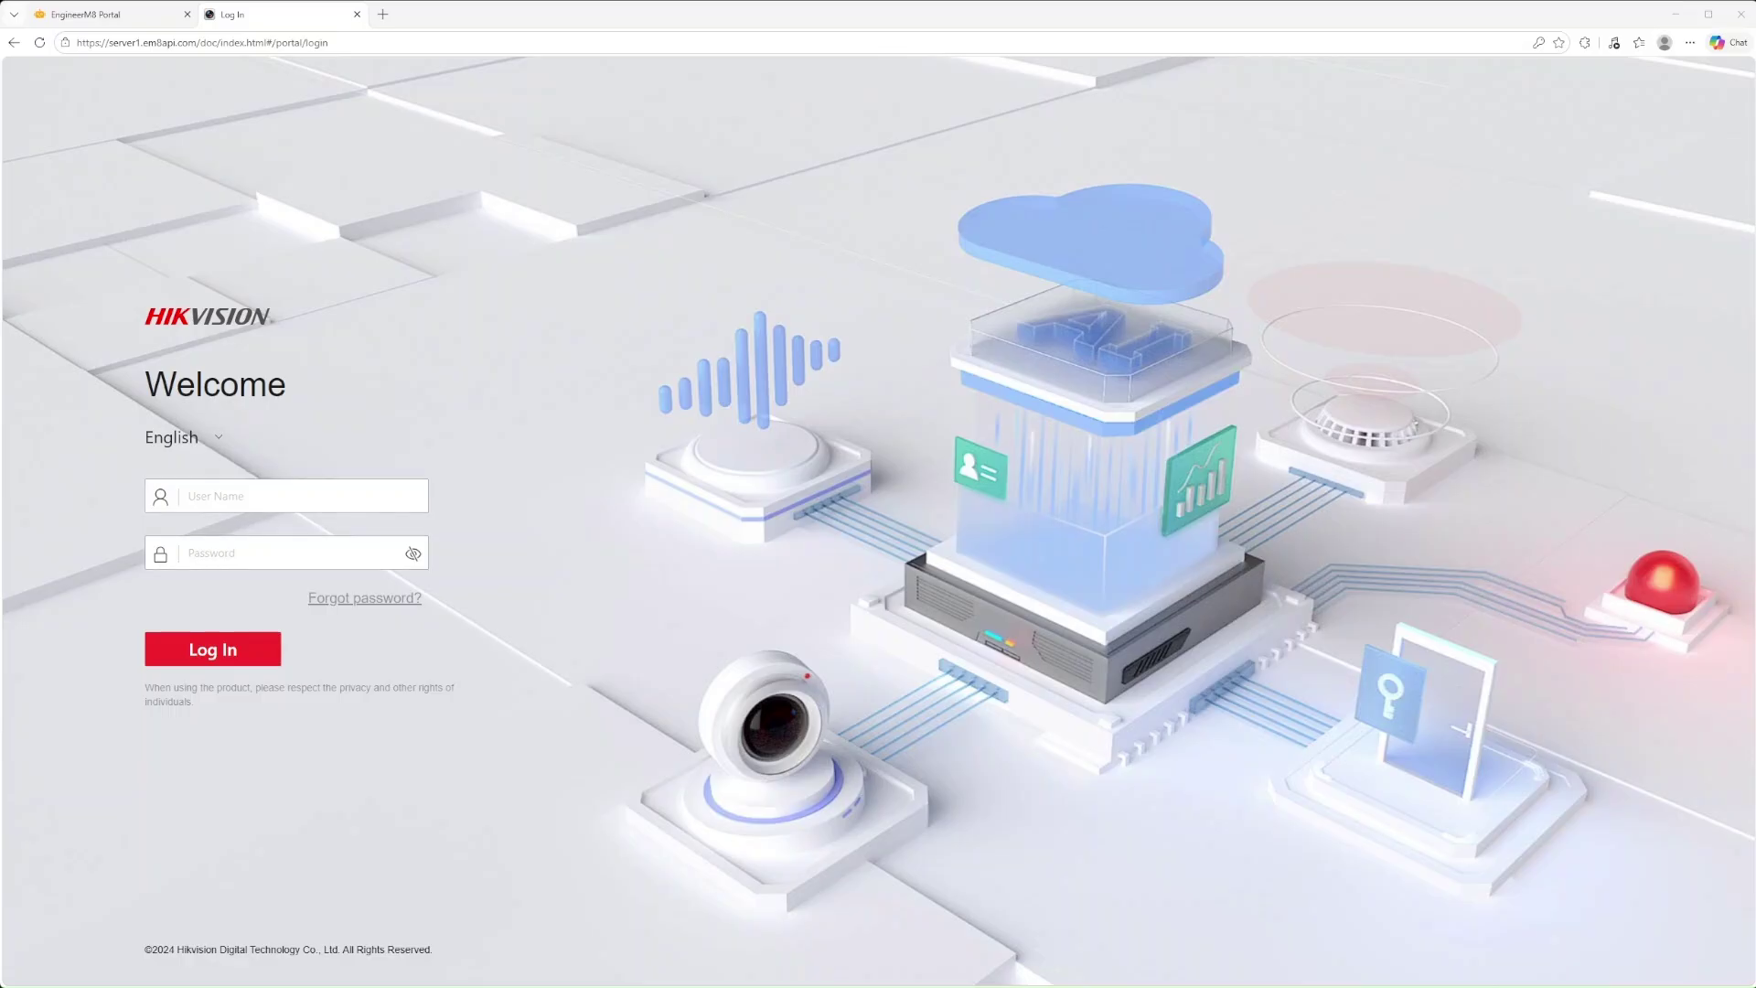
click(219, 495)
click(335, 447)
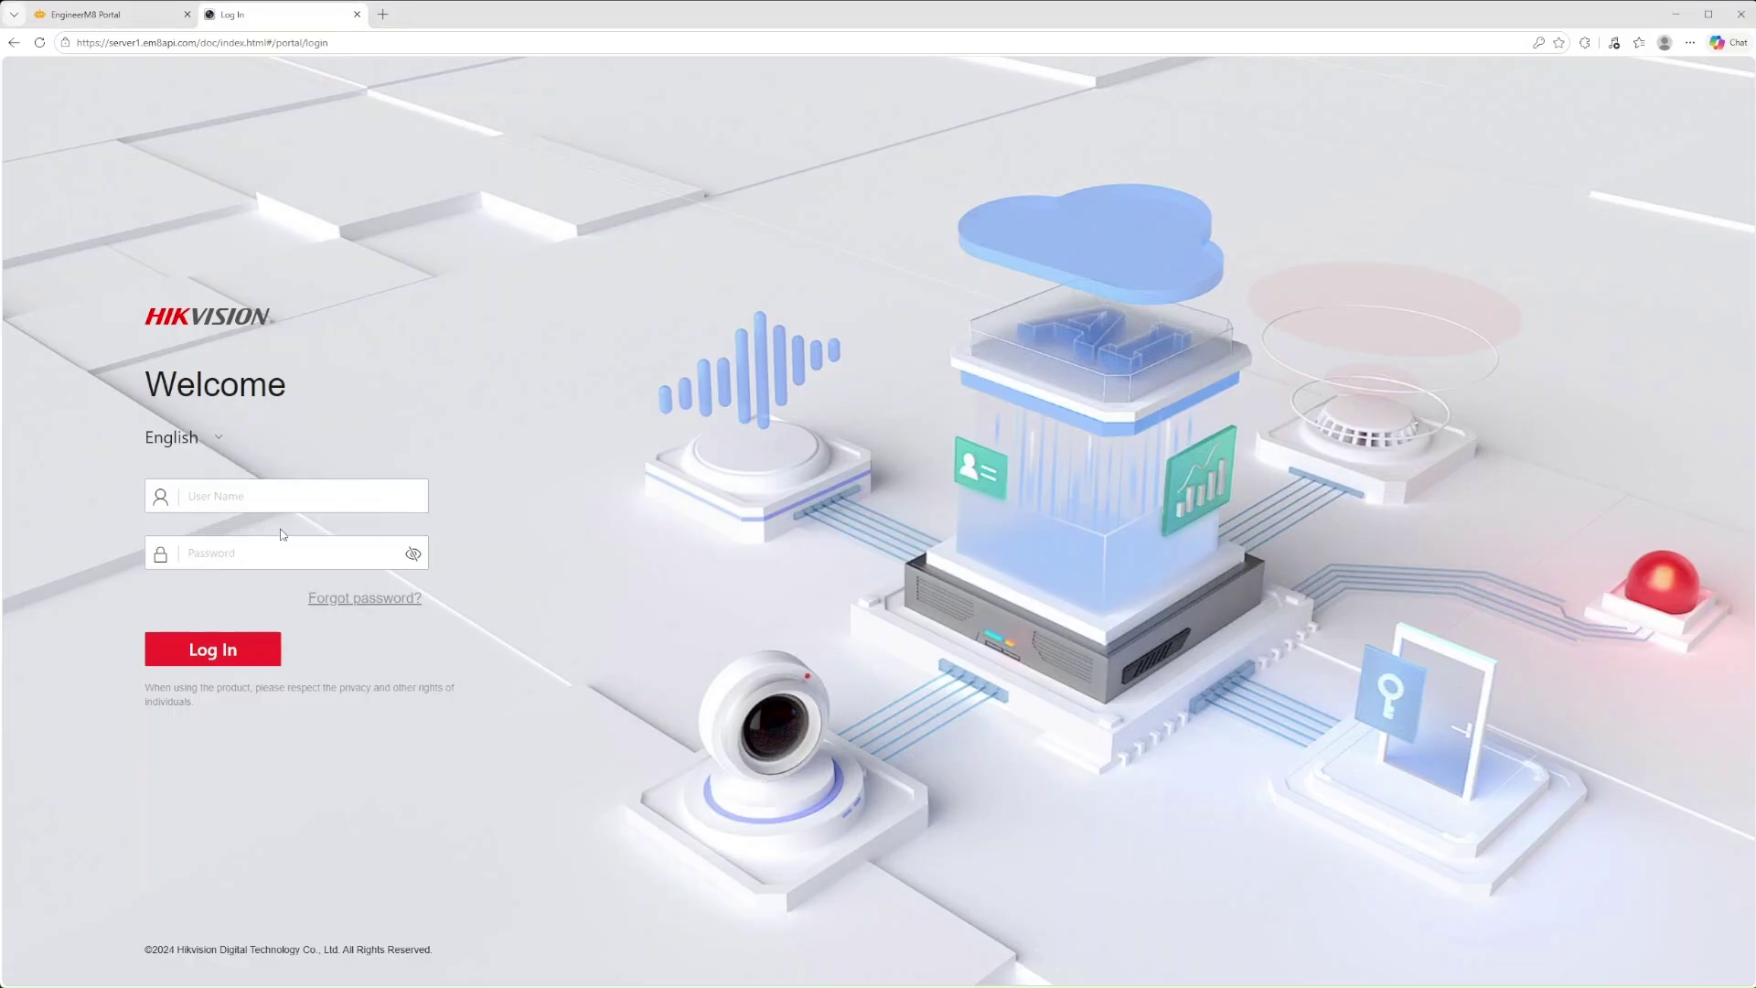
click(356, 14)
Step: Disable ARC access for the site in ARC Connect and confirm the disconnection of the alarm receiving centre
click(948, 203)
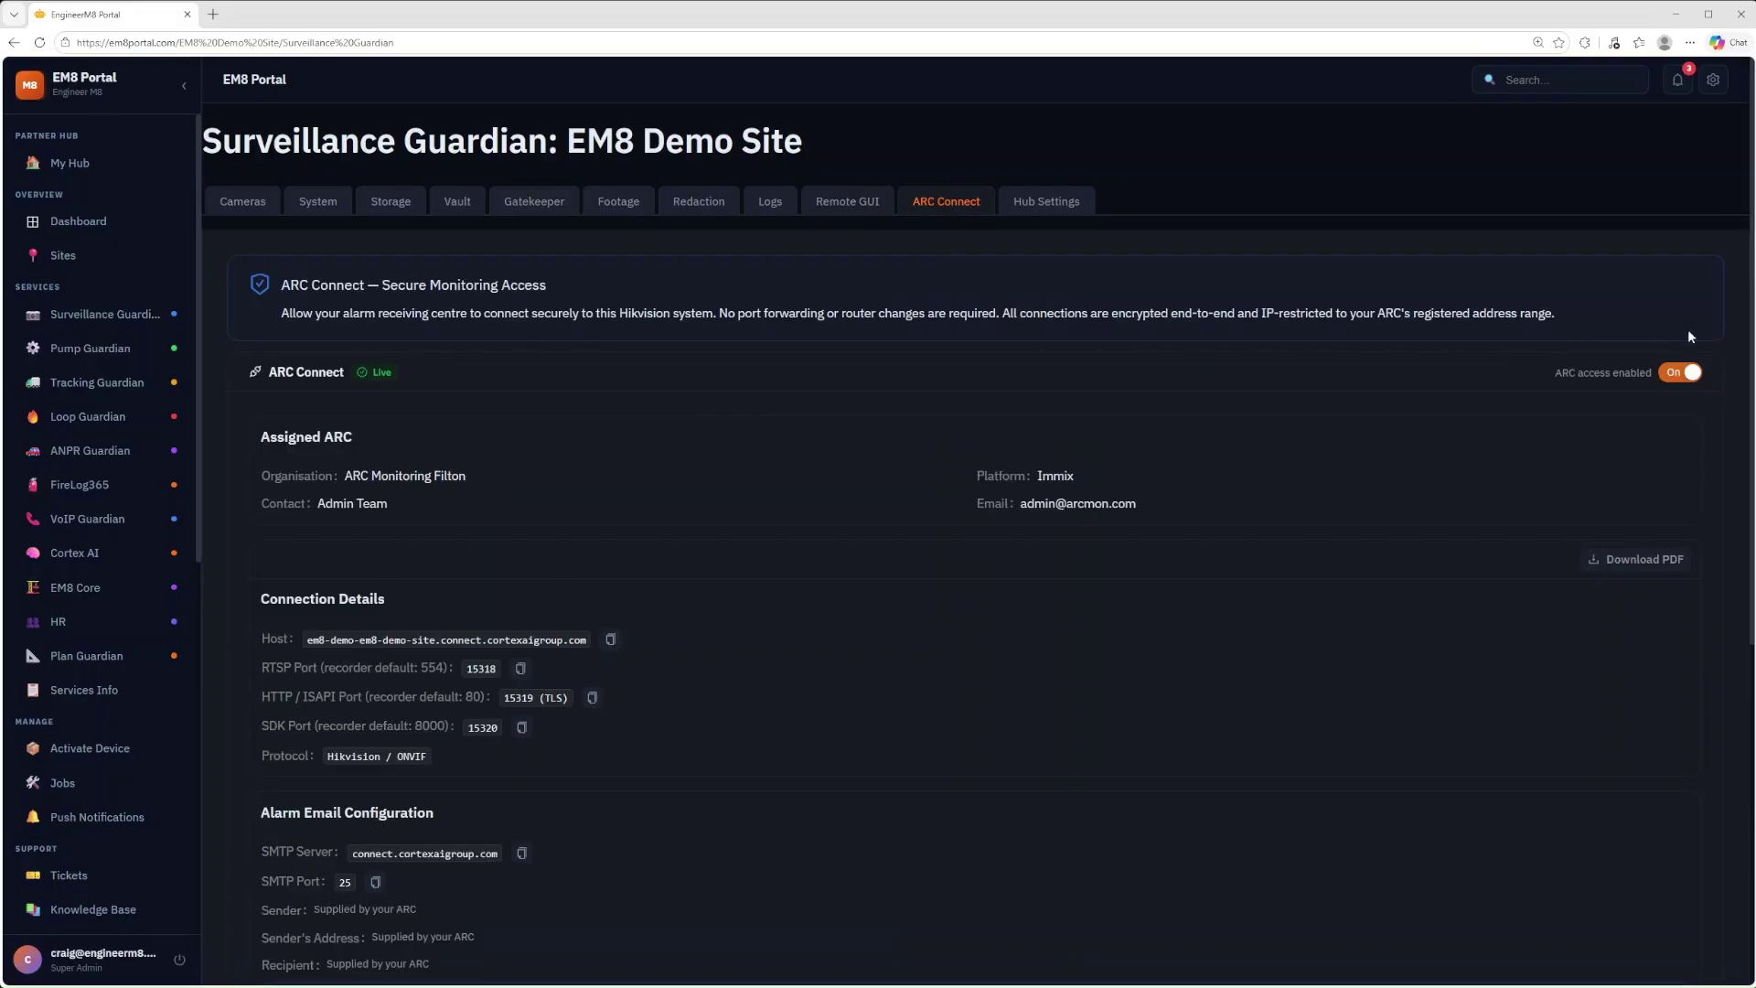
click(1683, 373)
click(1013, 278)
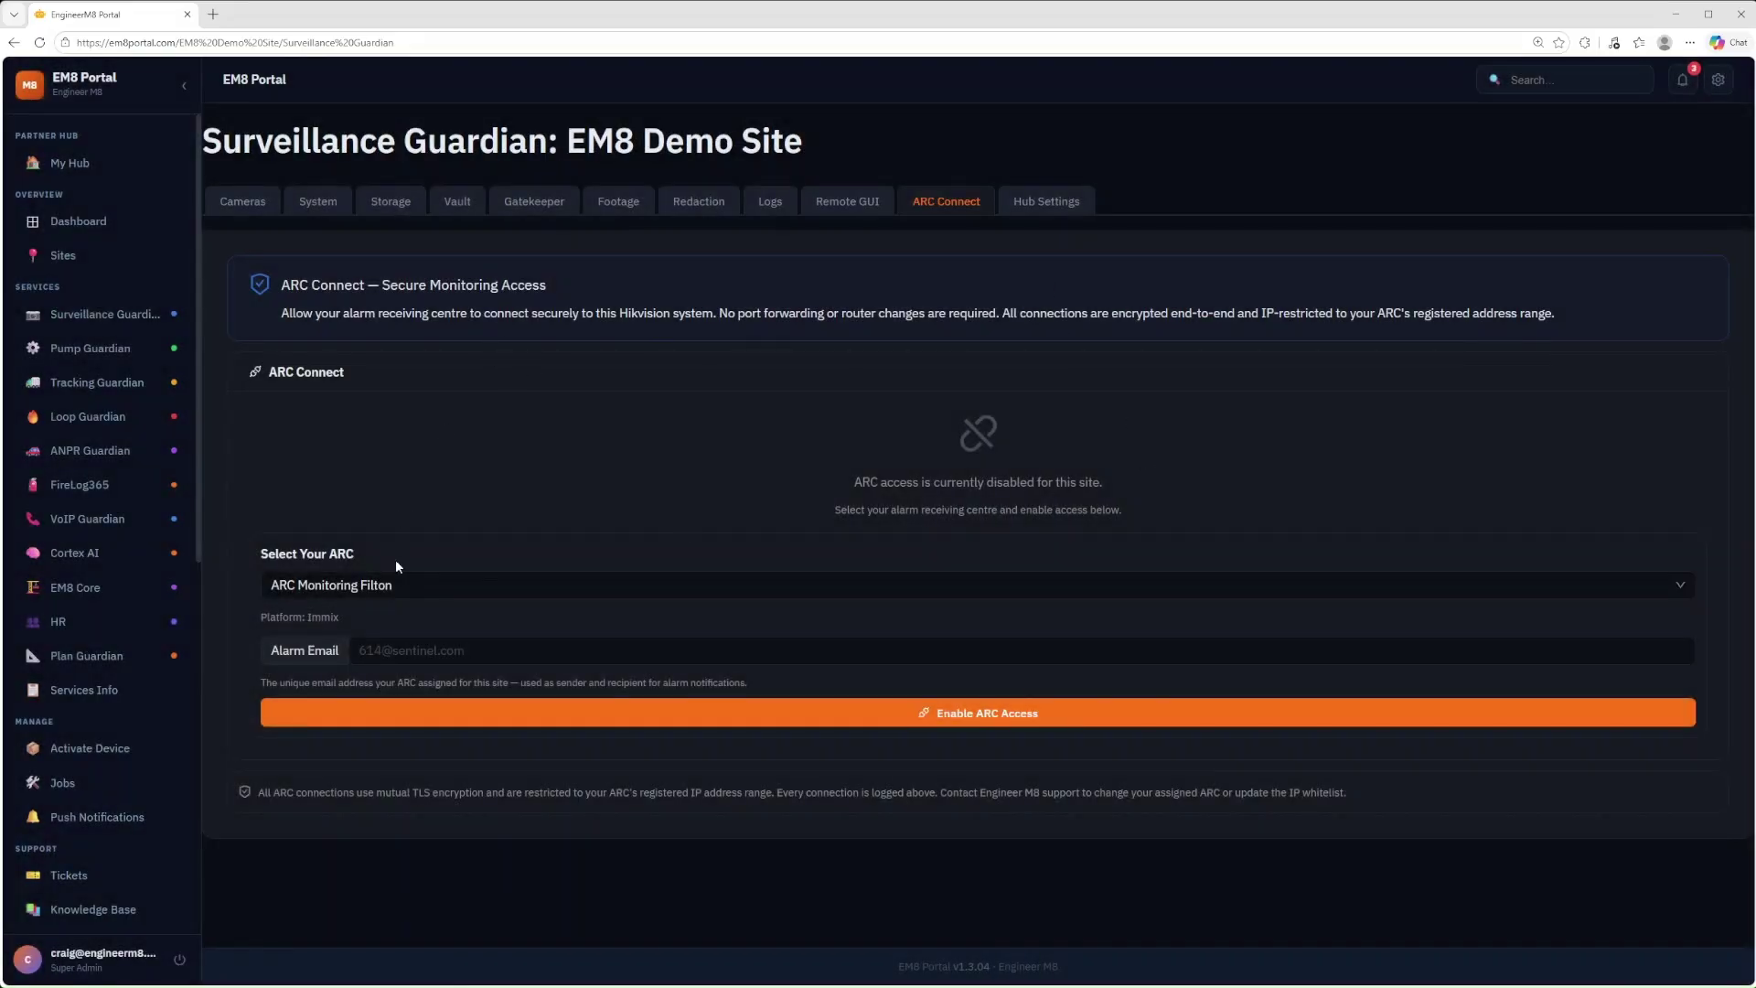
Step: Select ARC Monitoring Filton as the alarm receiving centre and enable ARC access for the site
click(430, 583)
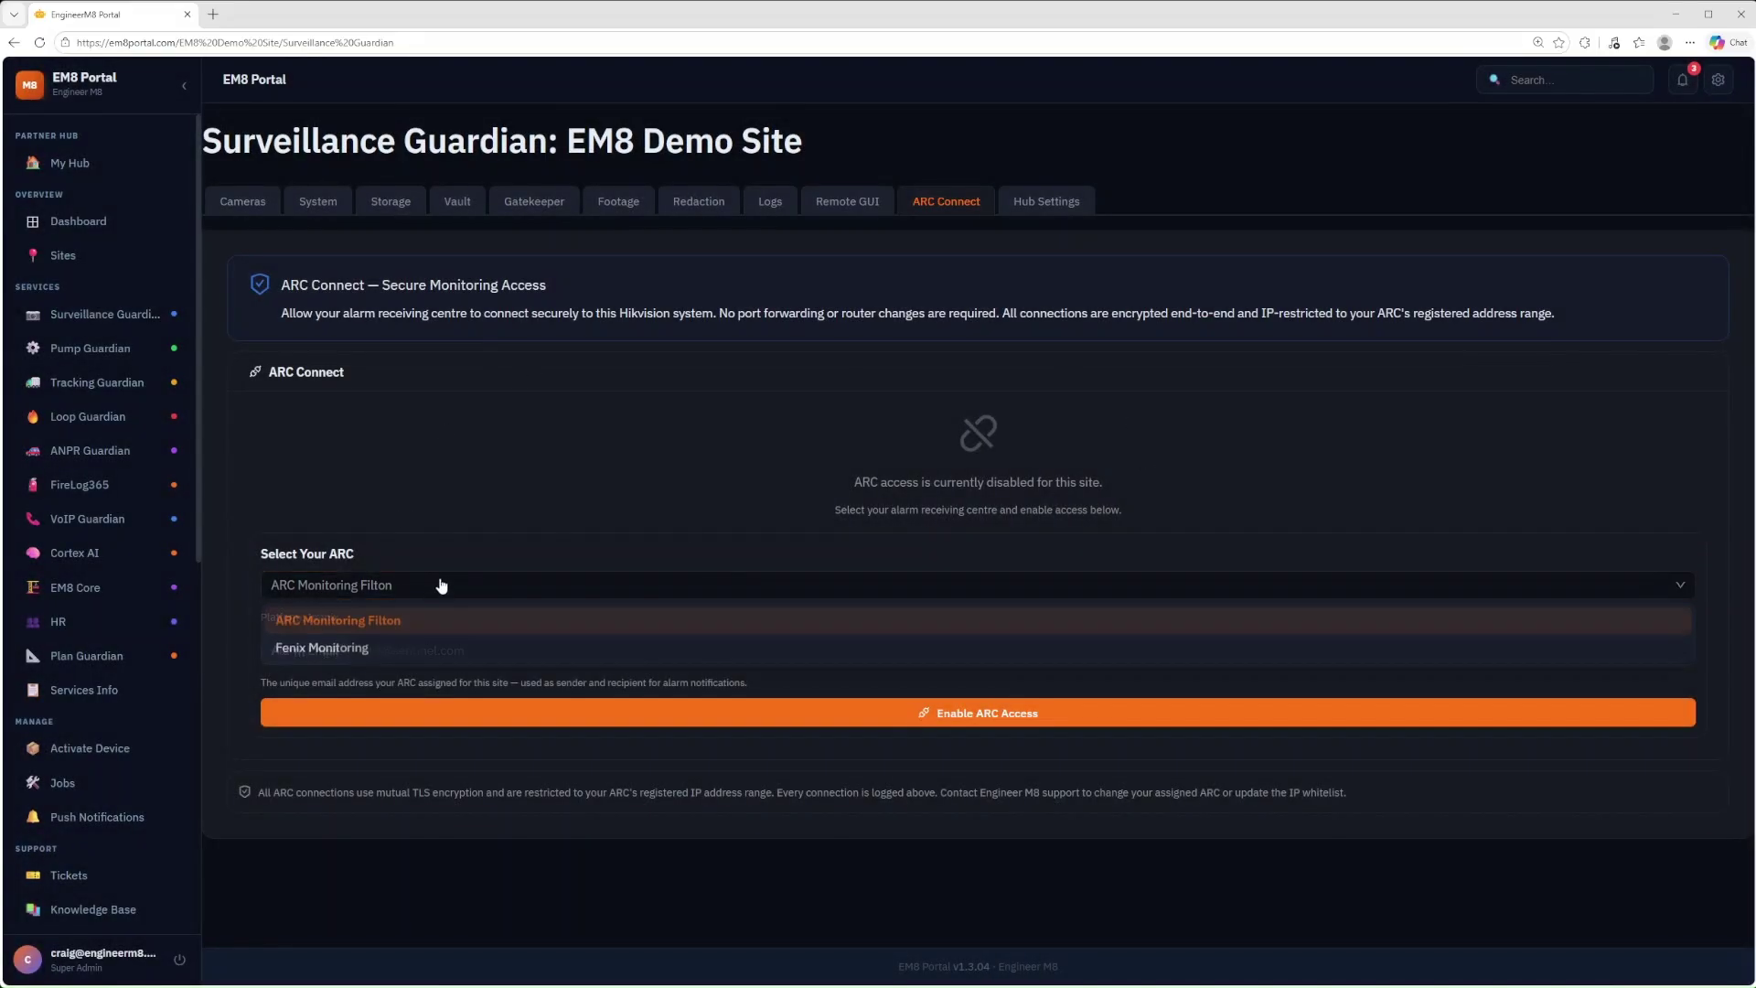
click(347, 624)
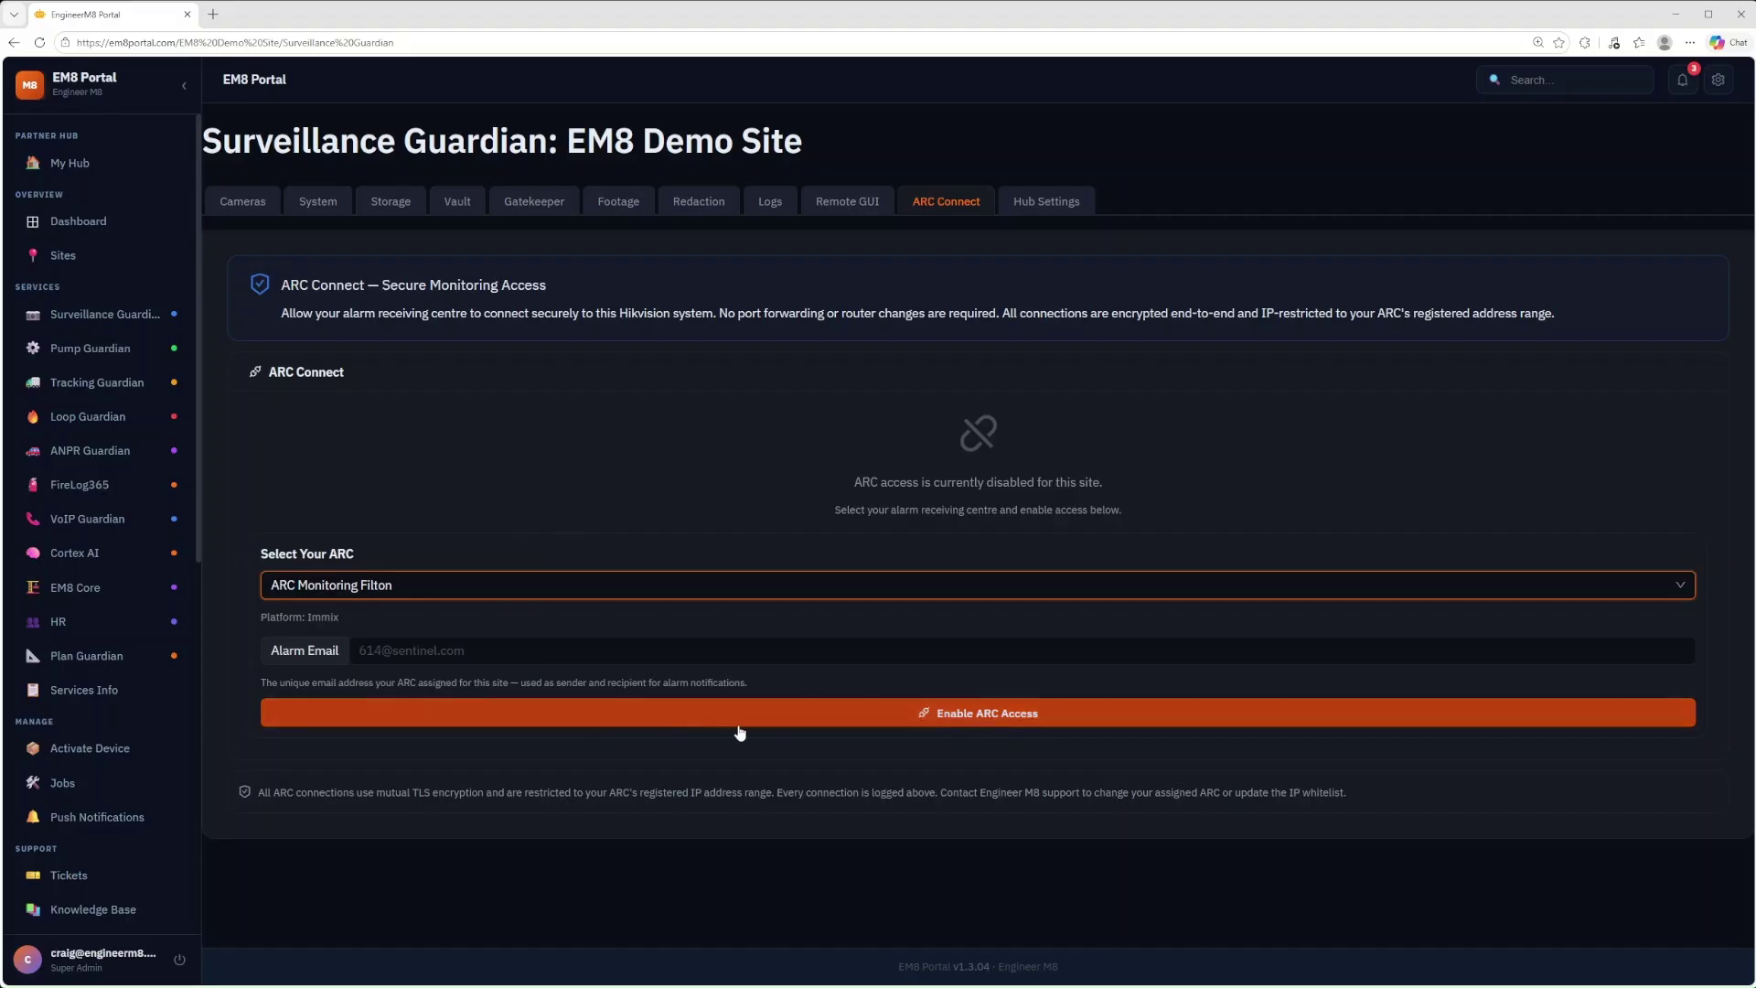
click(1013, 714)
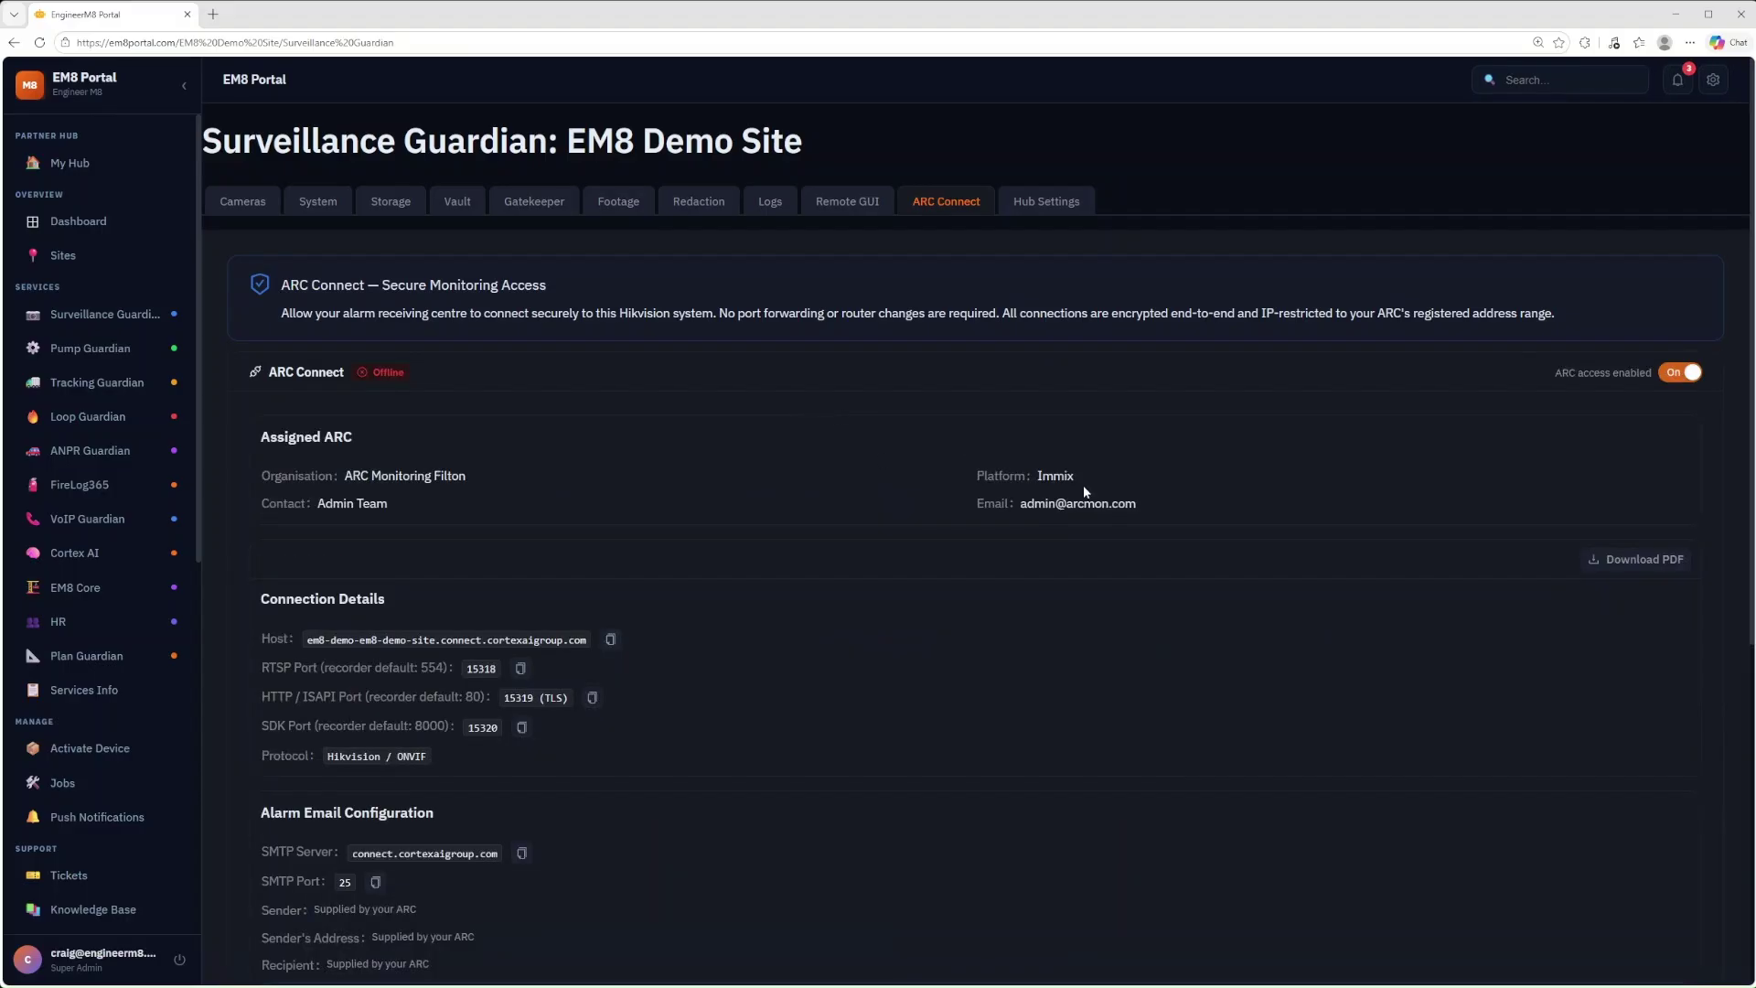
Step: Download the ARC connection sheet as a PDF, review its host, port, contact and alarm email details, and close it
click(1655, 561)
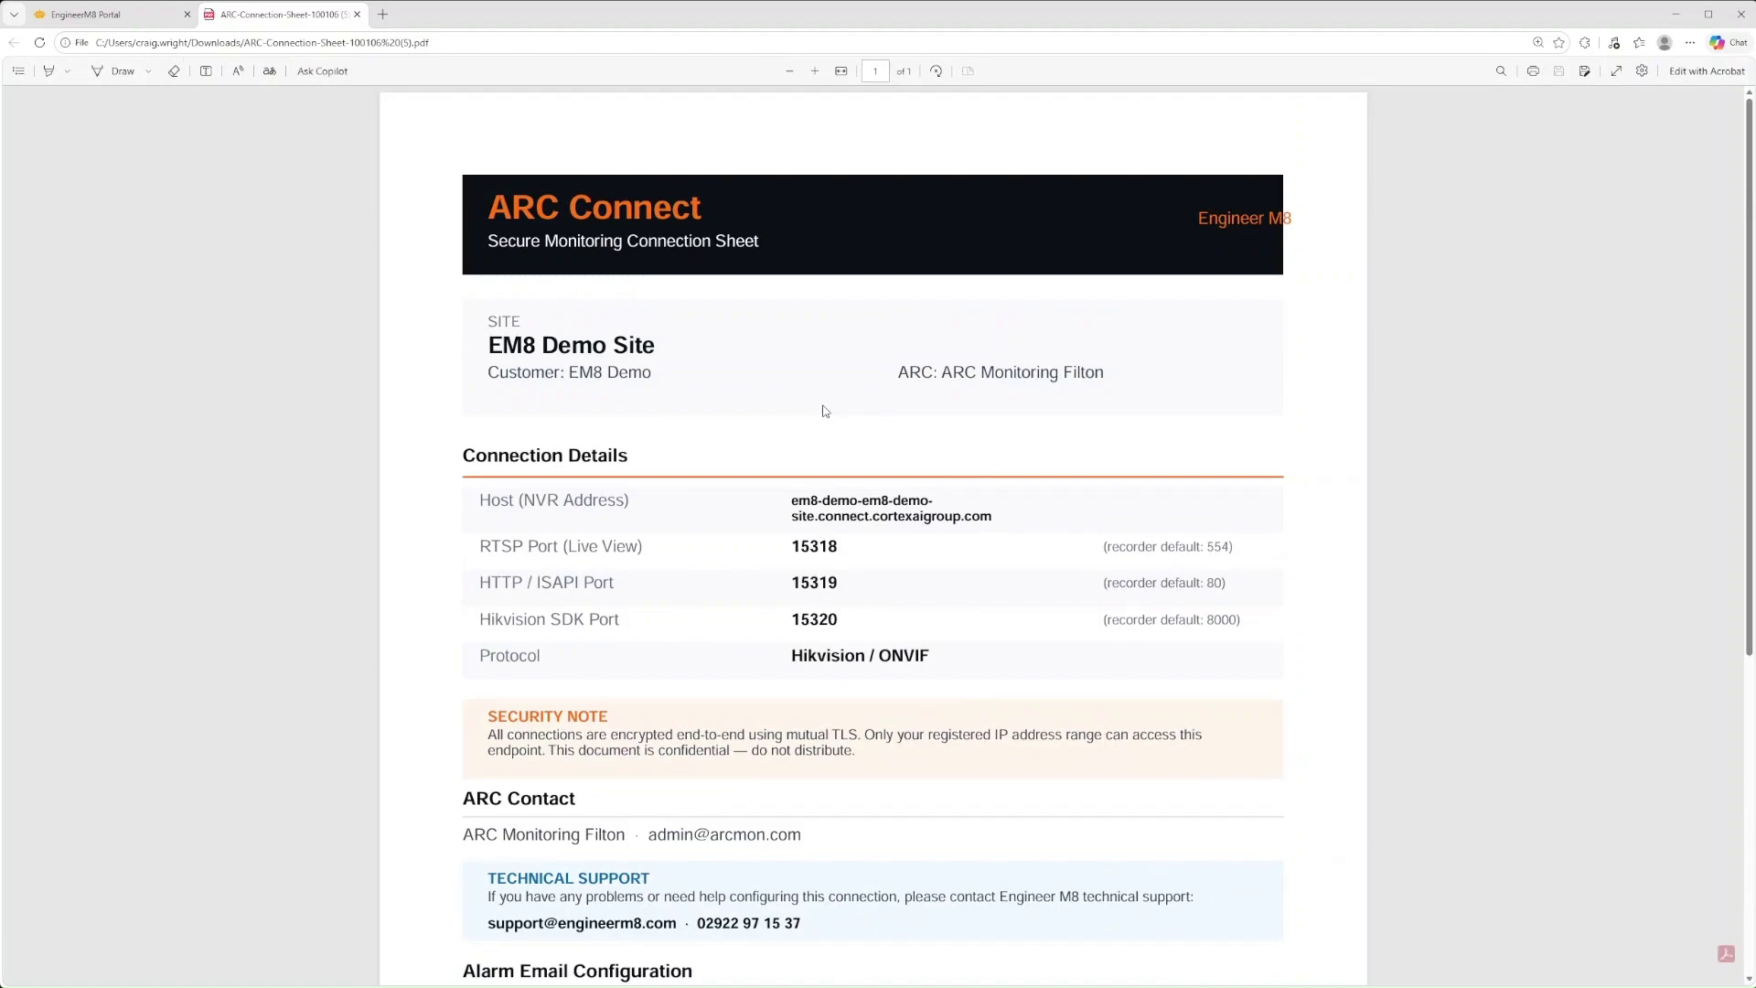
drag(1004, 513, 790, 499)
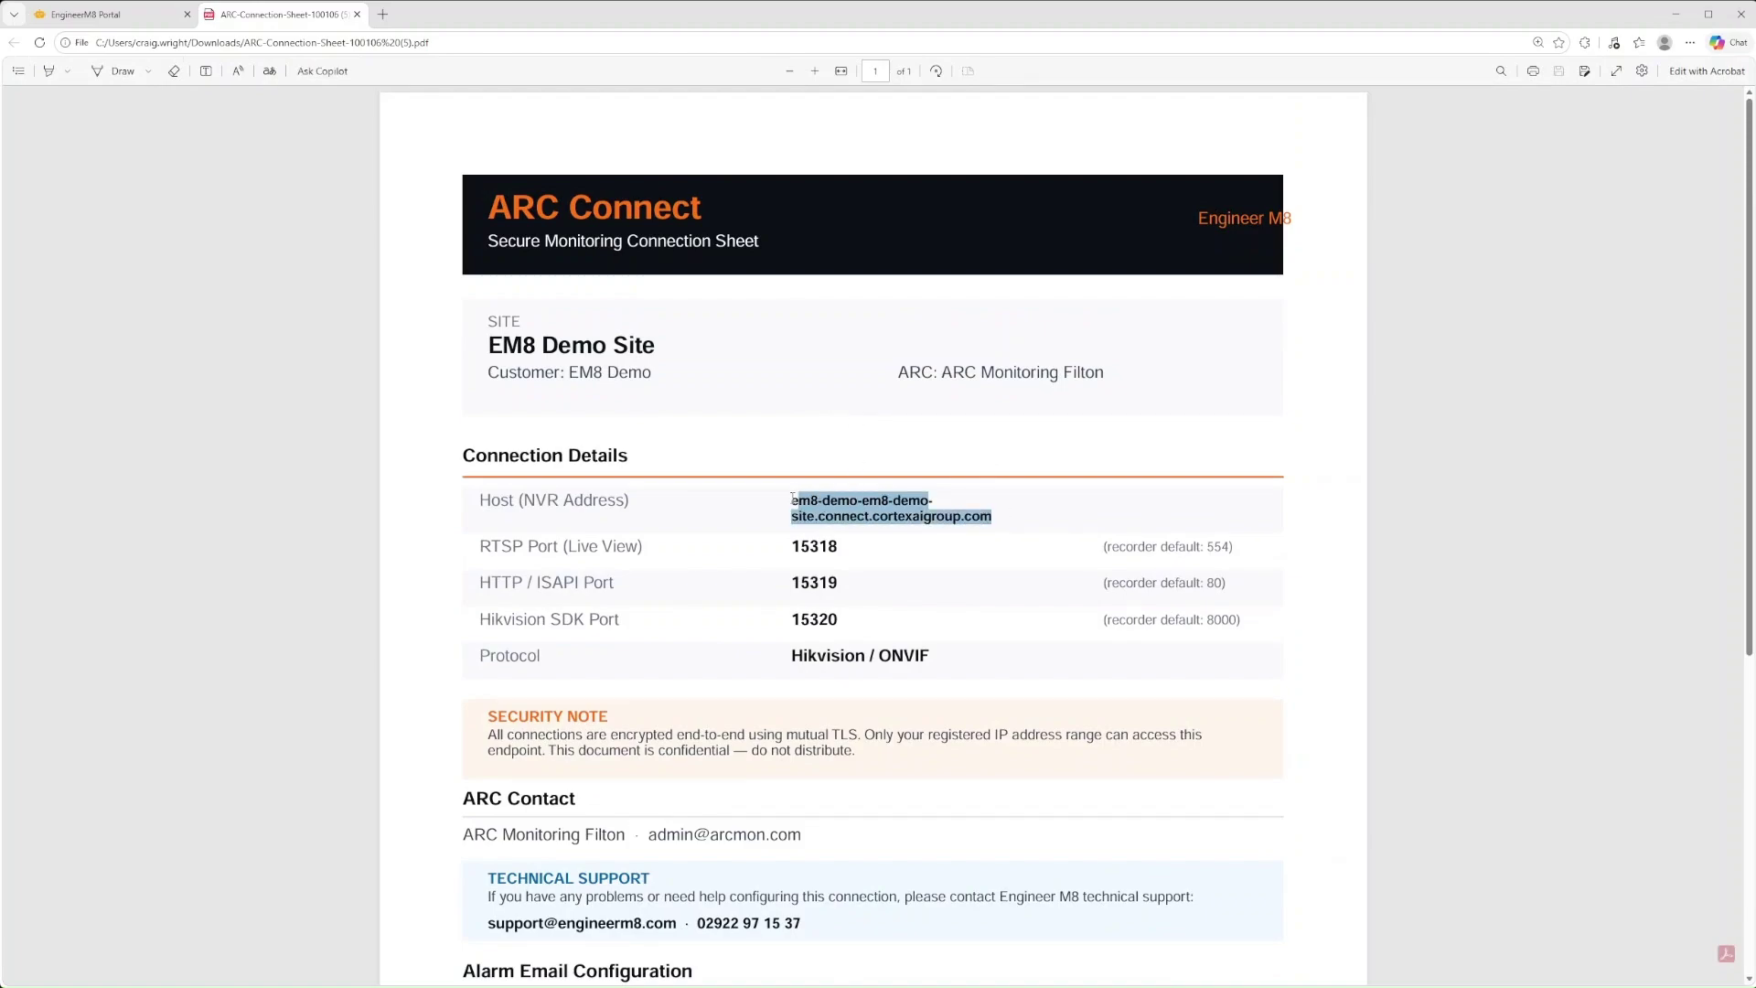
click(865, 523)
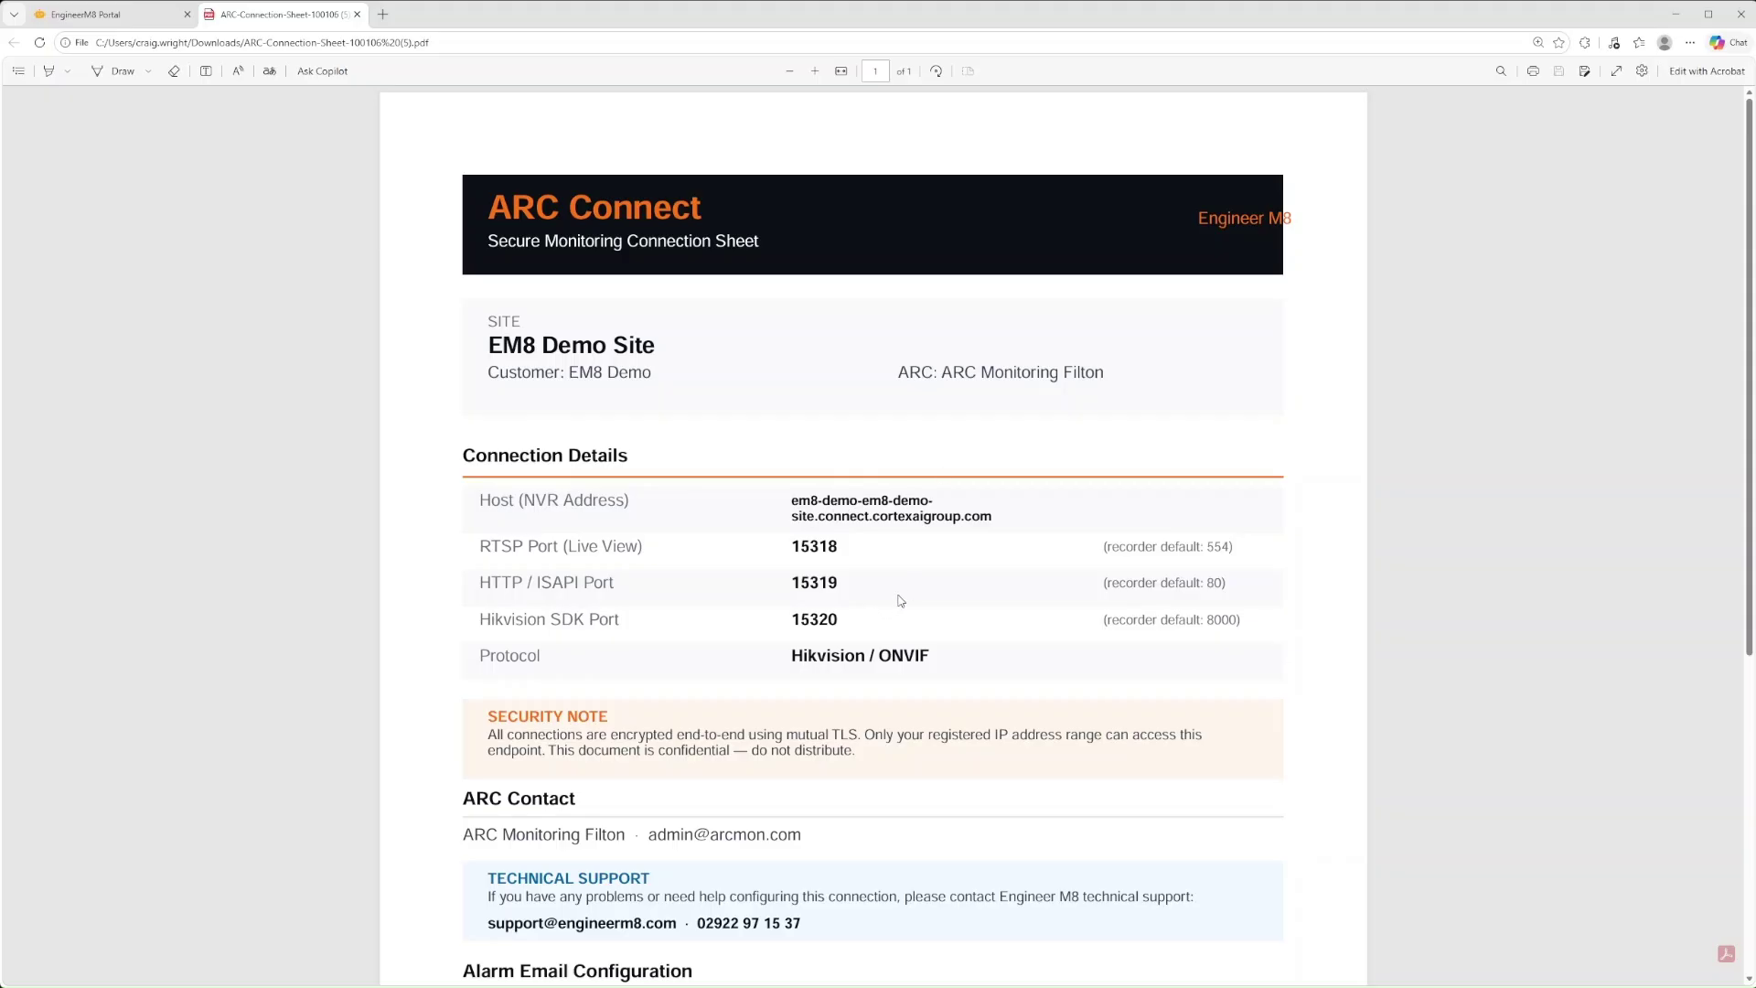
scroll(902, 600, down, 3)
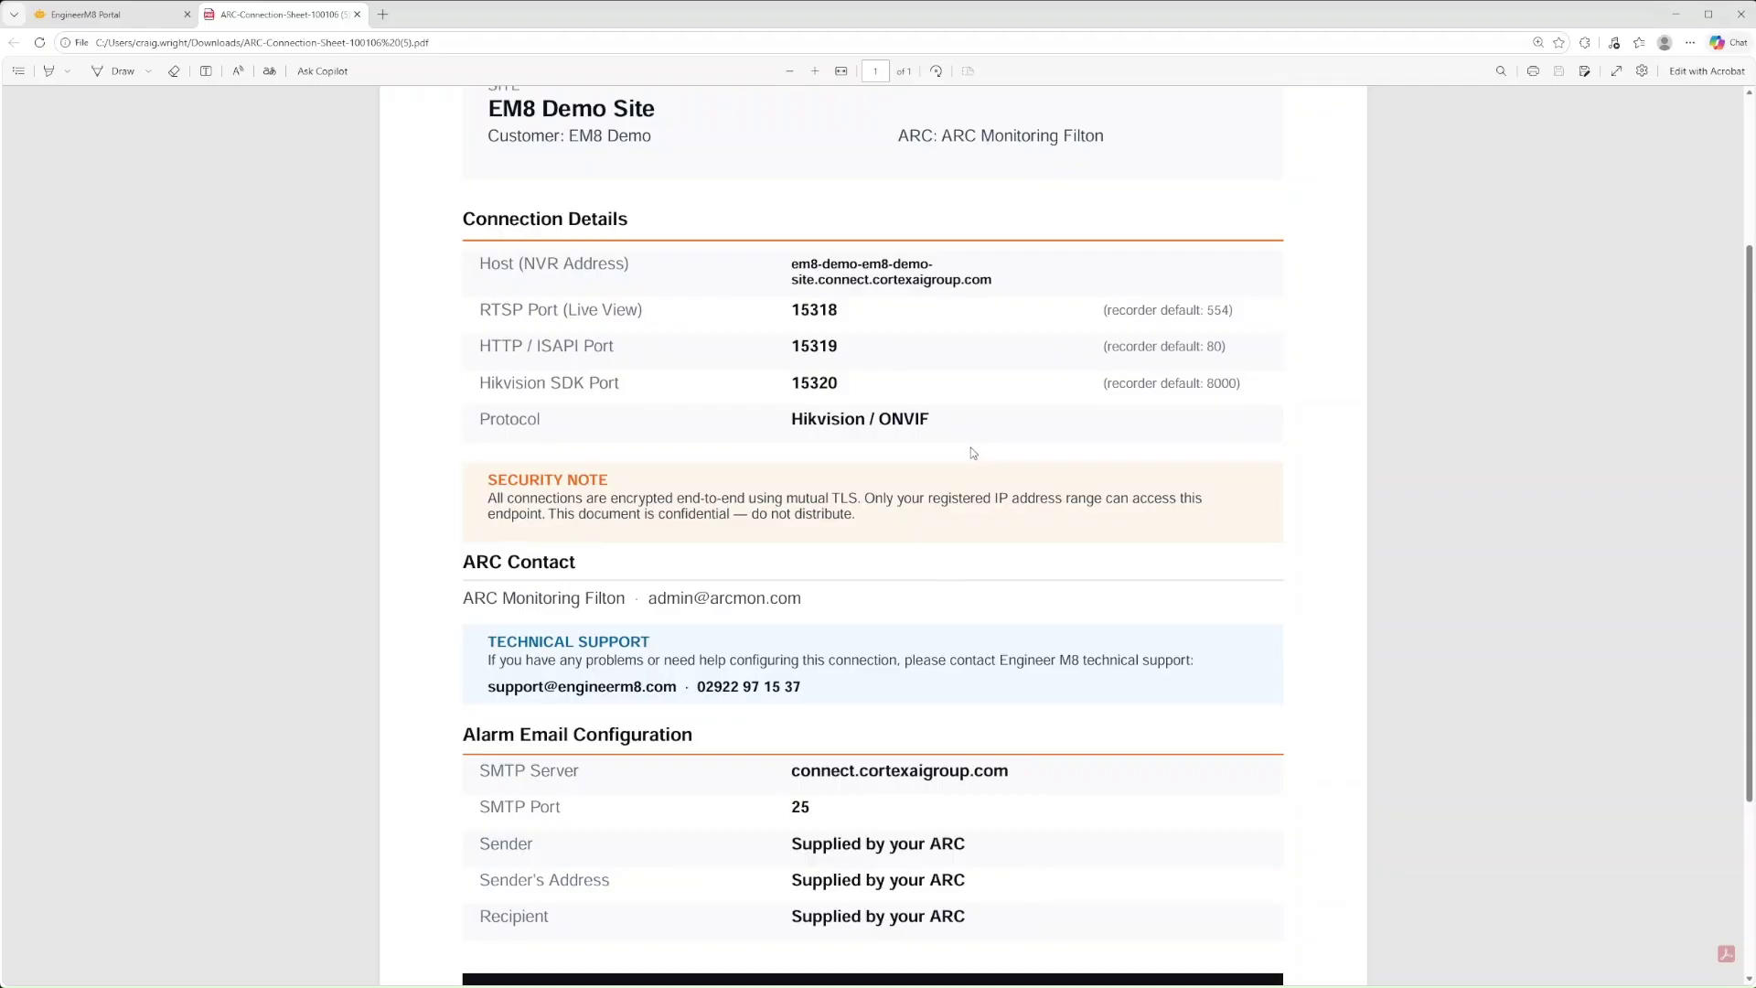
scroll(971, 446, down, 3)
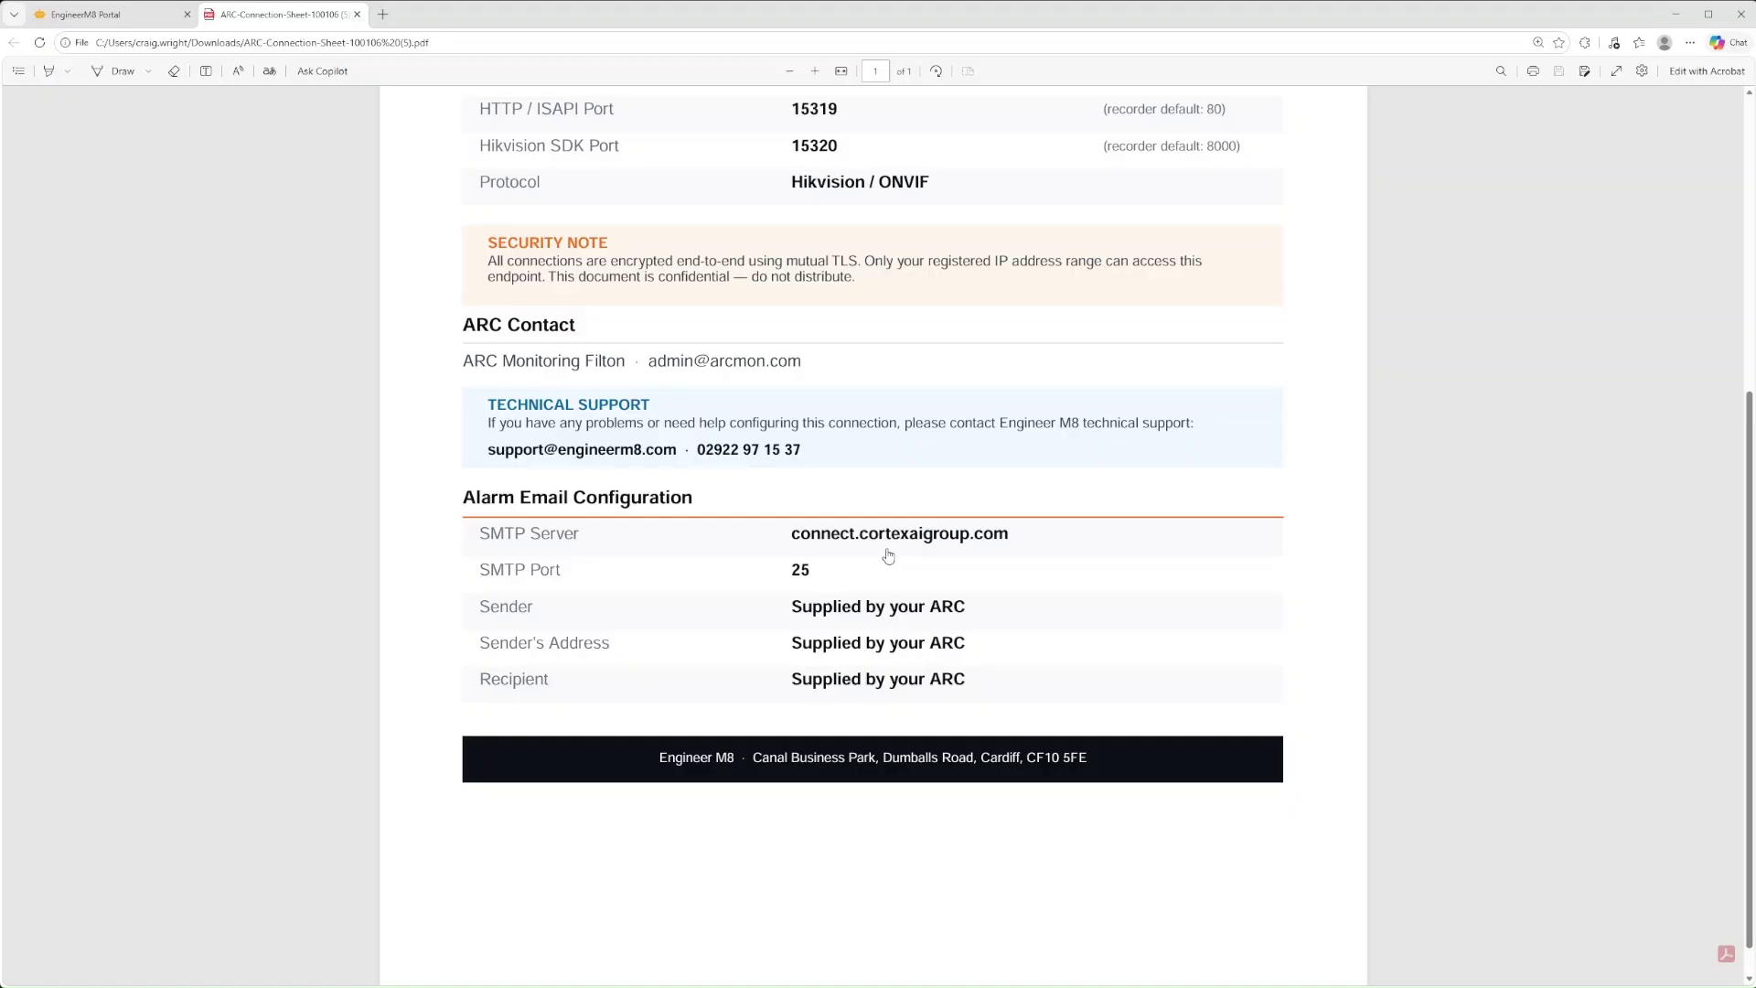
scroll(829, 615, up, 5)
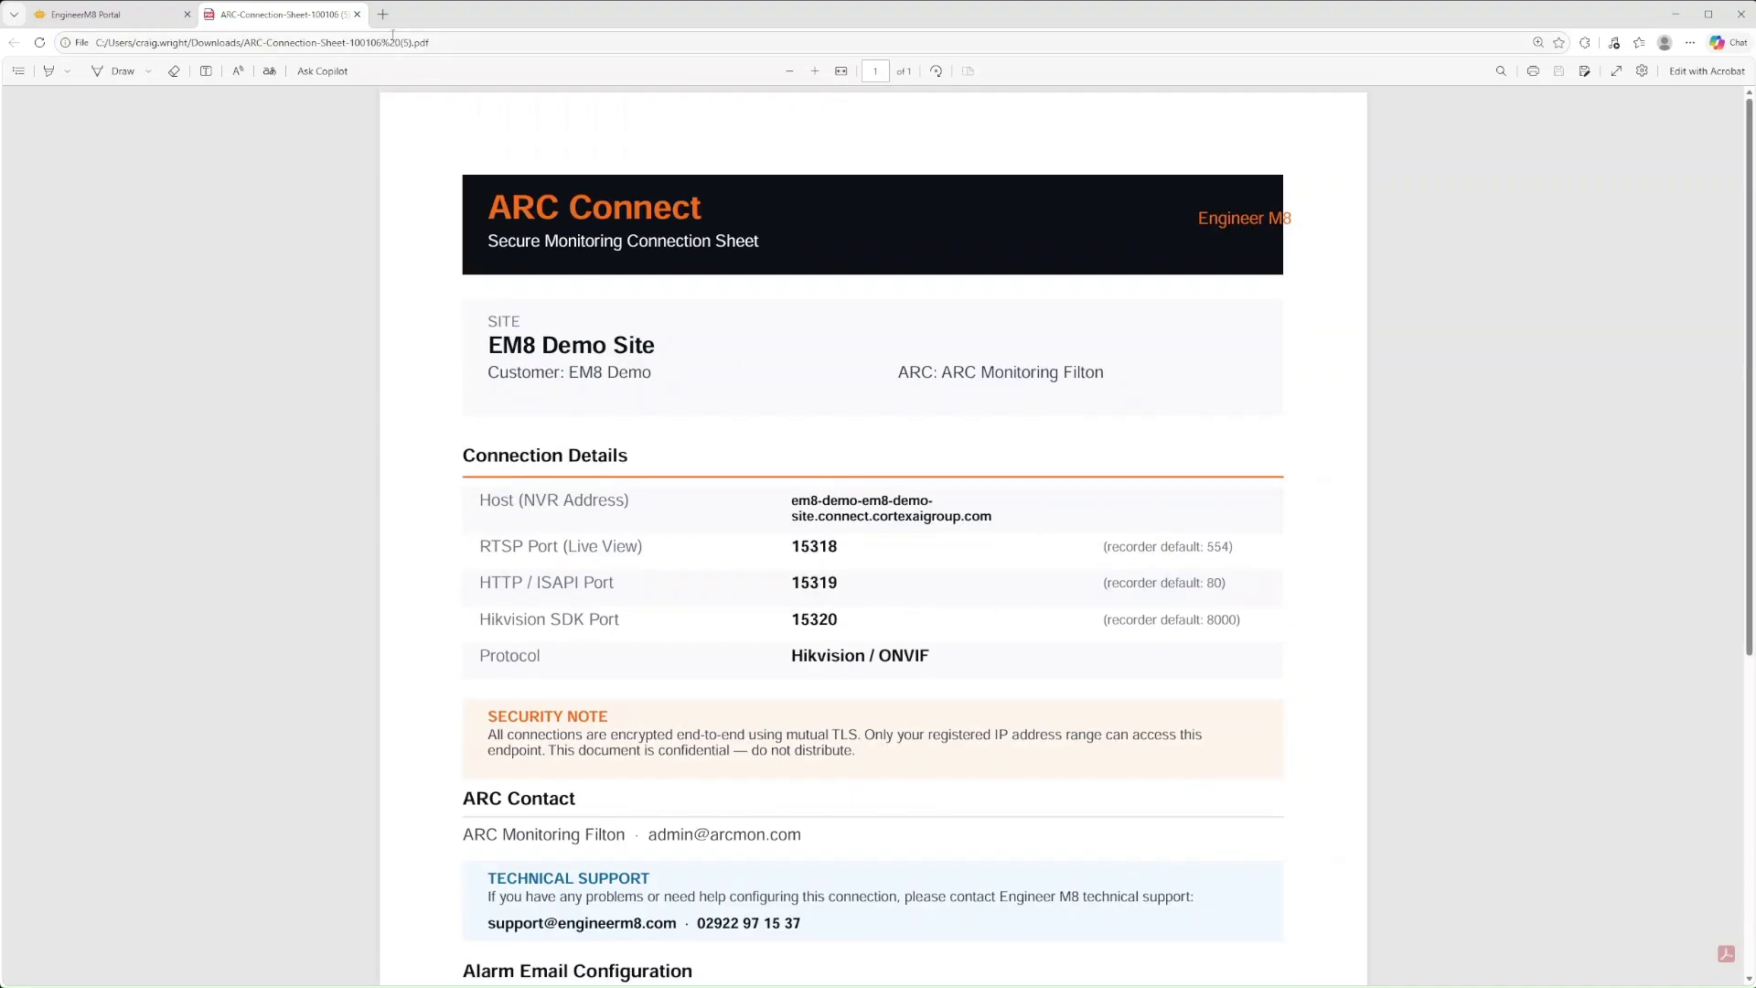
click(357, 13)
Step: Examine the Recent Access Log of ARC Connect, highlighting its tunnel and access entries
scroll(723, 590, down, 5)
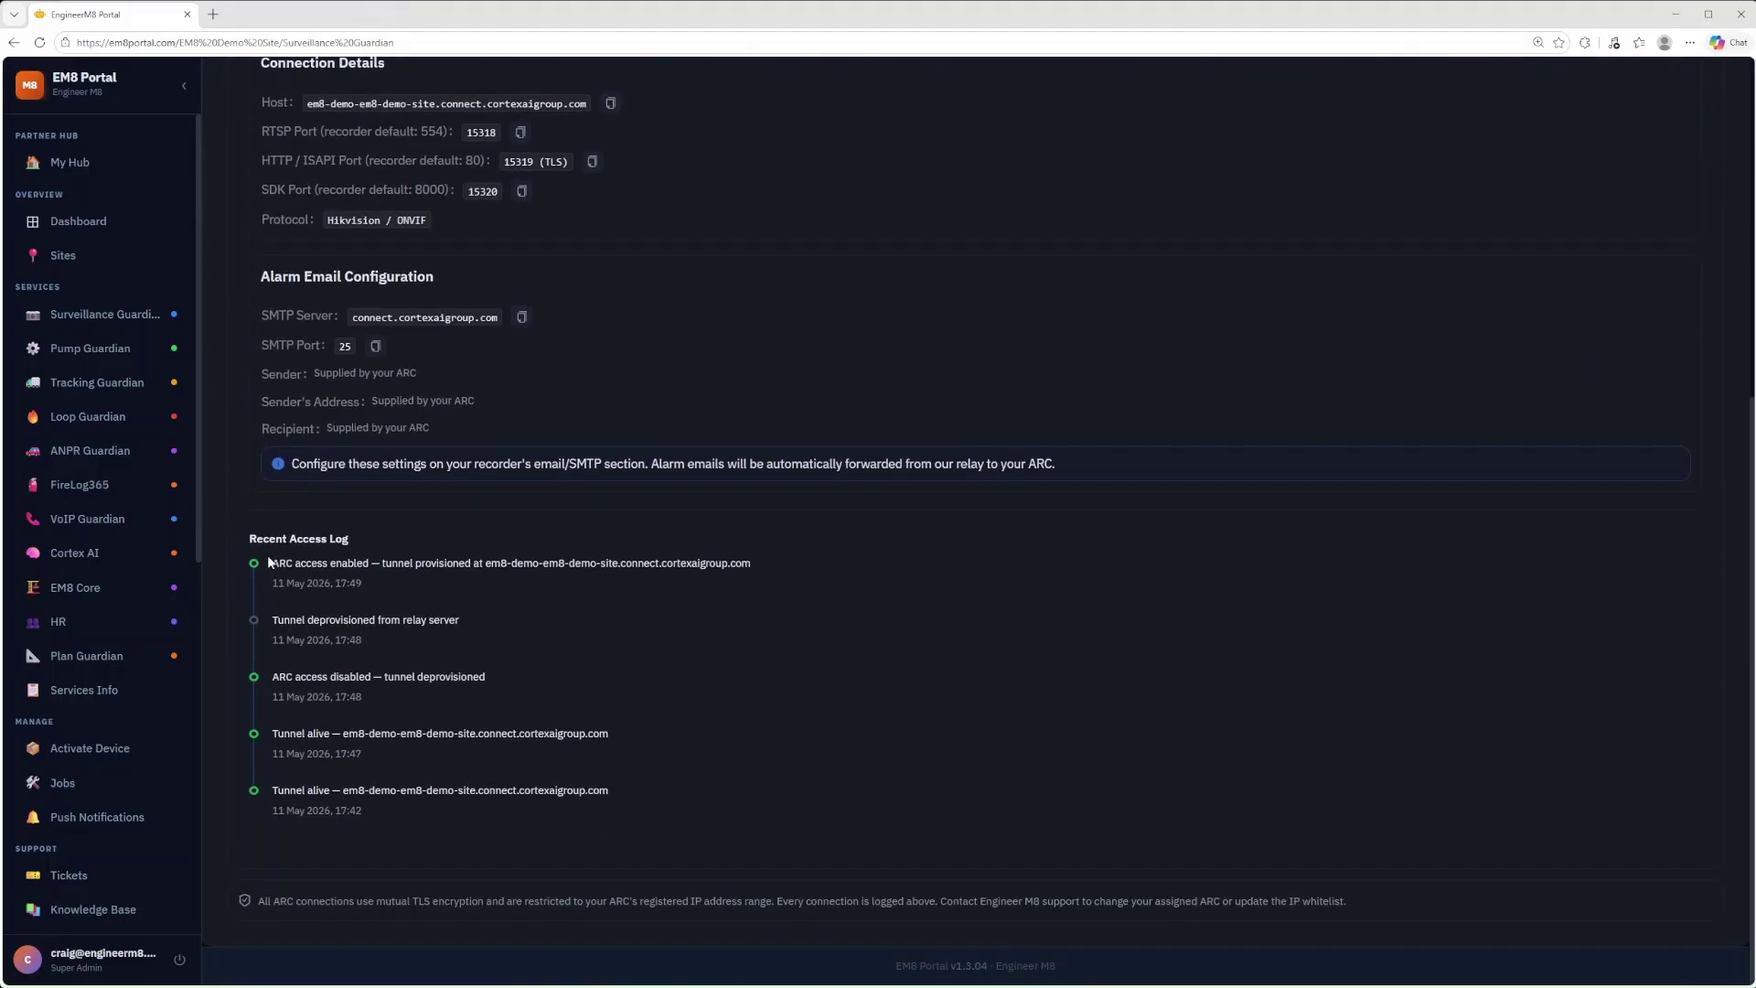
drag(247, 538, 557, 853)
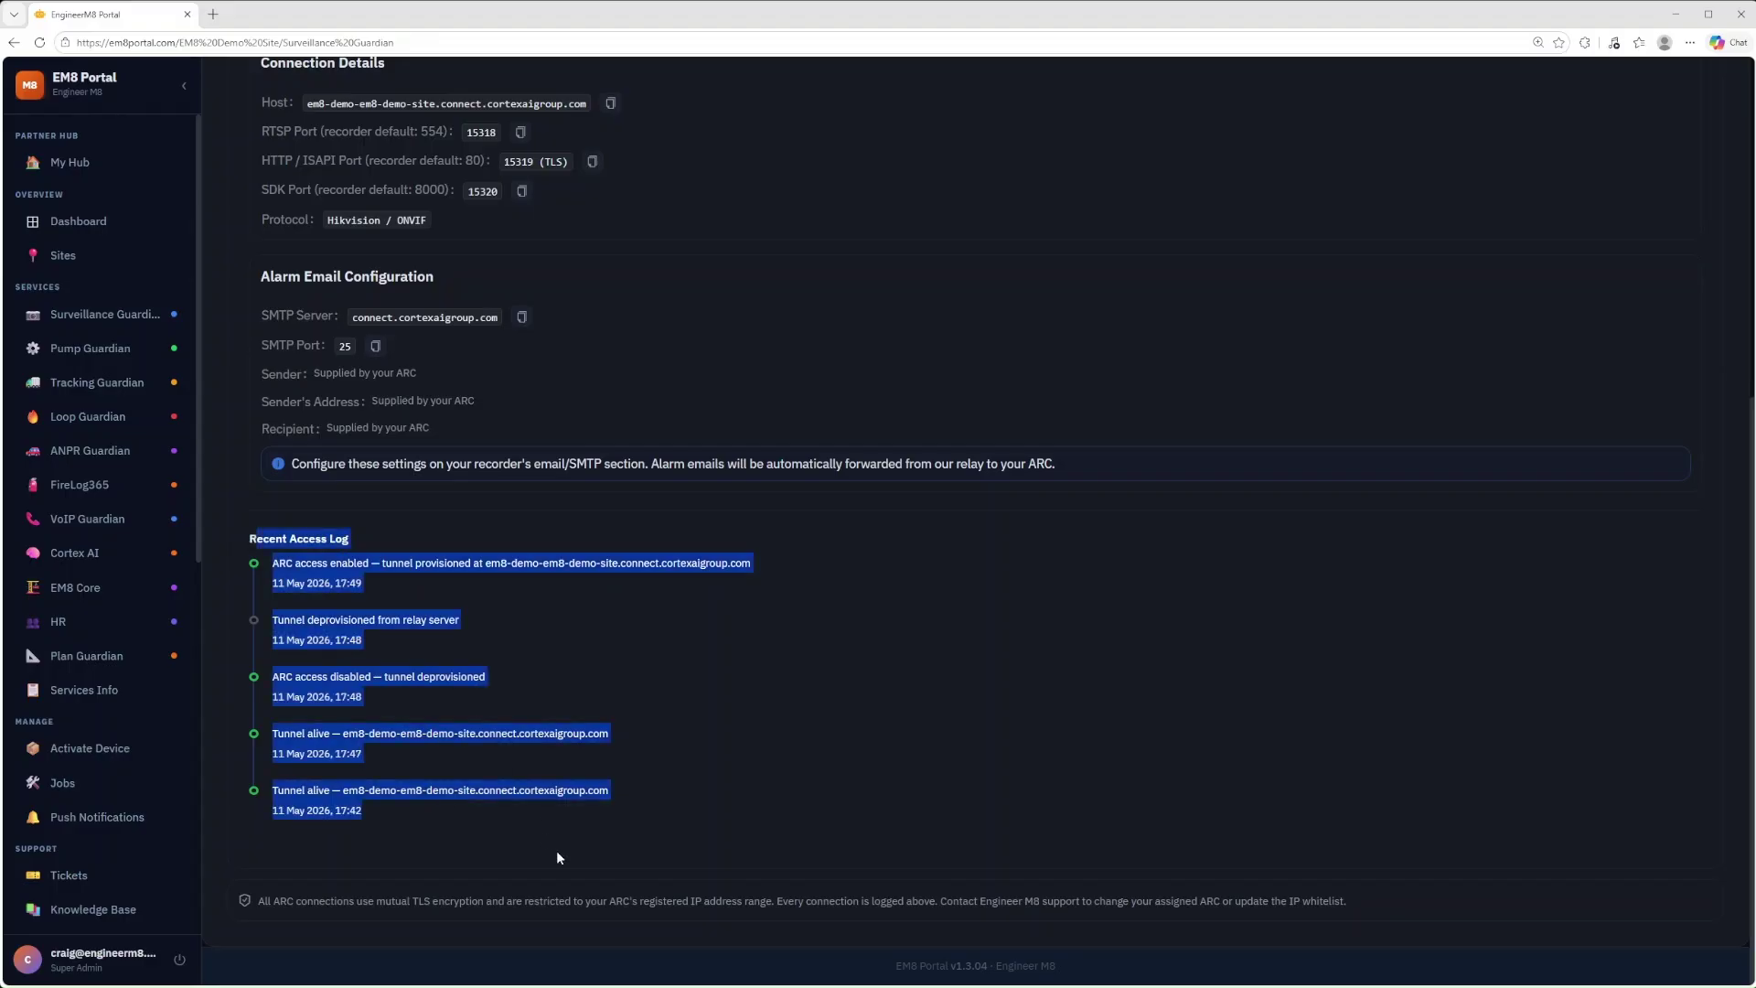
click(761, 702)
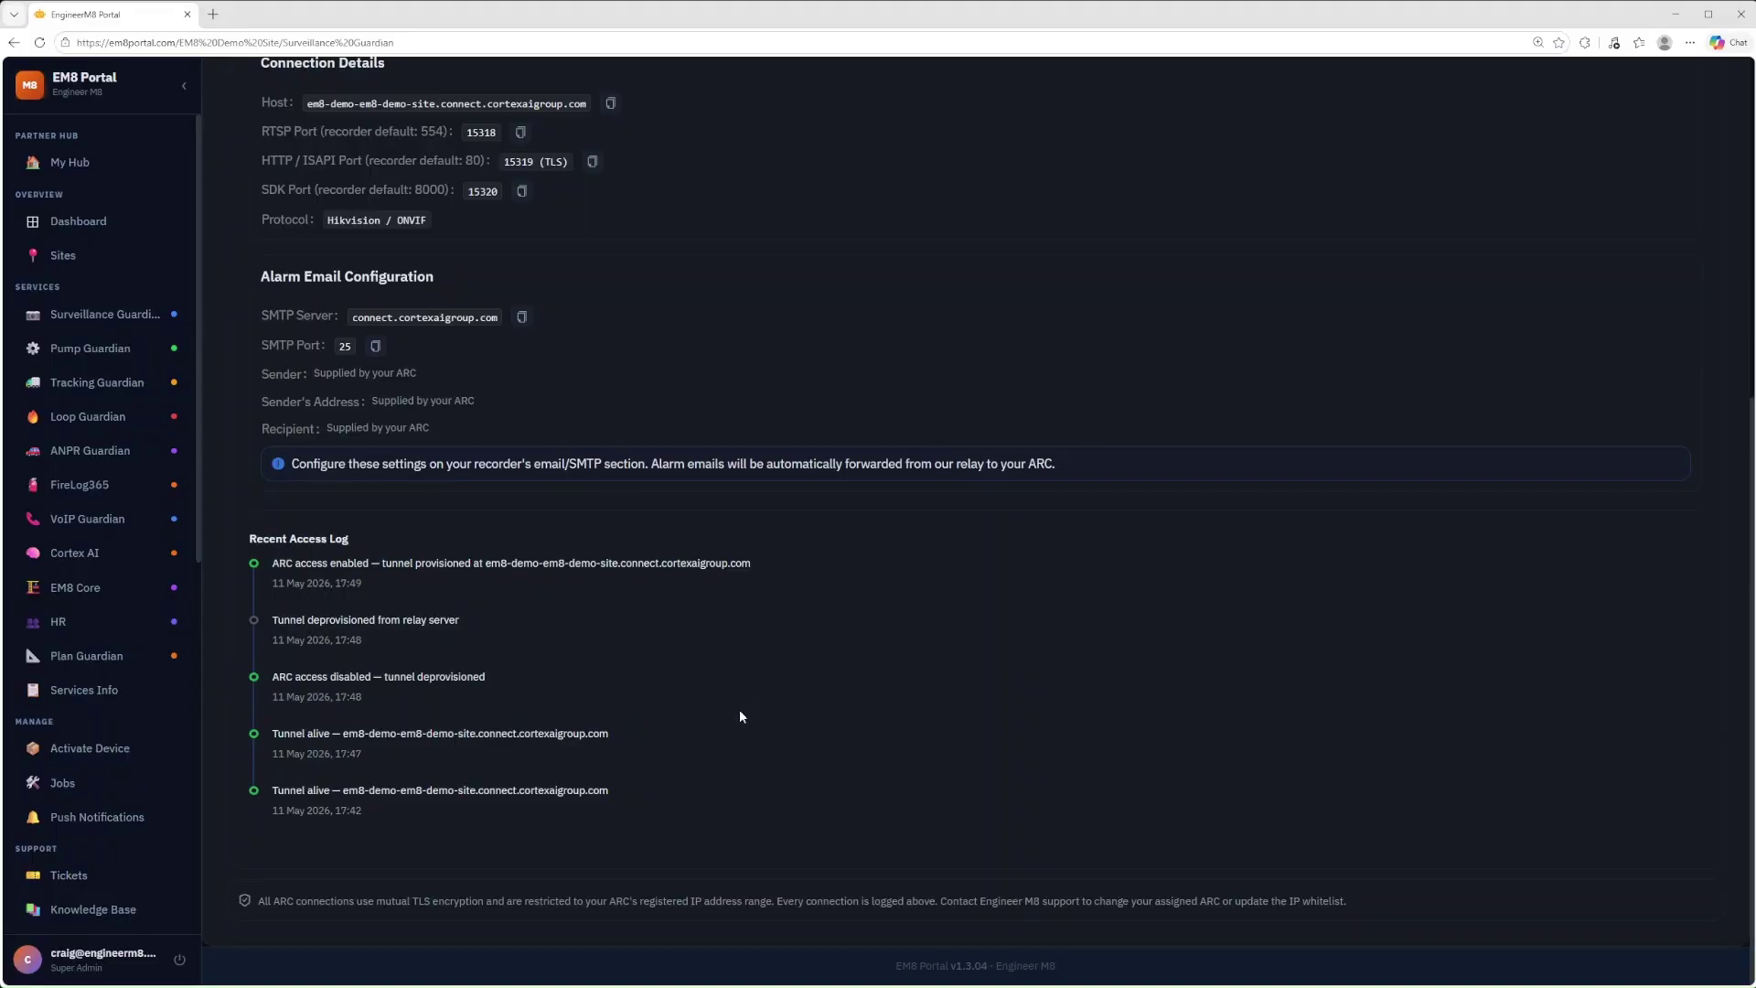
Step: Revoke the ARC Monitoring Filton connection by disabling ARC access for the site once more
scroll(741, 717, up, 6)
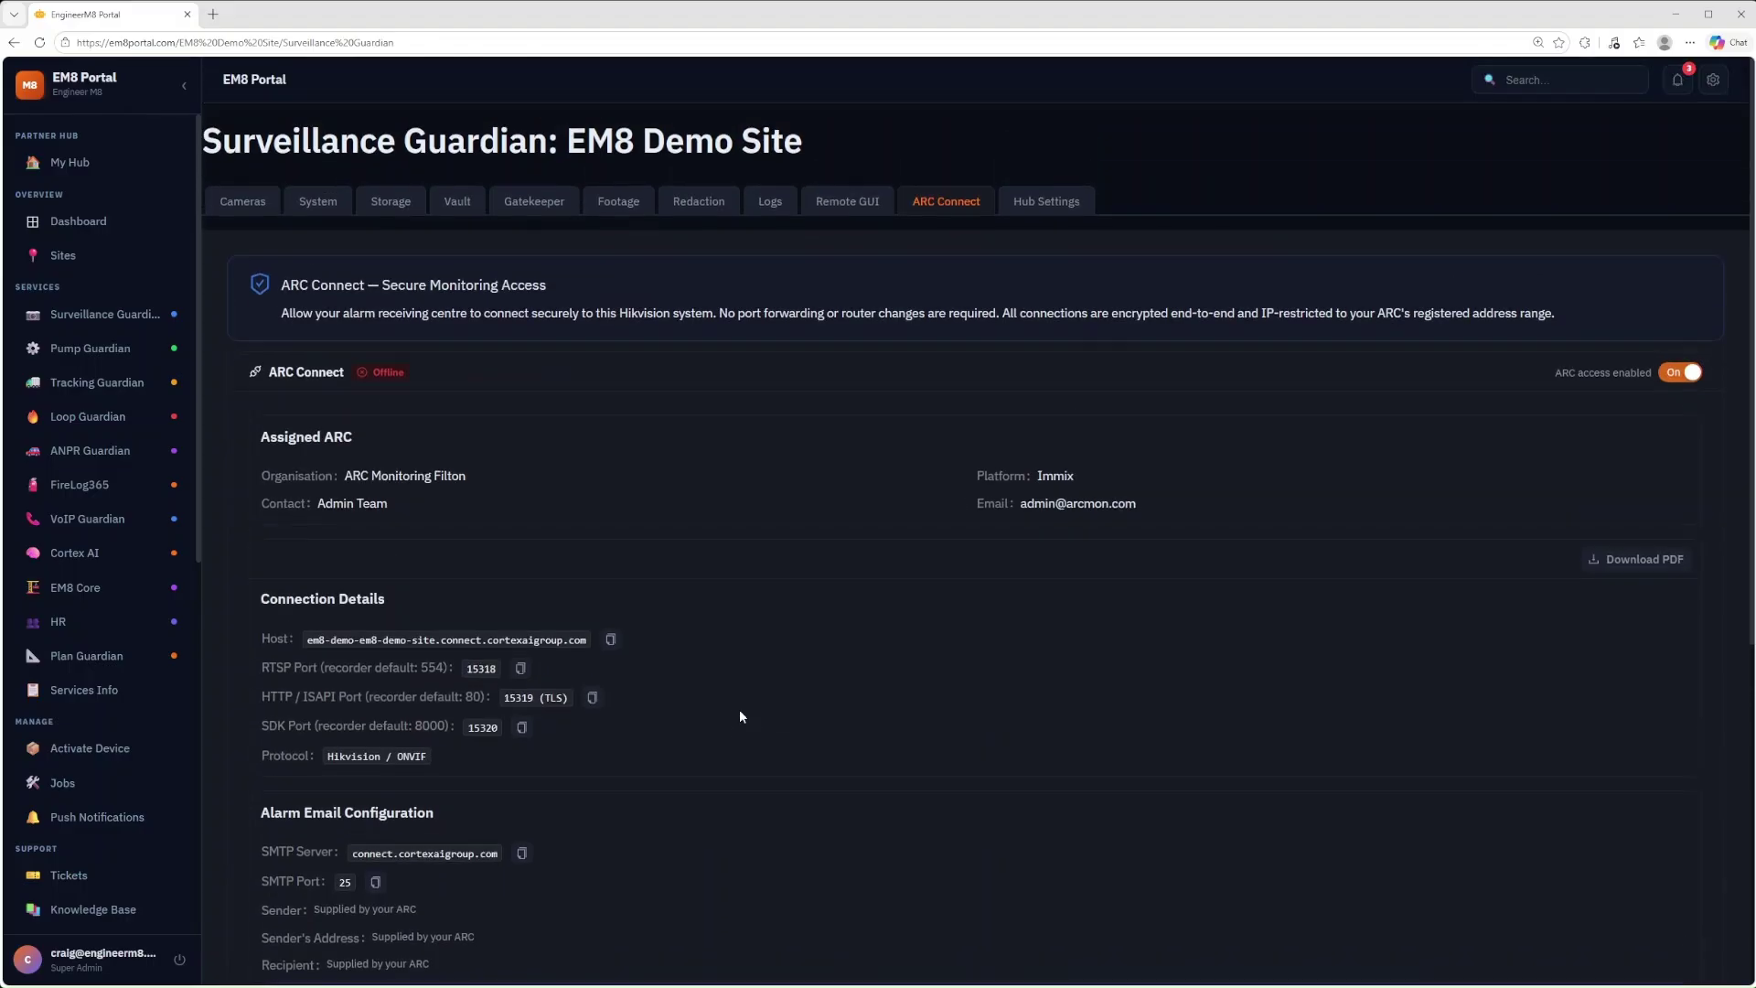
click(1676, 375)
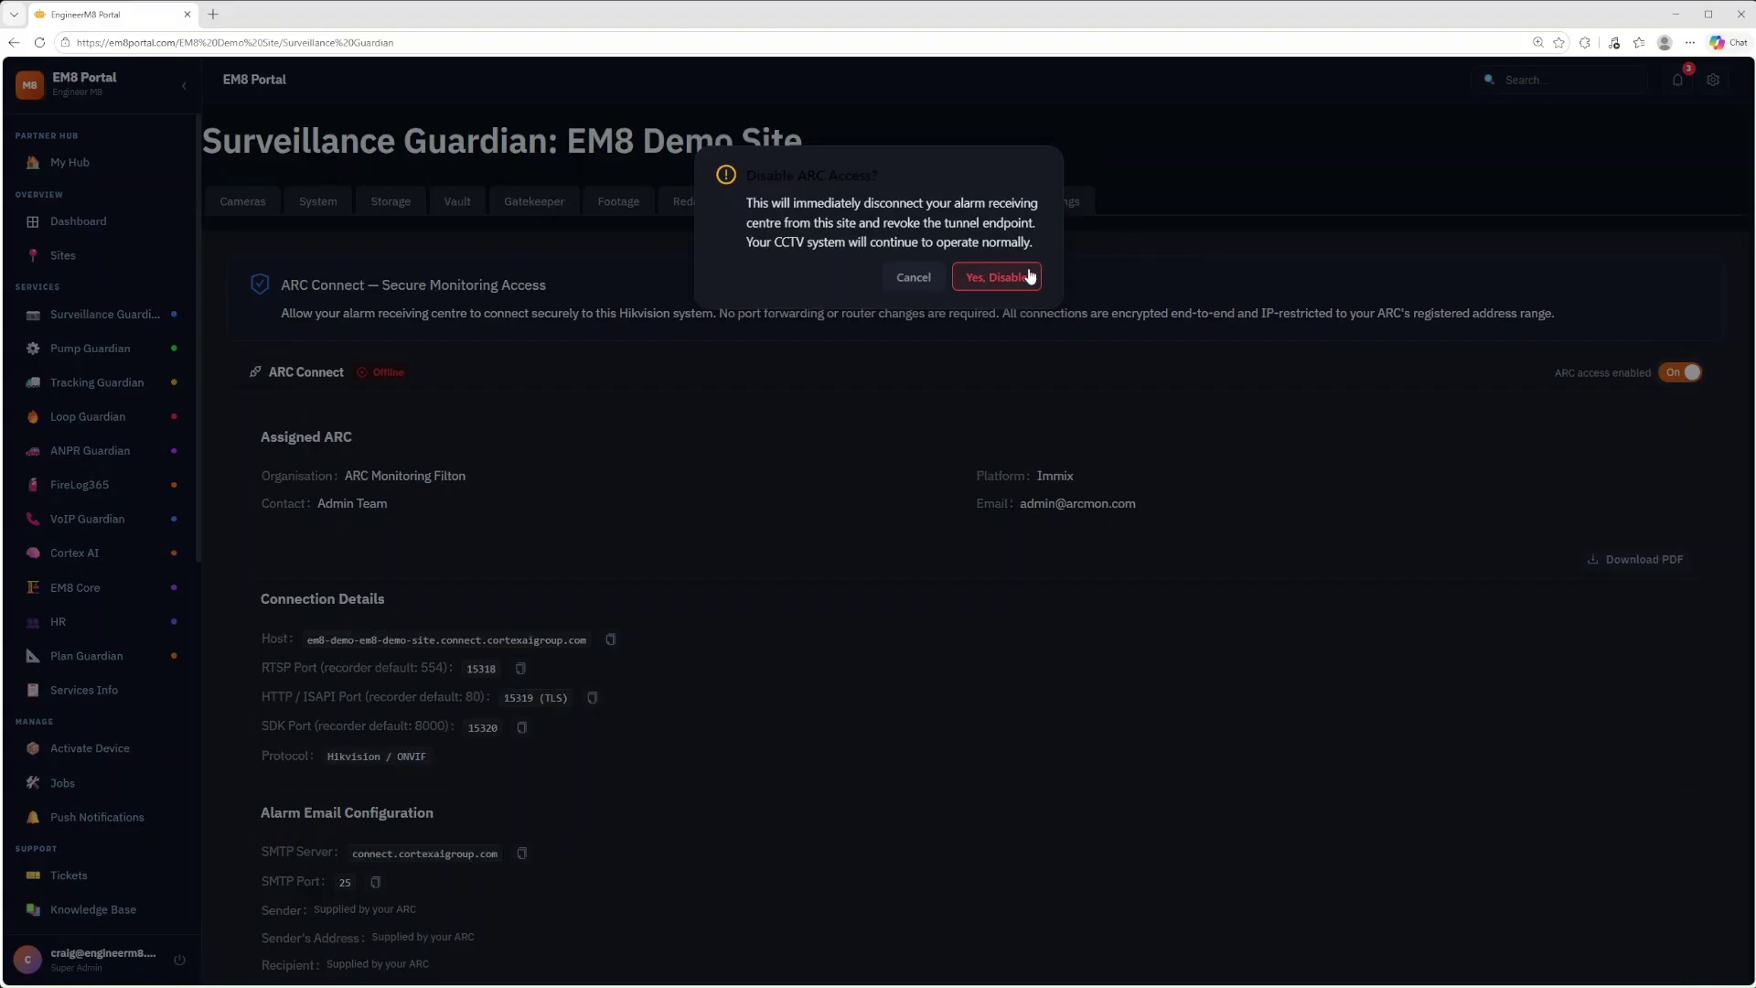
click(978, 279)
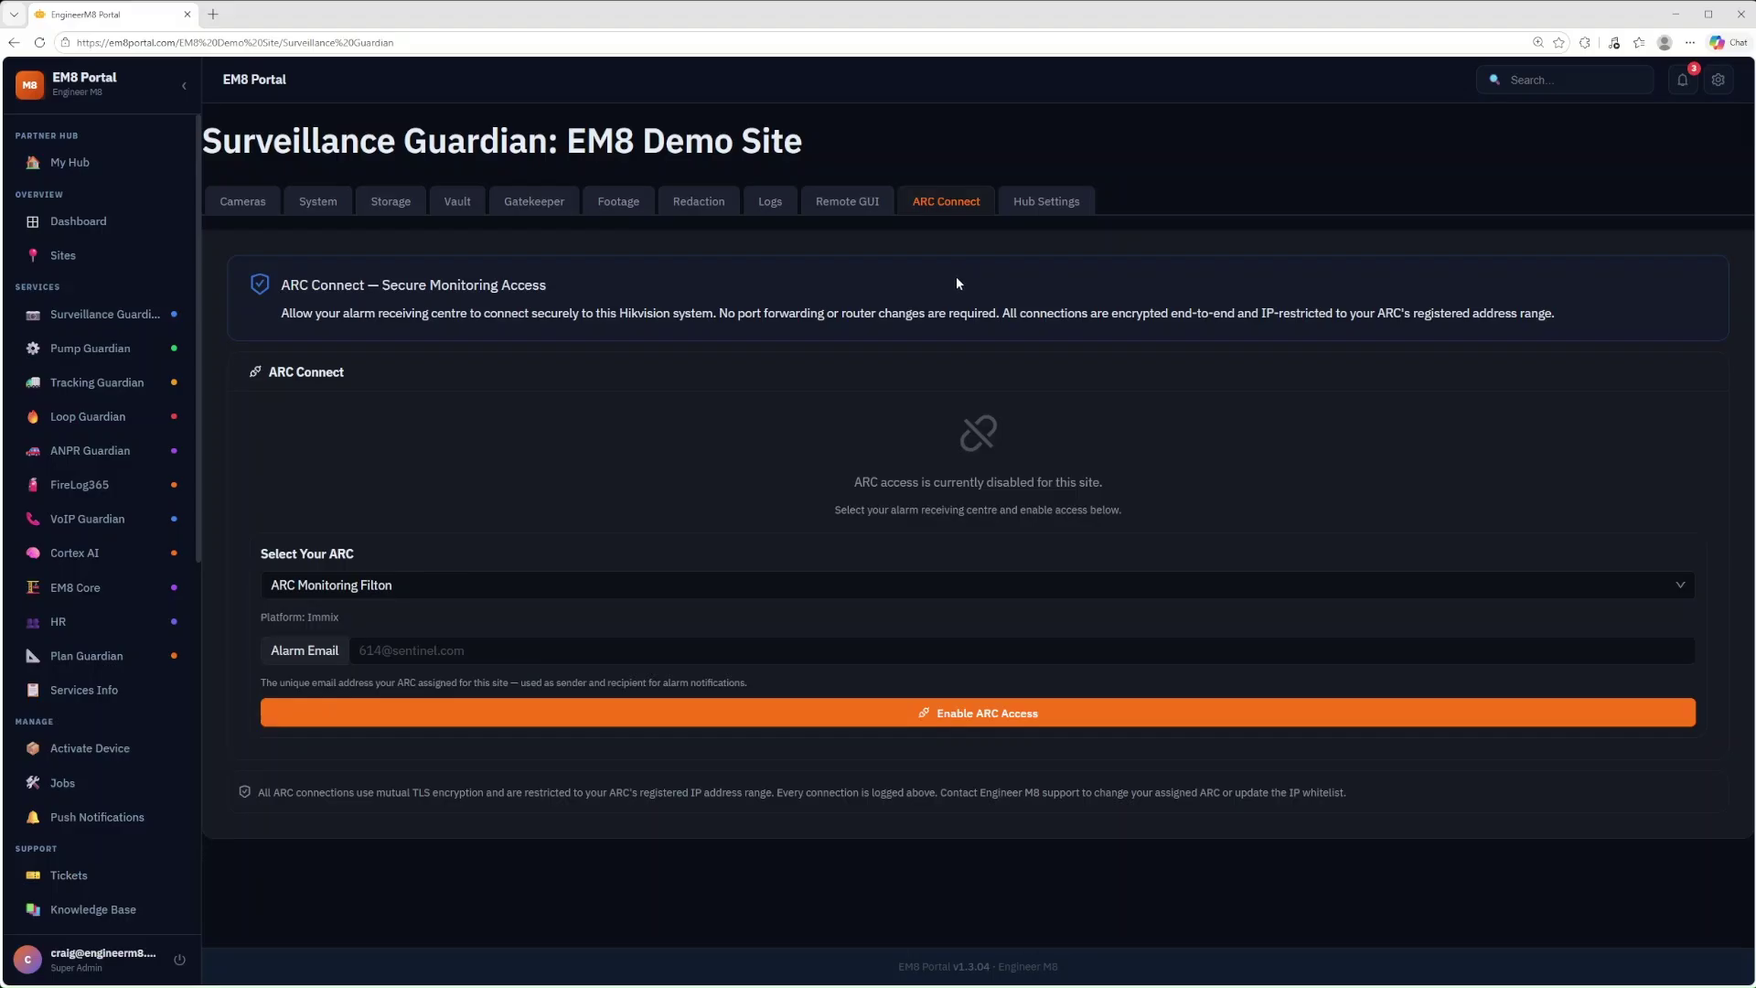
Step: Open the site's Hub Settings to view the DHCP option and recorder details
click(1034, 211)
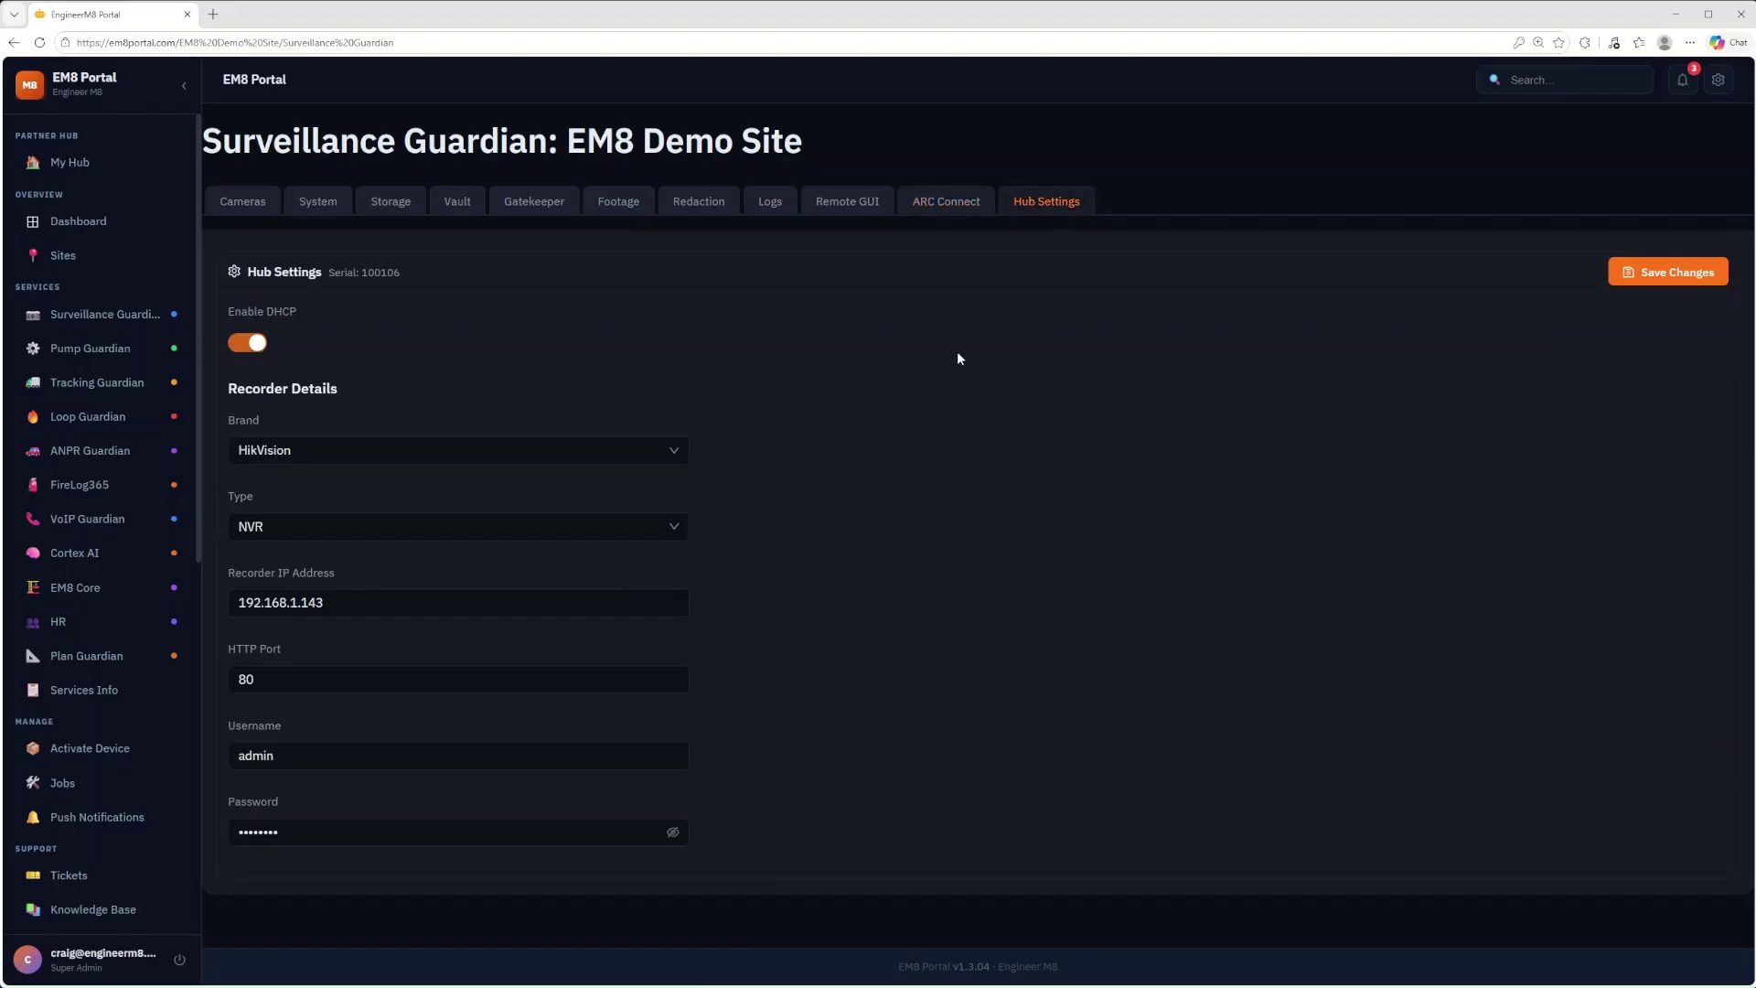